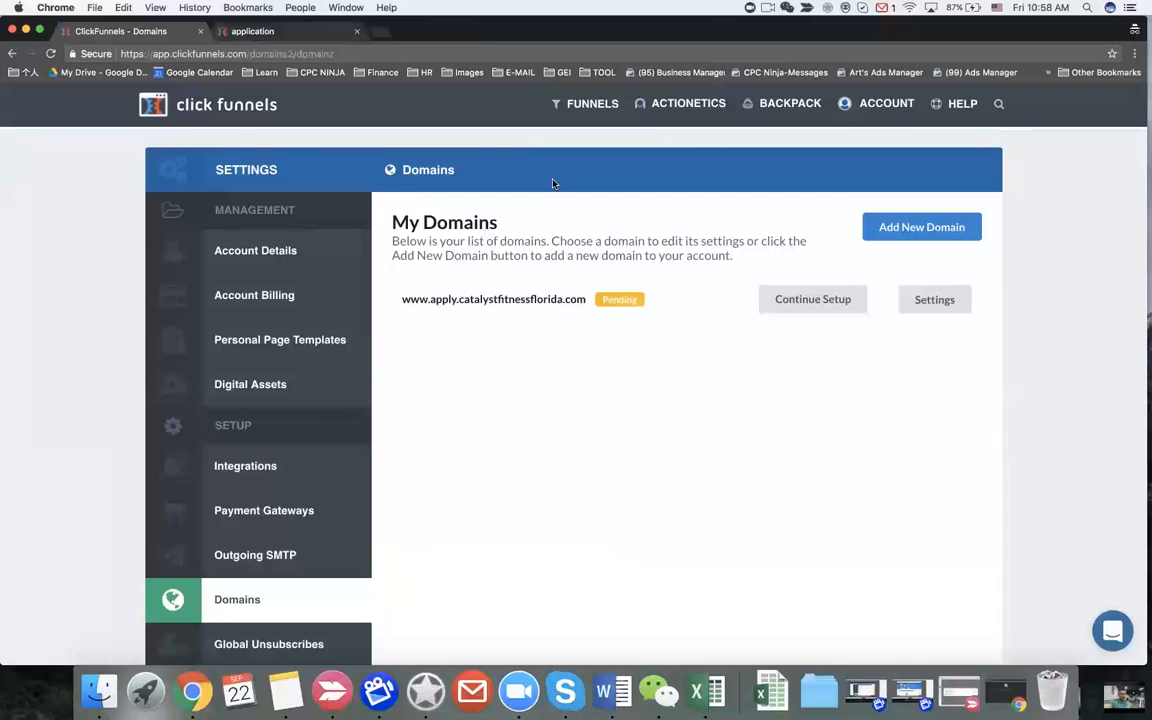
# Step: Start adding a new domain from the My Domains page
pyautogui.click(903, 230)
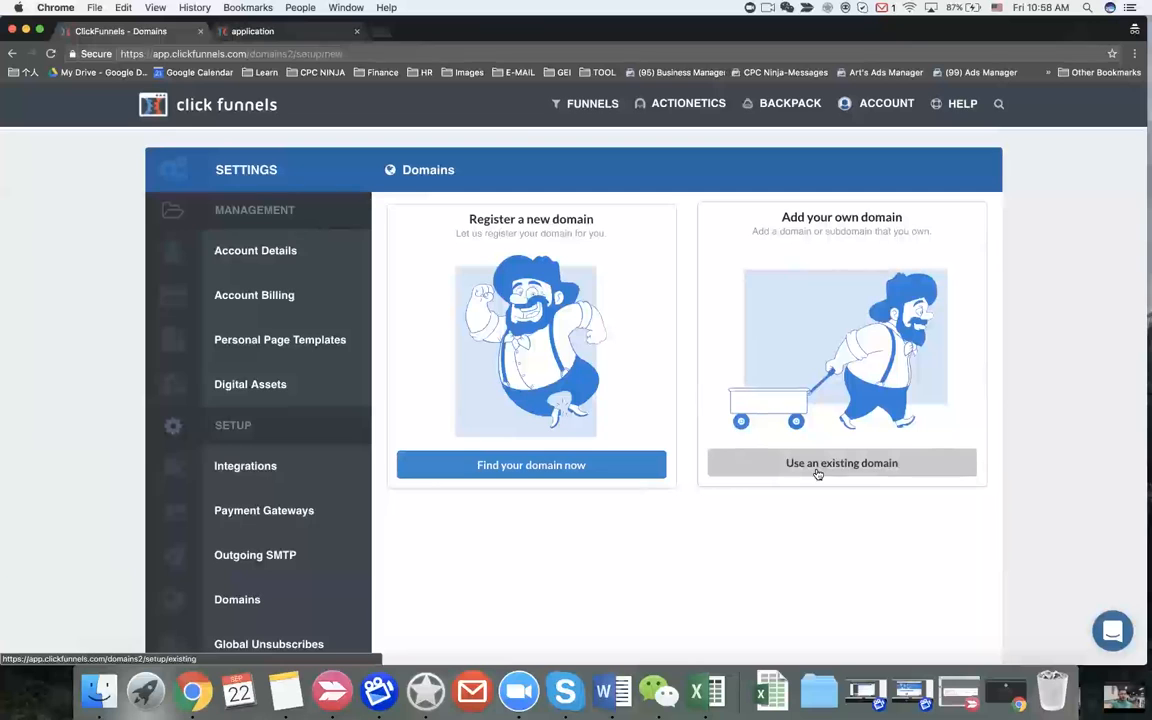
pyautogui.click(786, 465)
pyautogui.click(550, 280)
pyautogui.write('www.apply.')
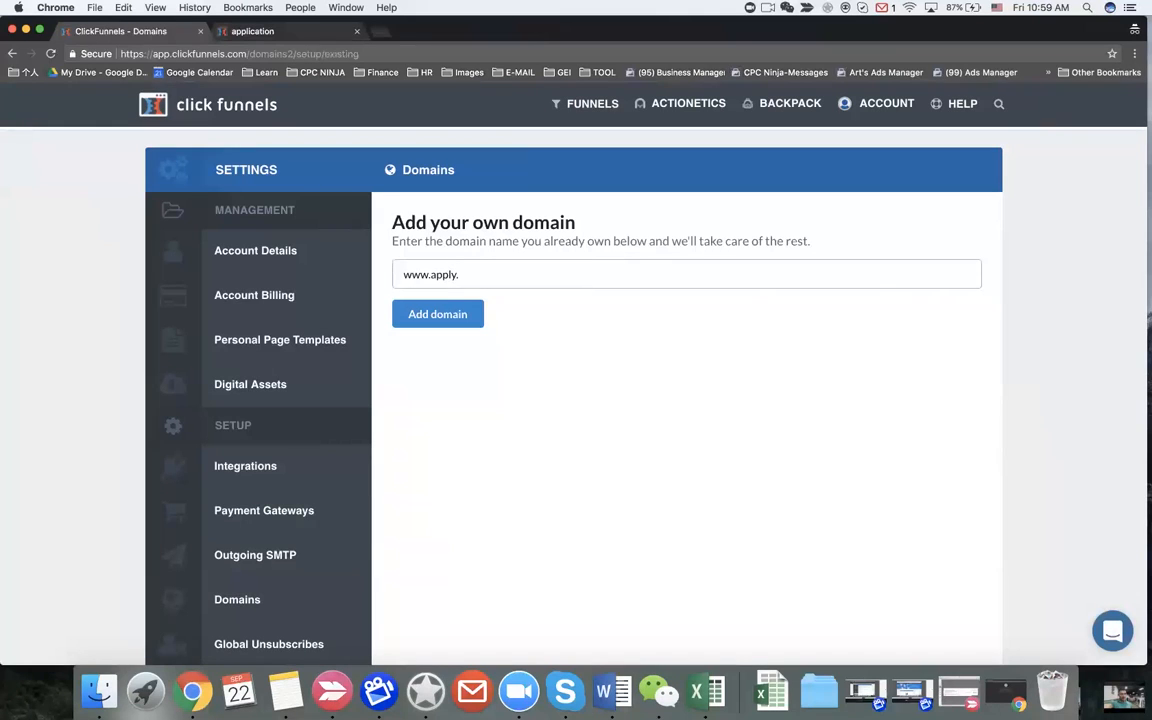
pyautogui.hotkey('ctrl', 'Left')
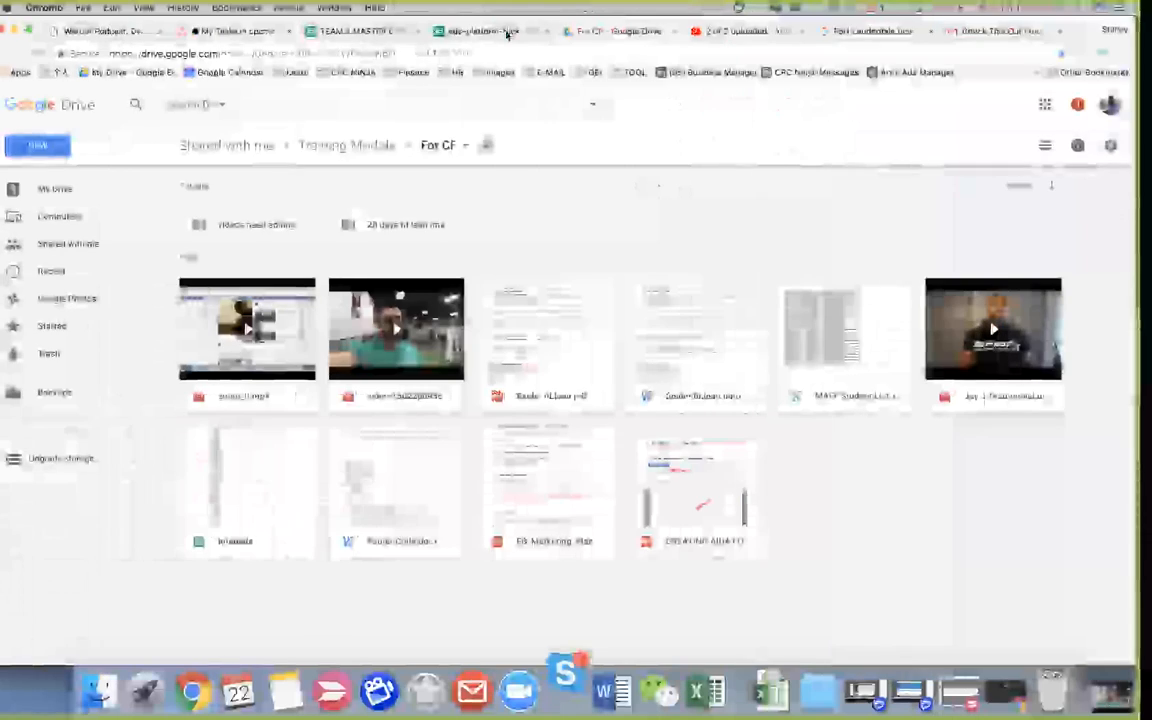
# Step: Copy CatalystFitnessFlorida.com from the ads-platform spreadsheet's Onboarding sheet and return to ClickFunnels
pyautogui.click(499, 31)
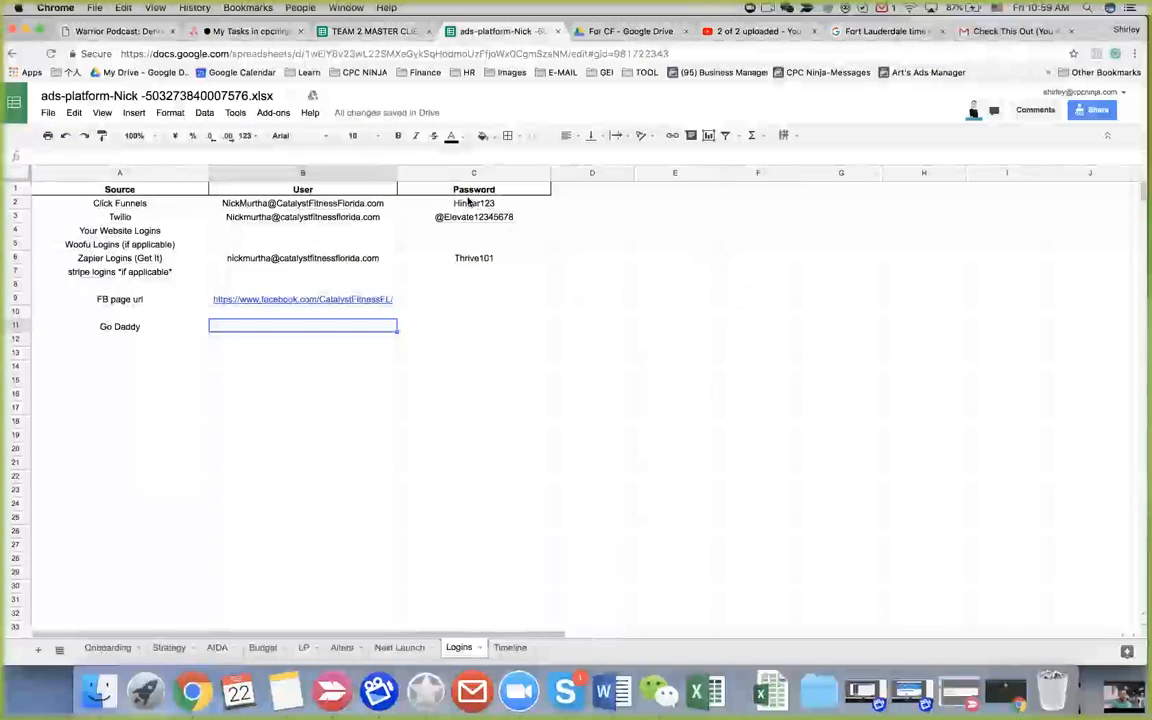
pyautogui.click(106, 647)
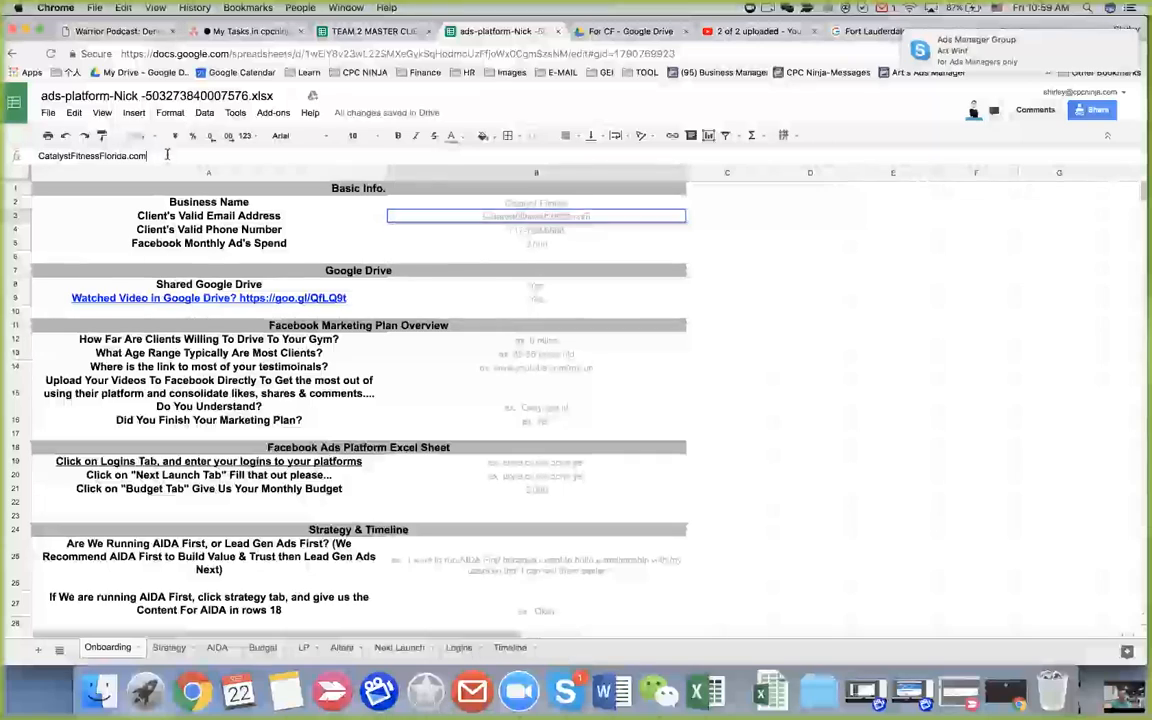
pyautogui.hotkey('ctrl', 'Right')
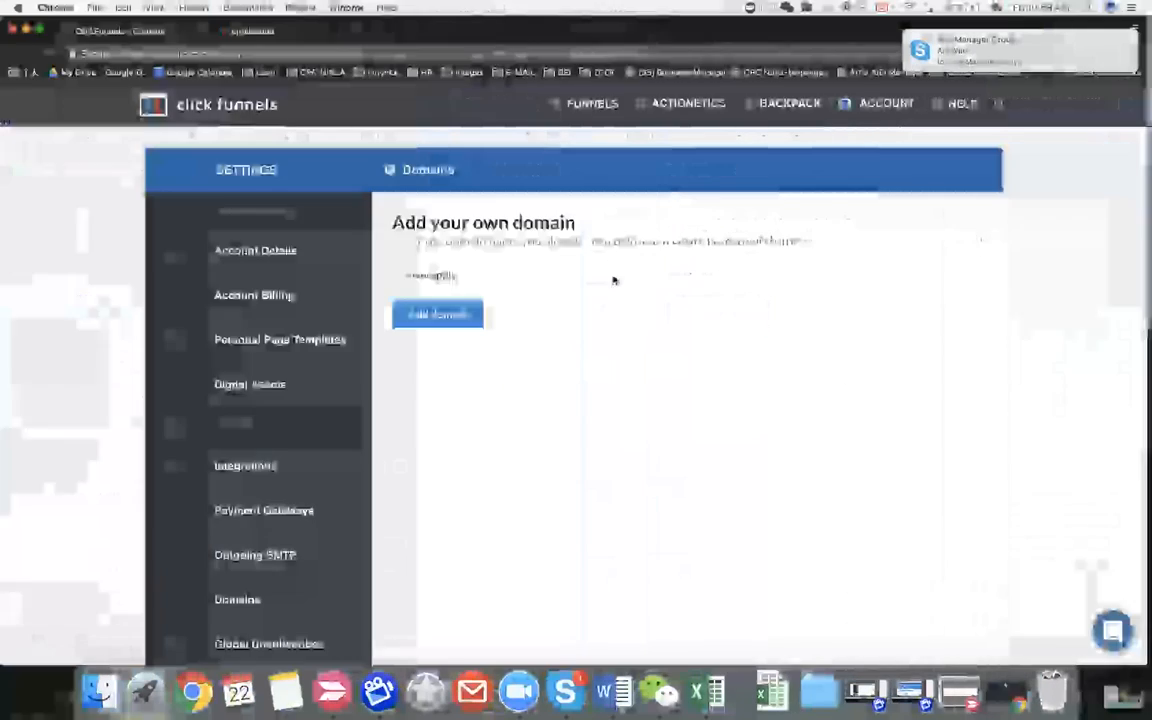
pyautogui.write('aapl')
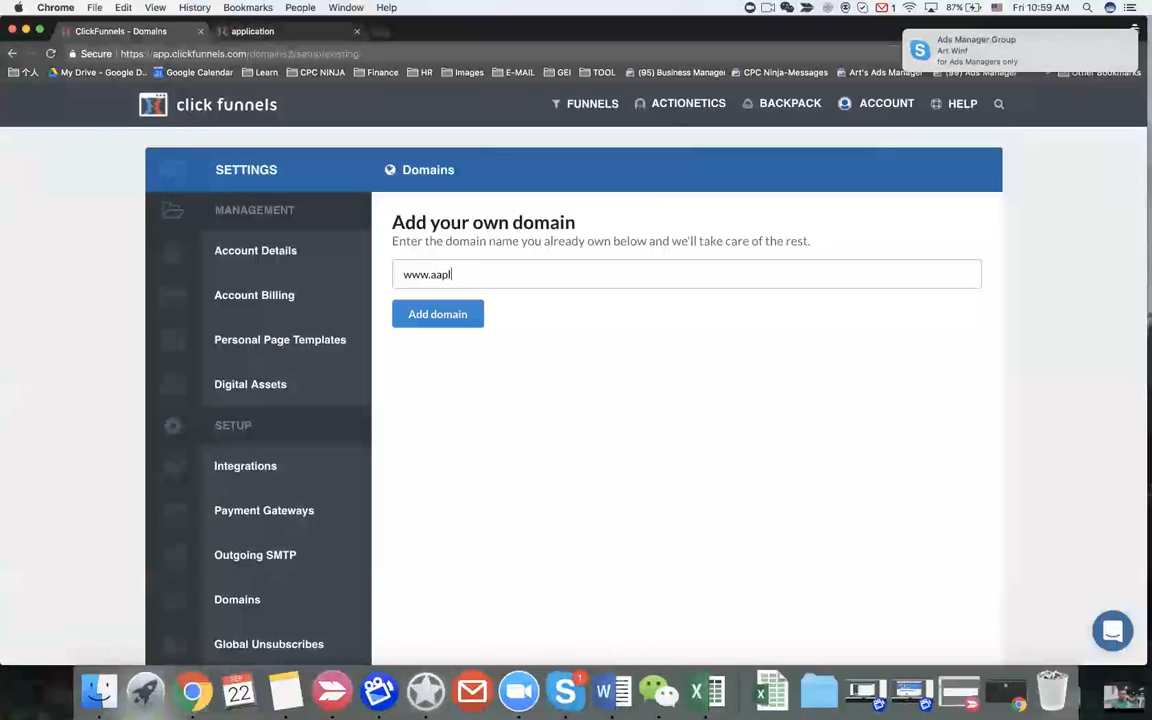
pyautogui.write('y')
pyautogui.press('BackSpace')
pyautogui.write('pp')
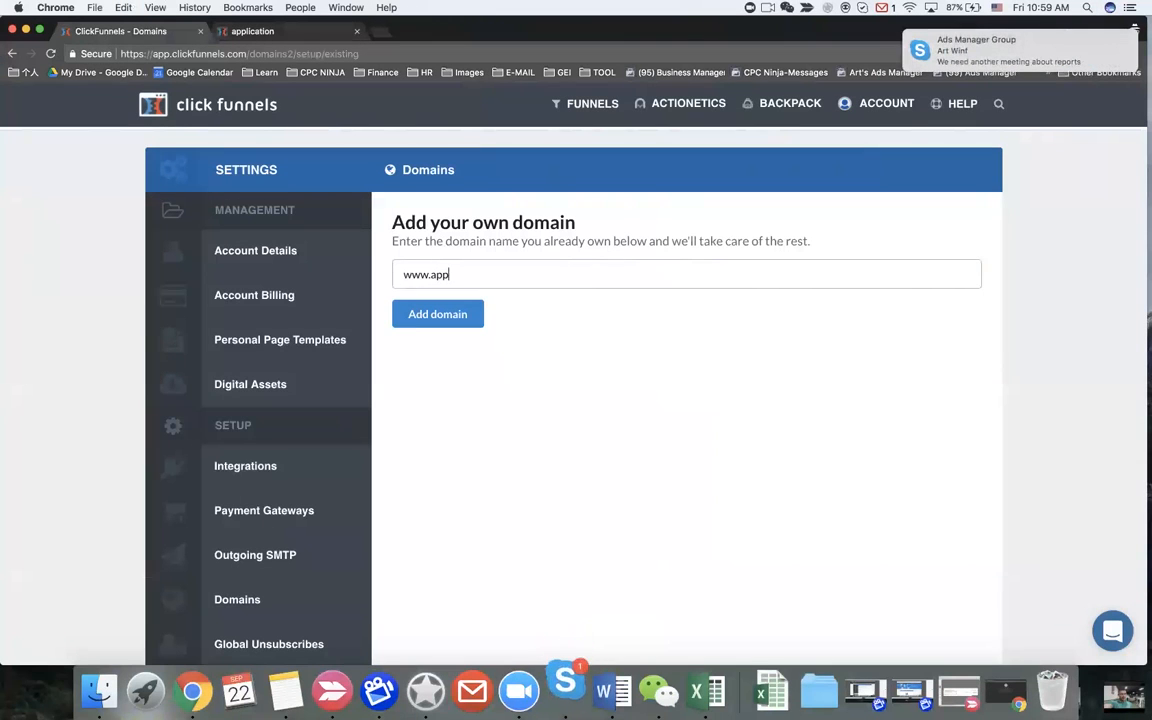
pyautogui.write('ly.')
pyautogui.write('CatalystFitnessFlorida.com')
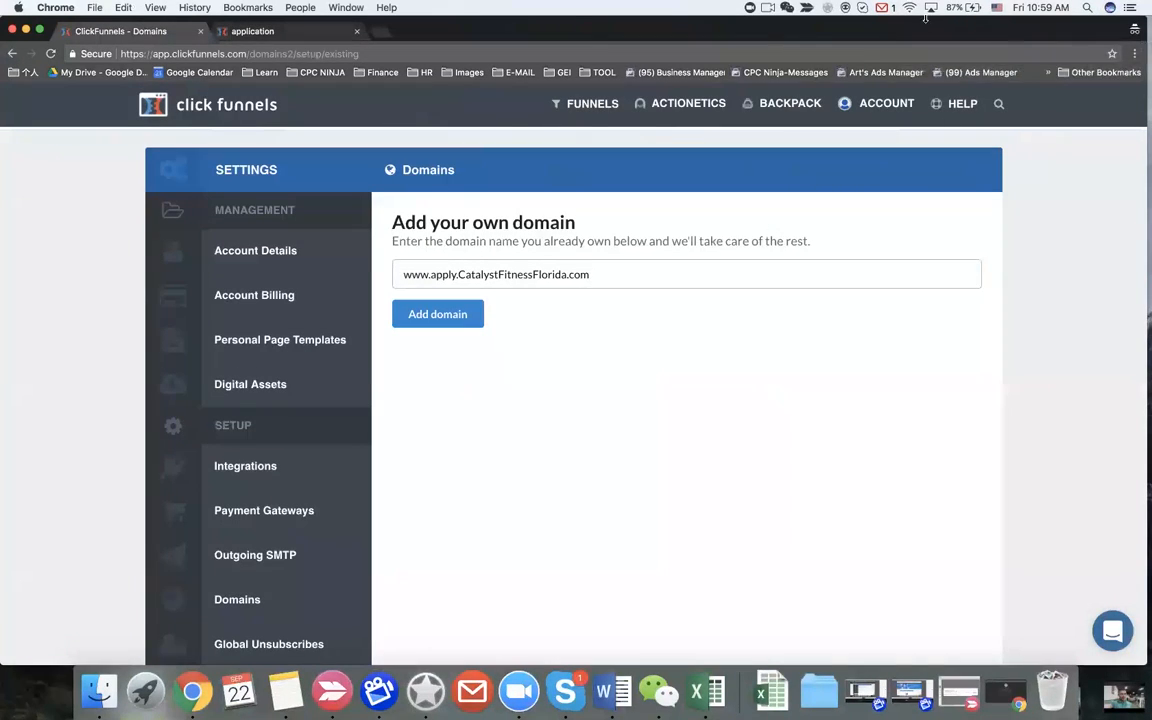
# Step: Set the chat status to do not disturb and submit the domain to be added
pyautogui.click(862, 7)
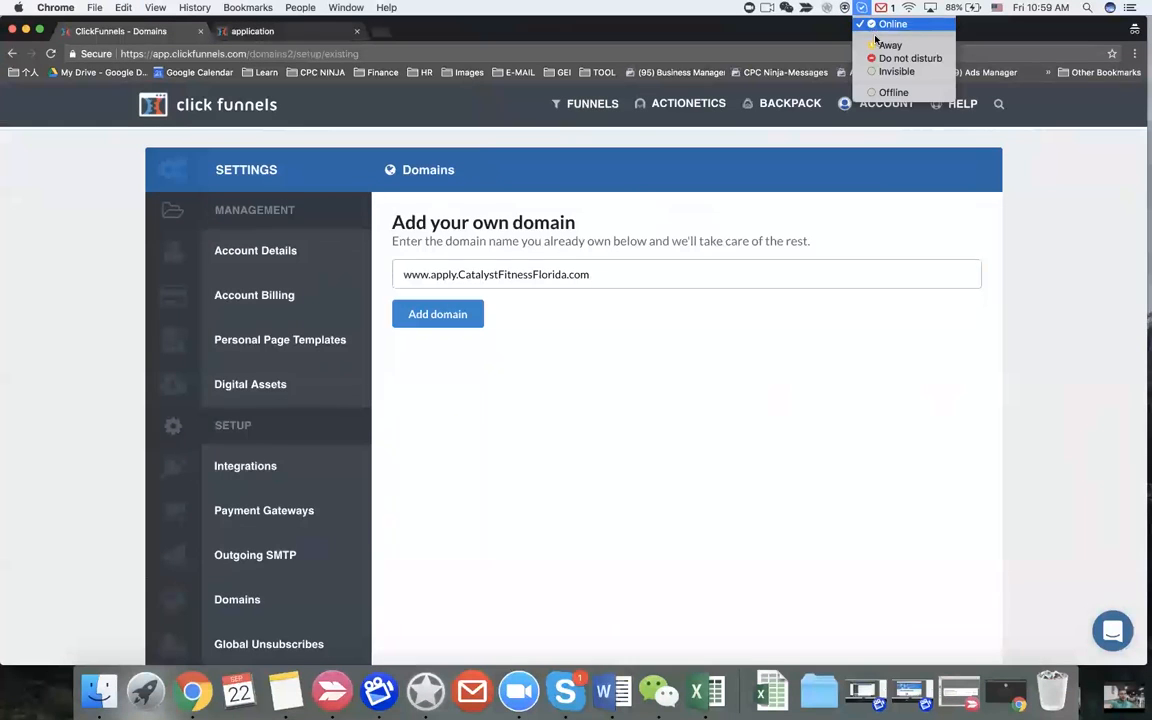
pyautogui.click(883, 58)
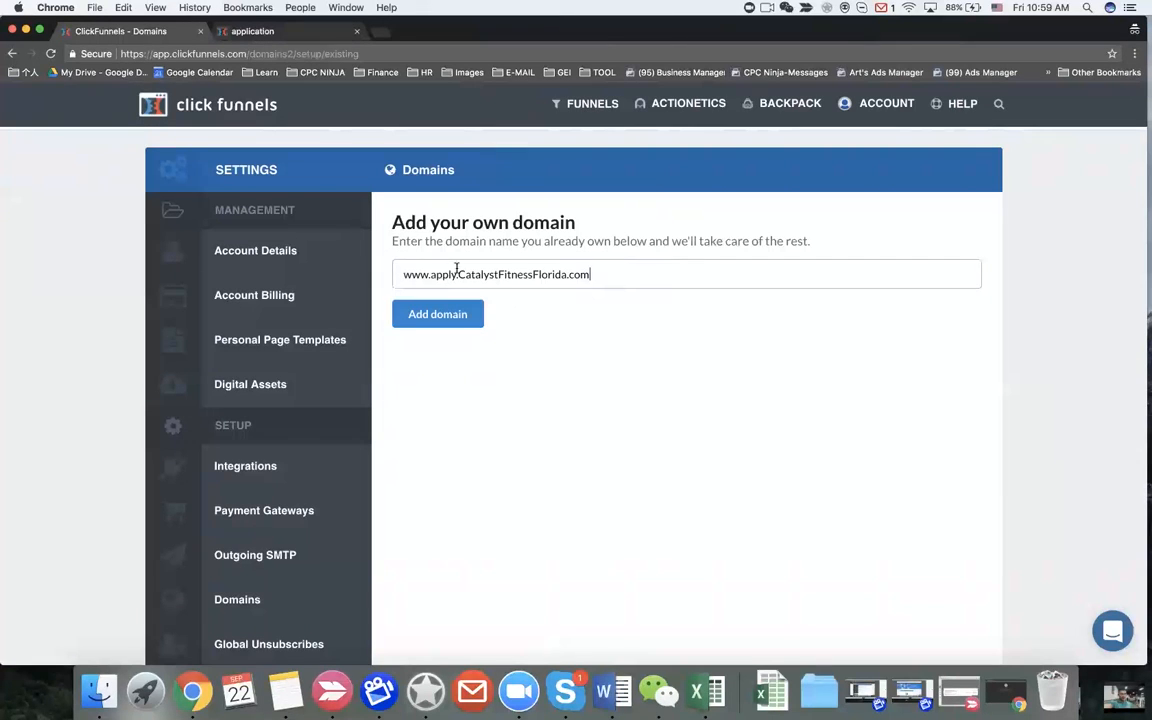
pyautogui.click(432, 315)
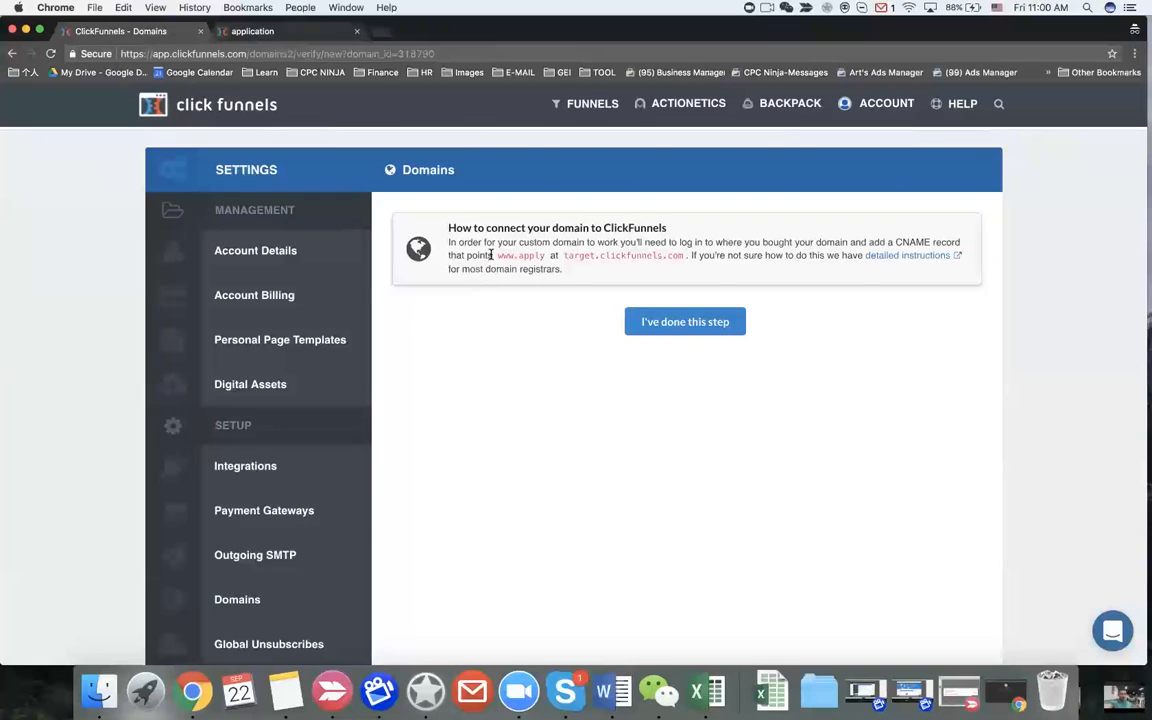
pyautogui.doubleClick(934, 244)
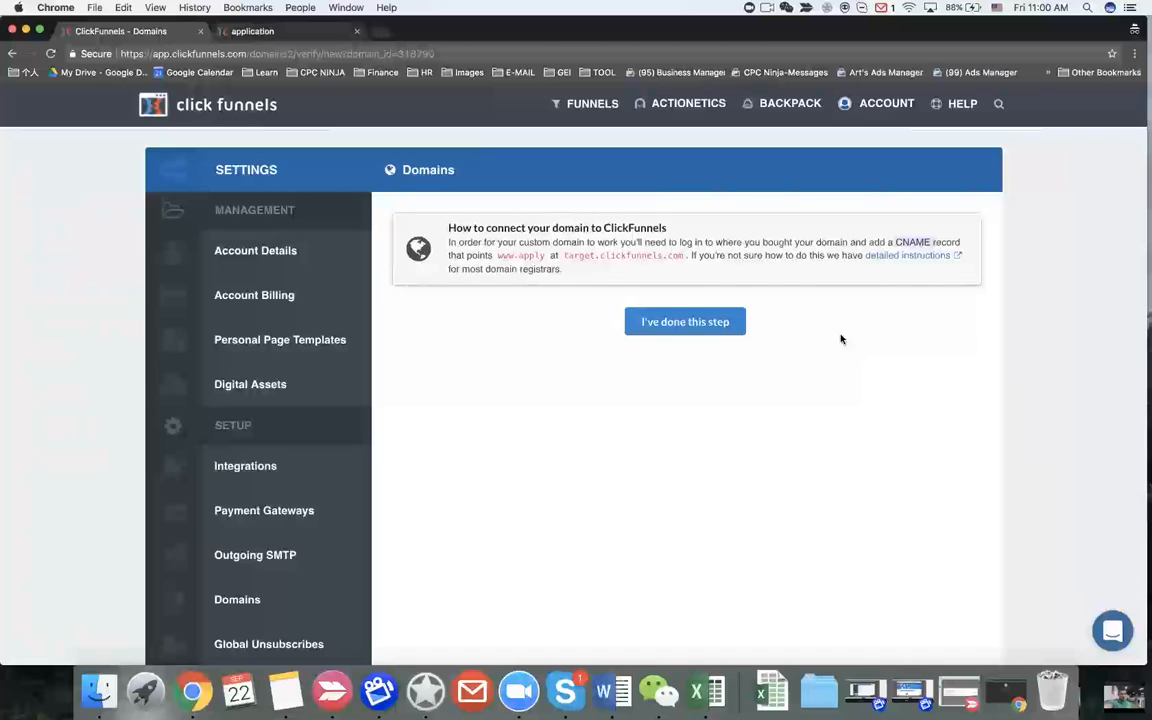
pyautogui.moveTo(496, 258); pyautogui.dragTo(685, 256)
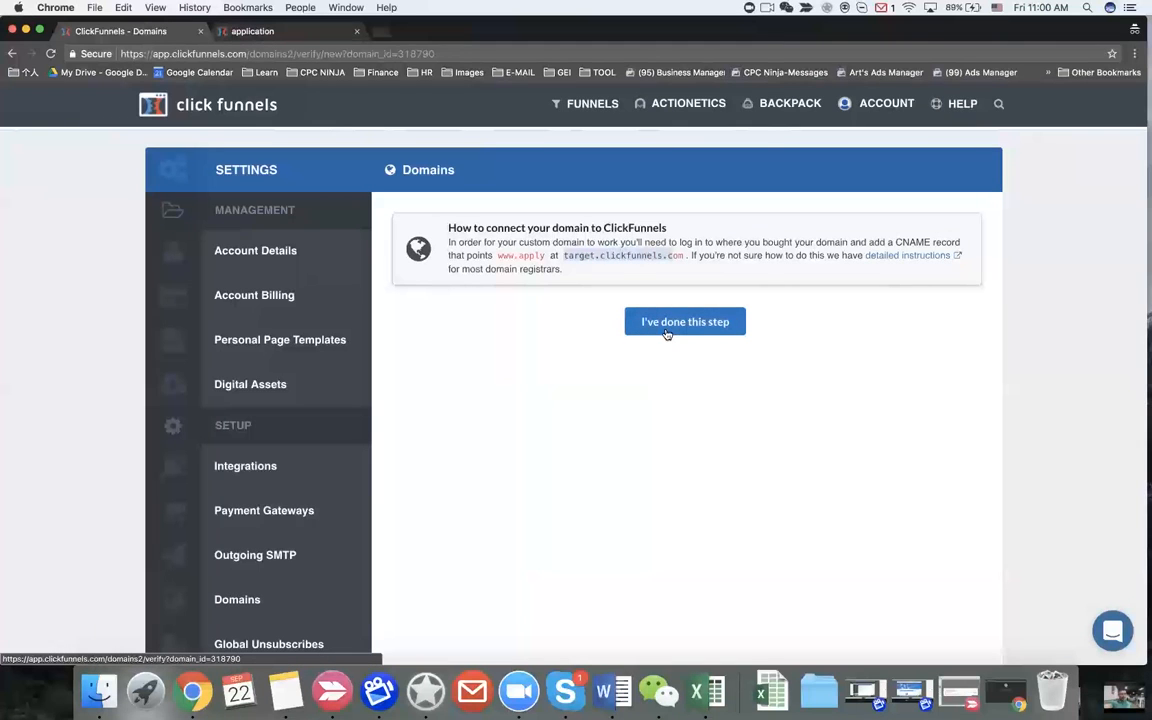
pyautogui.click(884, 103)
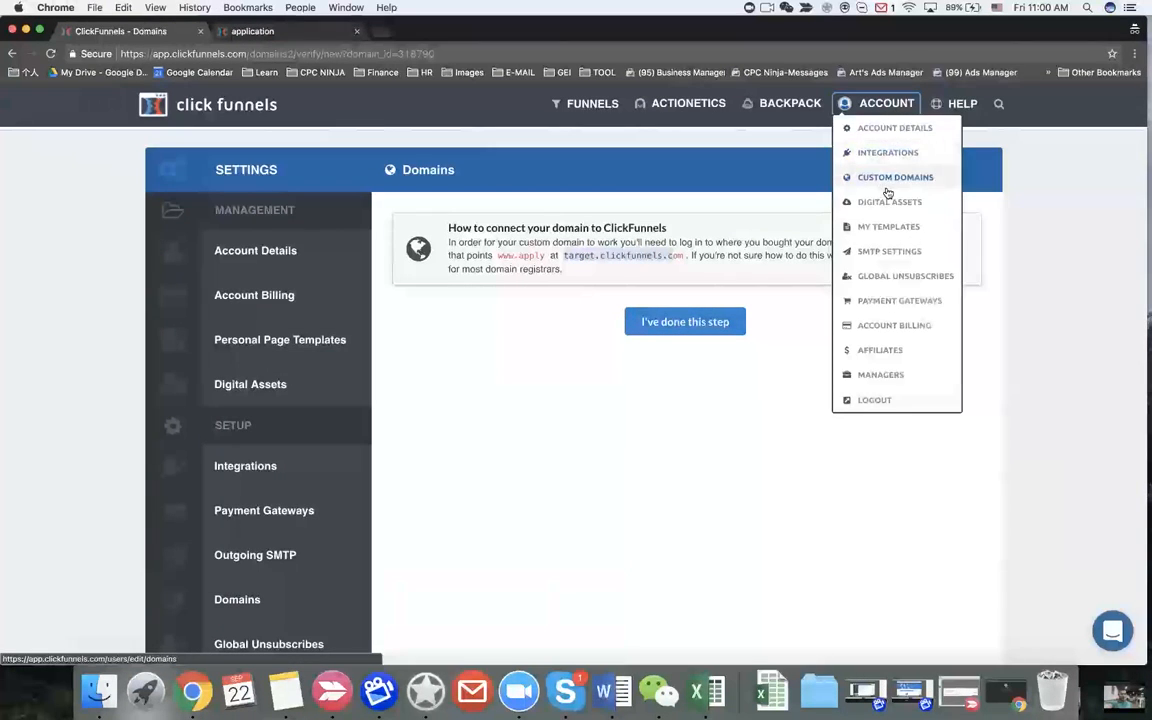
pyautogui.moveTo(871, 108)
pyautogui.click(893, 179)
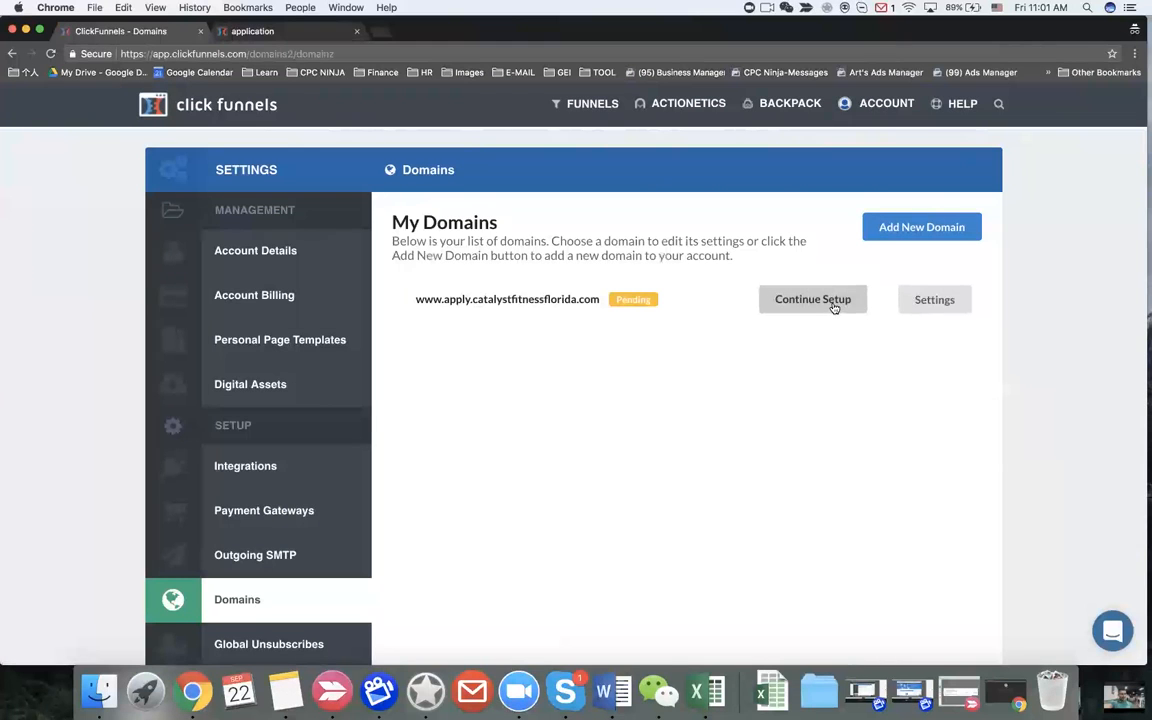
pyautogui.click(926, 303)
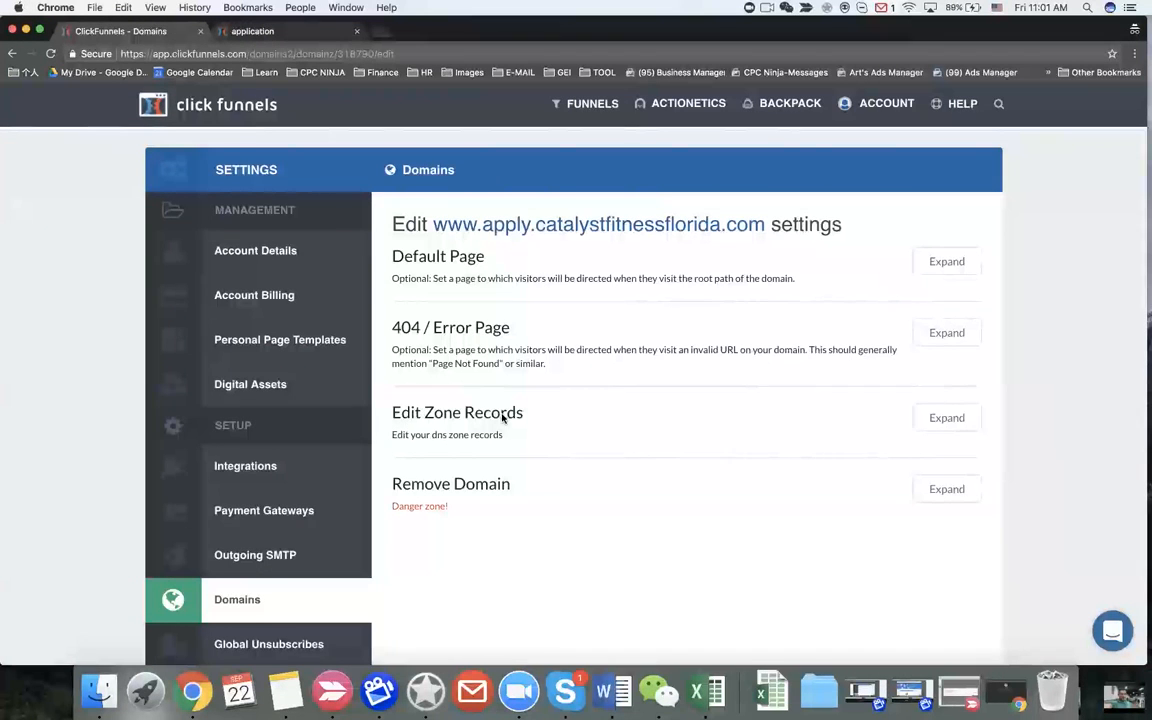
# Step: Make '12 Week Rewind Program(women) / Squeeze Page' the domain's root default page and save
pyautogui.click(946, 418)
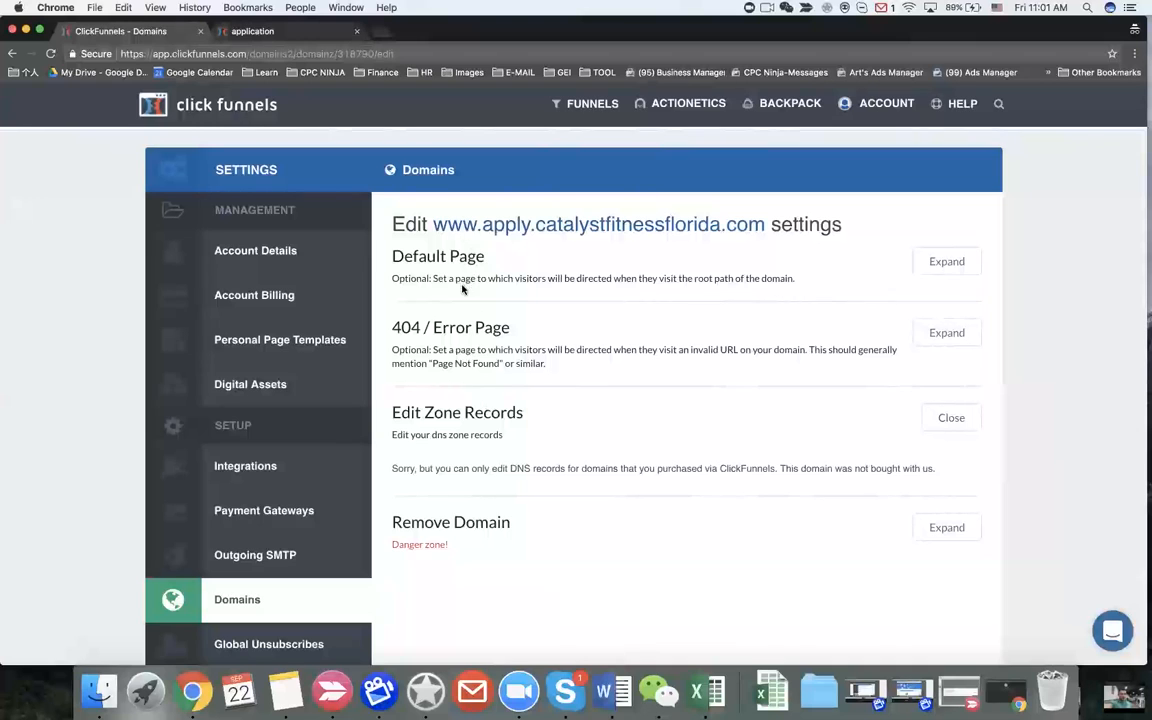
pyautogui.click(934, 264)
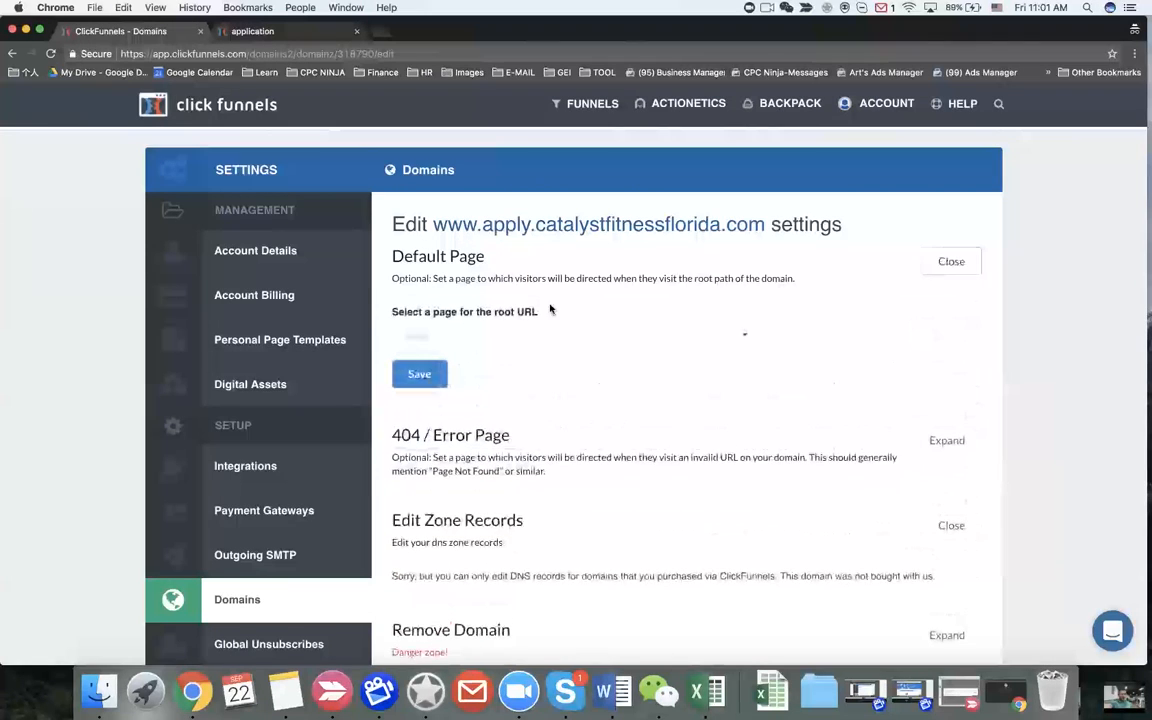
pyautogui.click(542, 340)
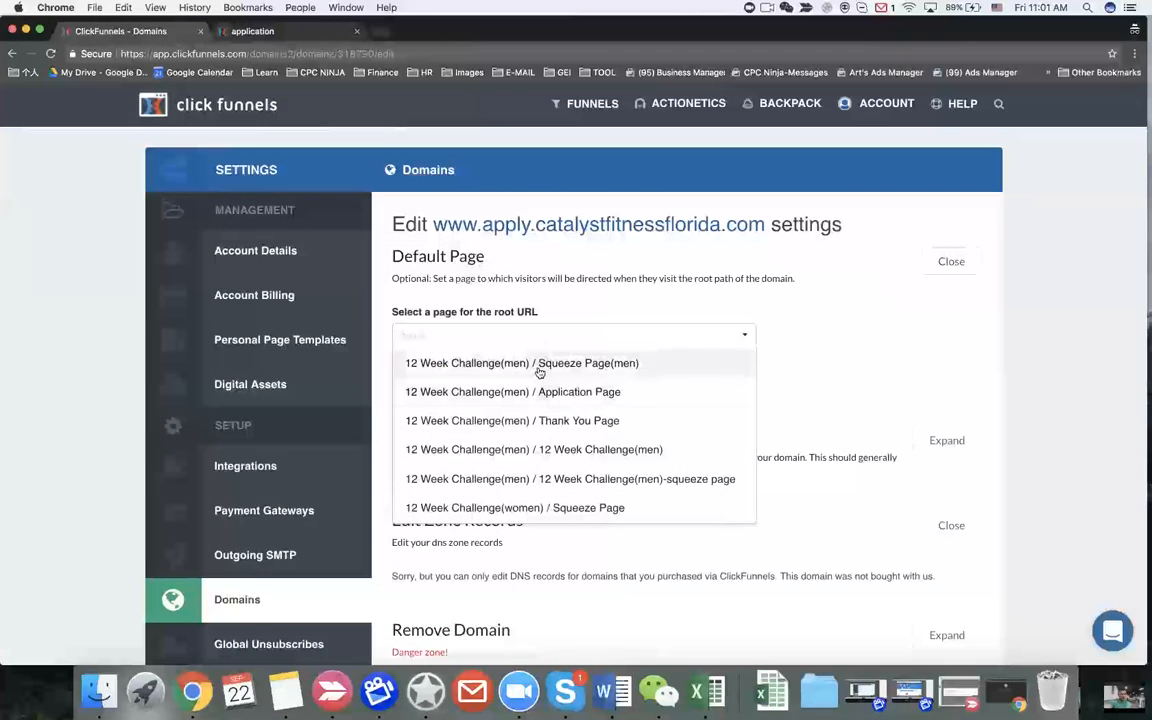
pyautogui.scroll(-1, 534, 430)
pyautogui.scroll(-3, 534, 430)
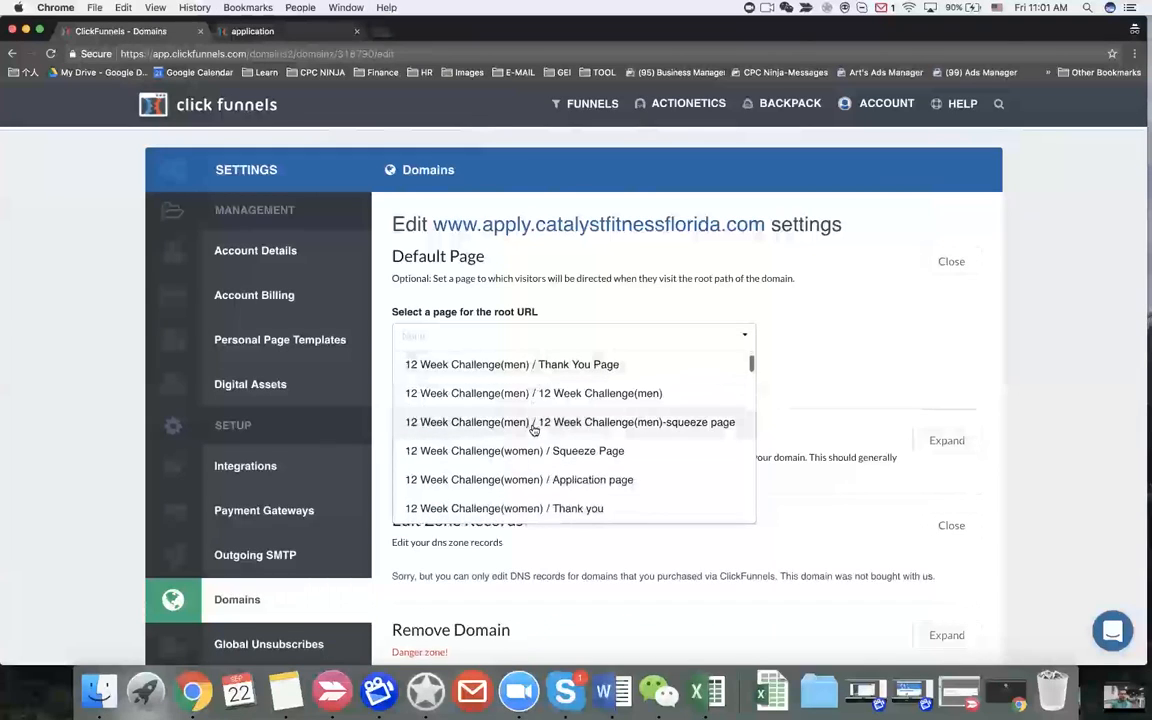
pyautogui.scroll(-2, 534, 430)
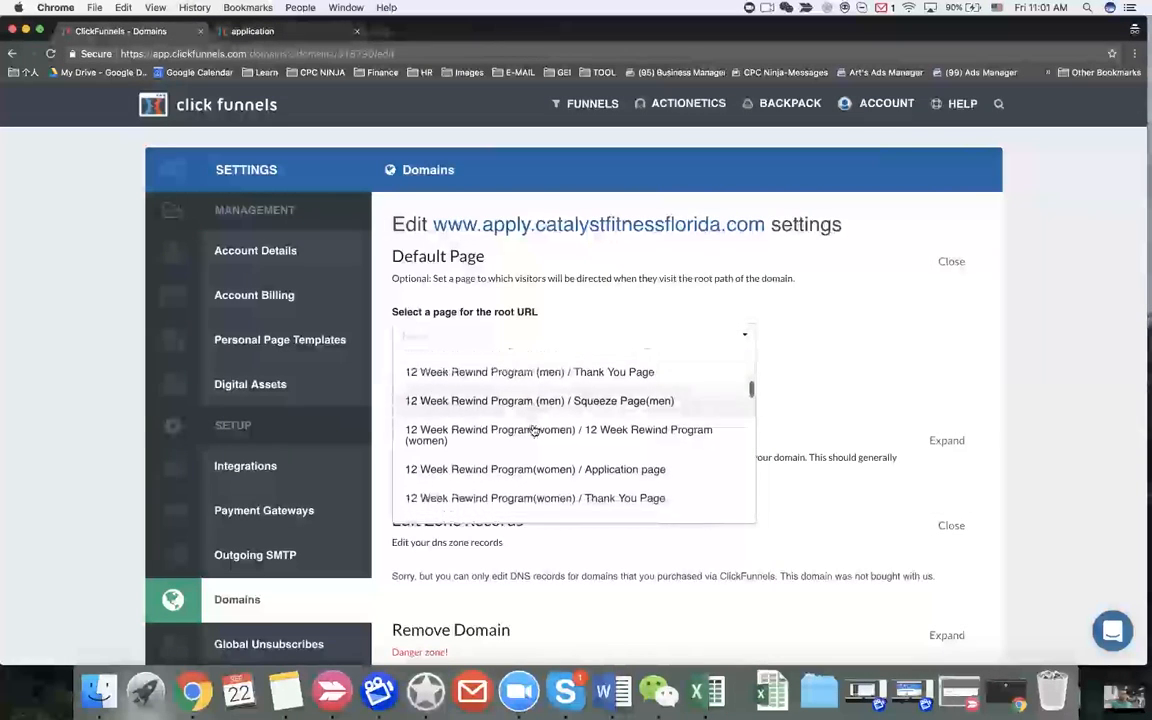
pyautogui.scroll(-2, 534, 430)
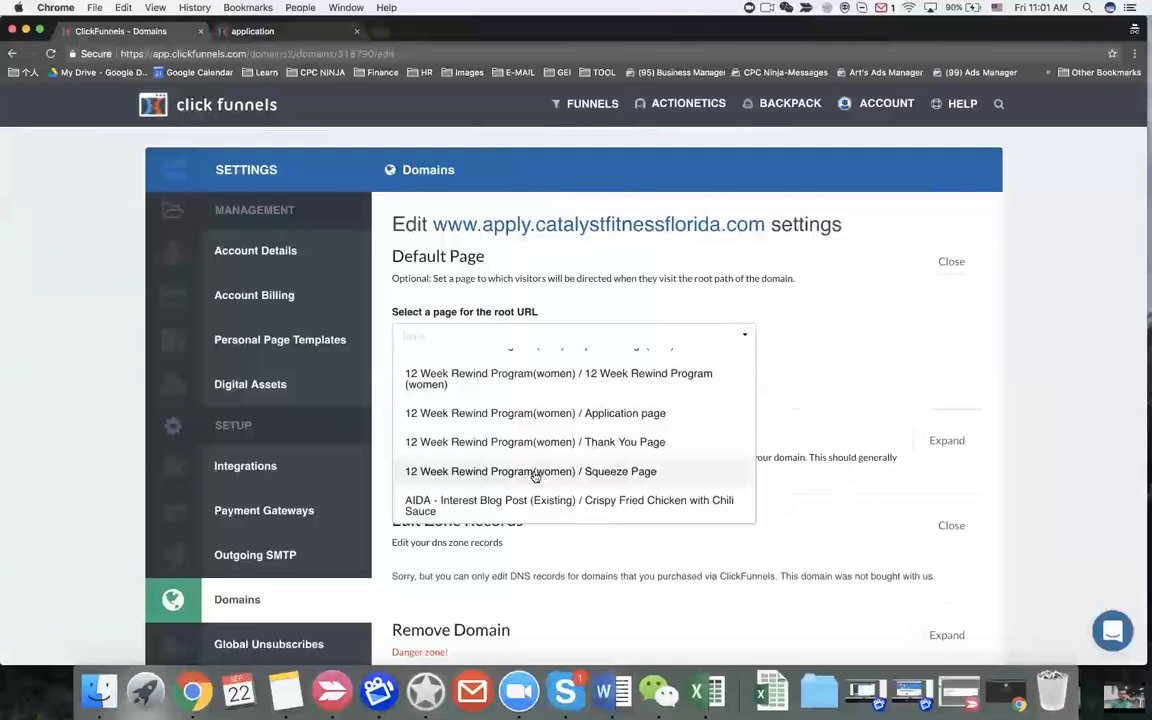
pyautogui.scroll(-2, 534, 476)
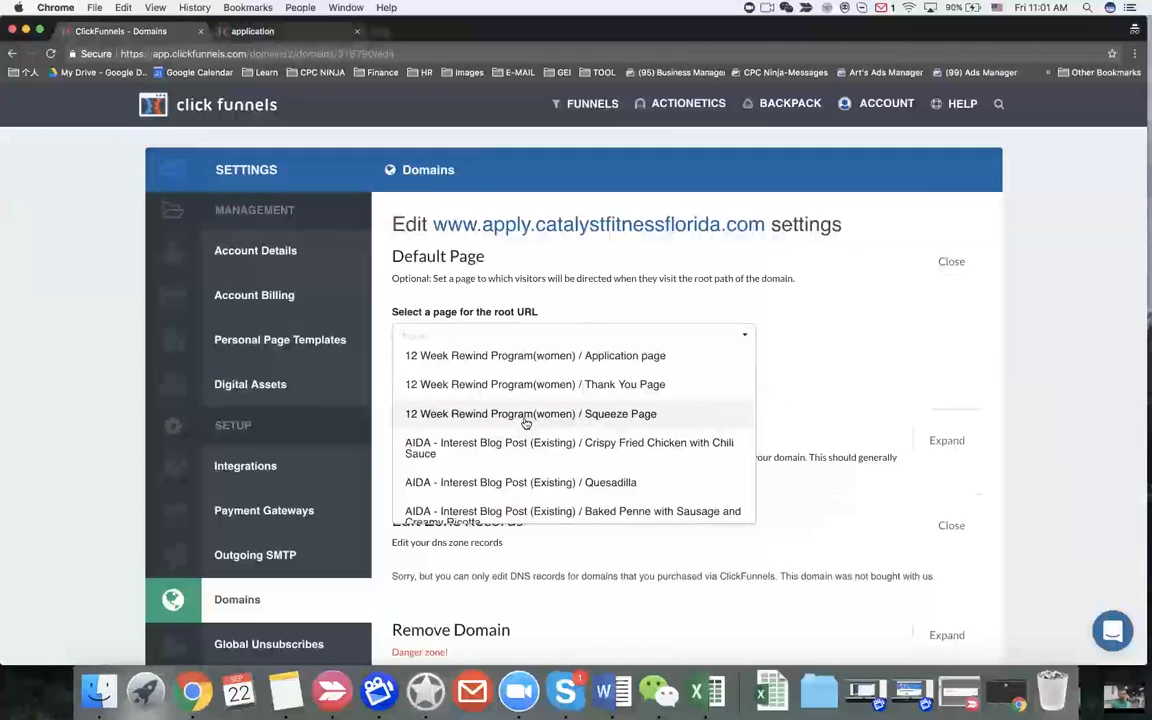
pyautogui.scroll(-2, 525, 423)
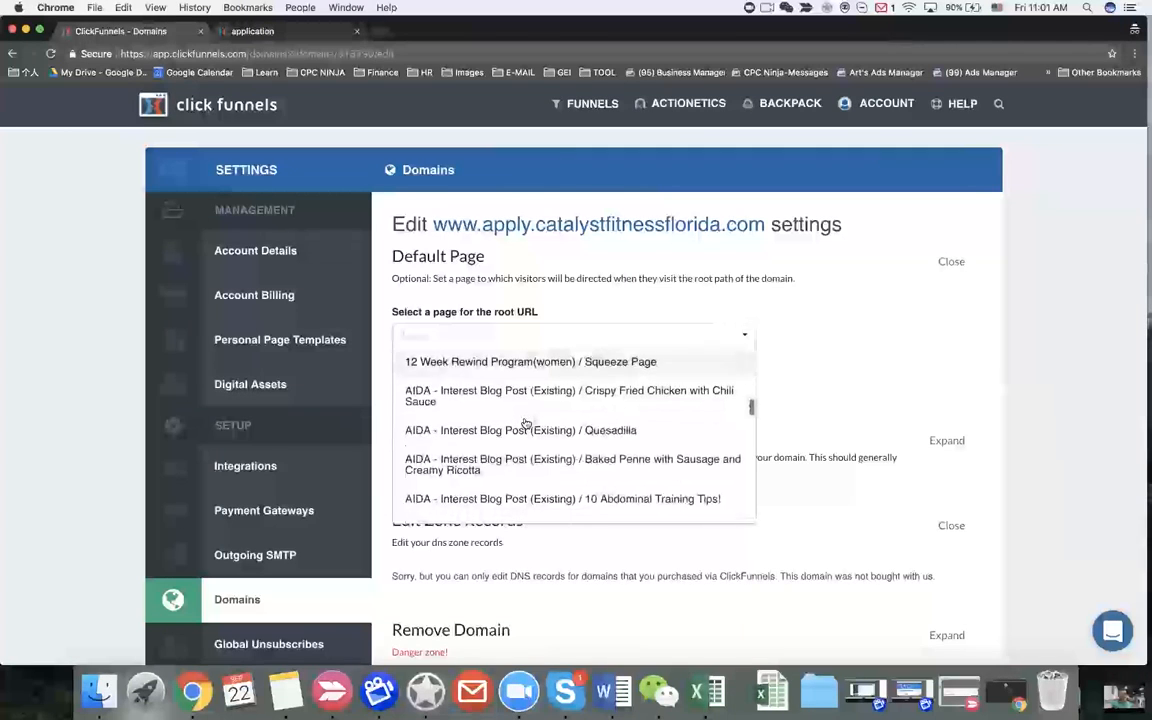
pyautogui.scroll(3, 525, 423)
pyautogui.scroll(3, 525, 423)
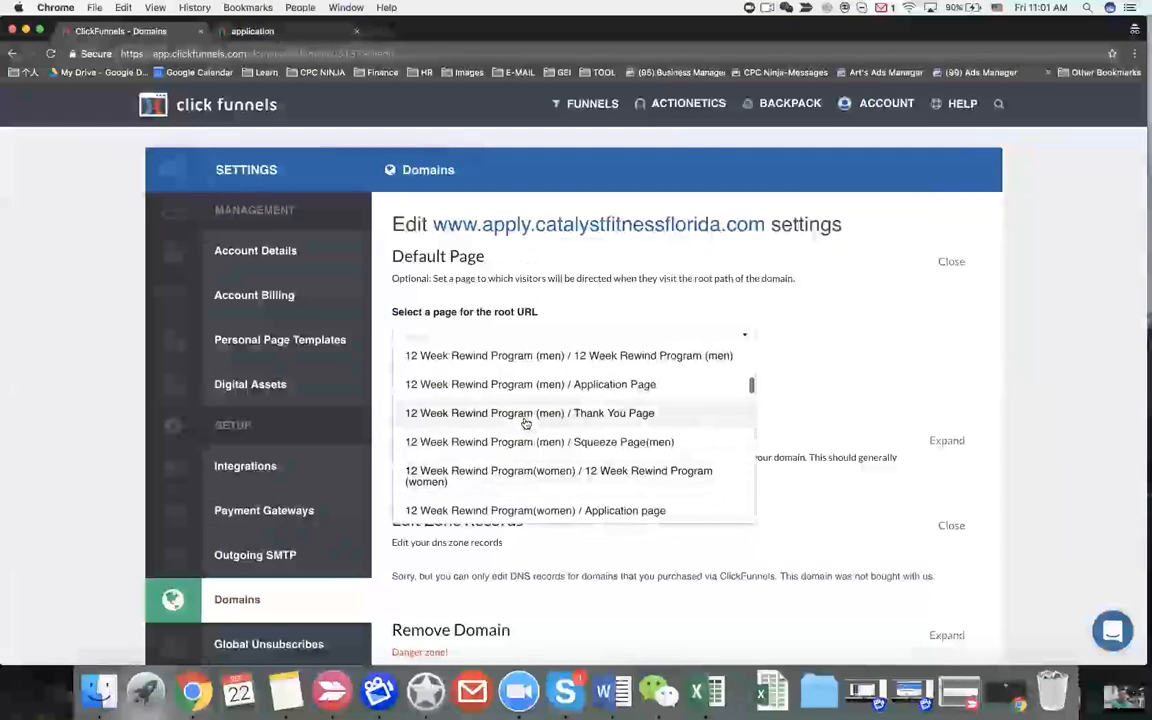
pyautogui.scroll(3, 525, 423)
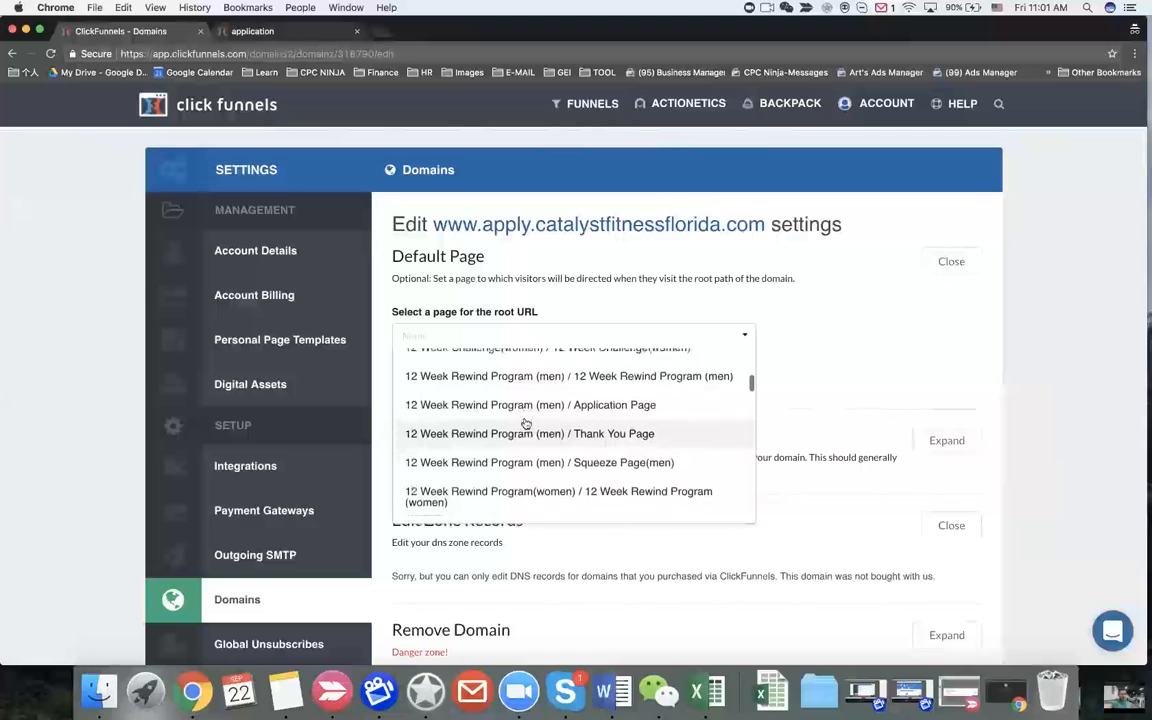
pyautogui.scroll(1, 525, 423)
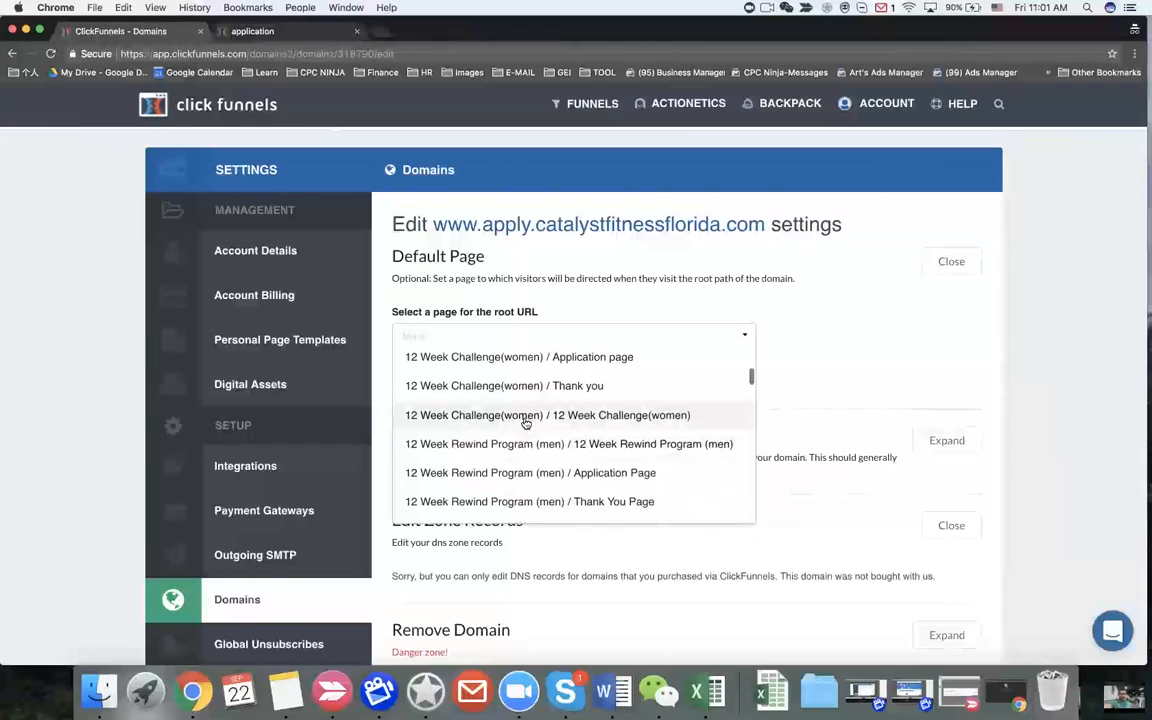
pyautogui.scroll(-5, 525, 423)
pyautogui.click(452, 446)
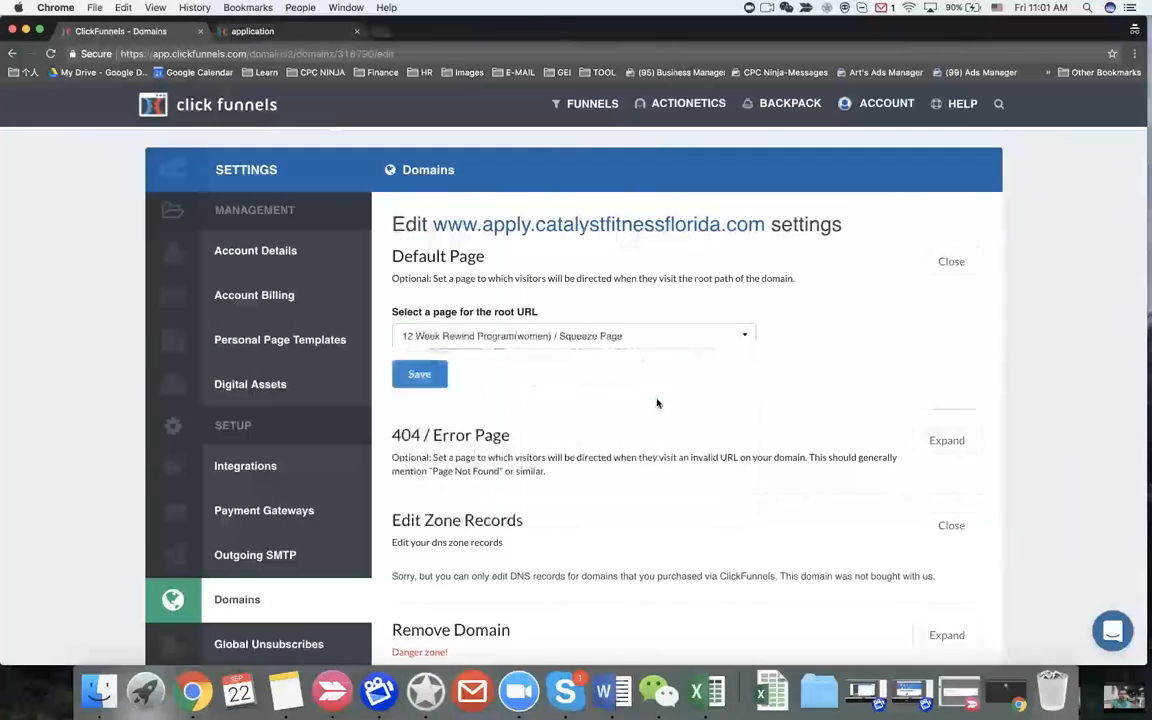
pyautogui.click(405, 384)
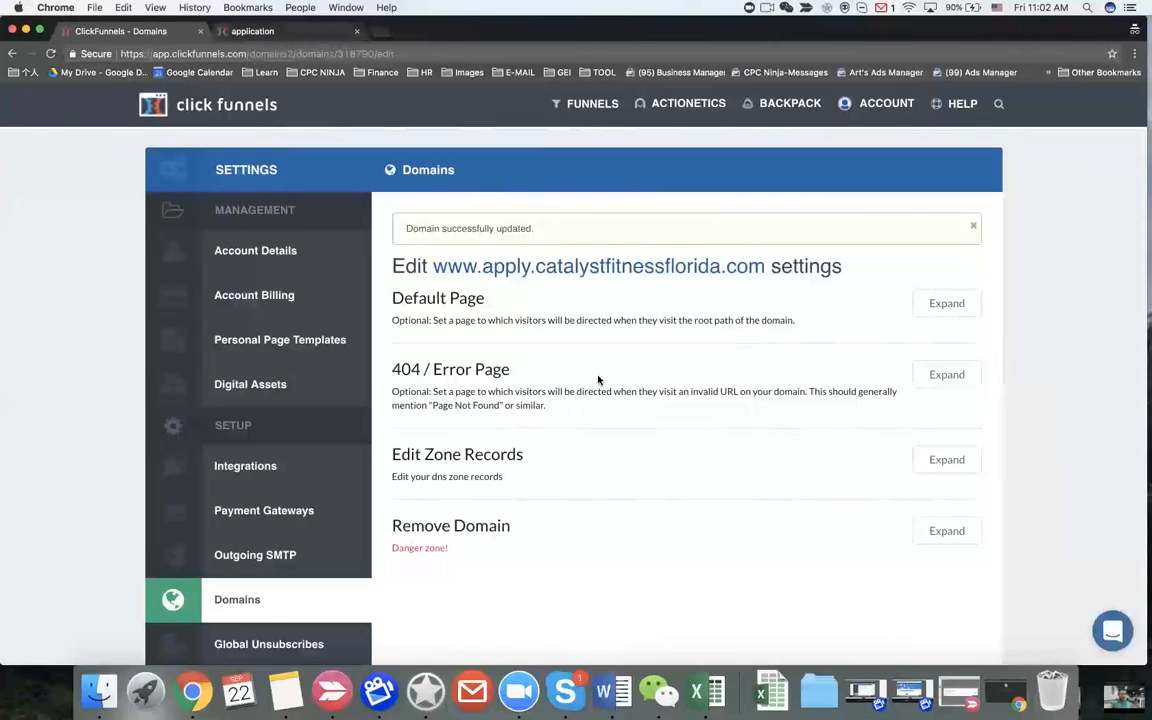
# Step: Expand the 404 / Error Page section, then go to Funnels > Browse Funnels
pyautogui.click(947, 375)
pyautogui.moveTo(585, 108)
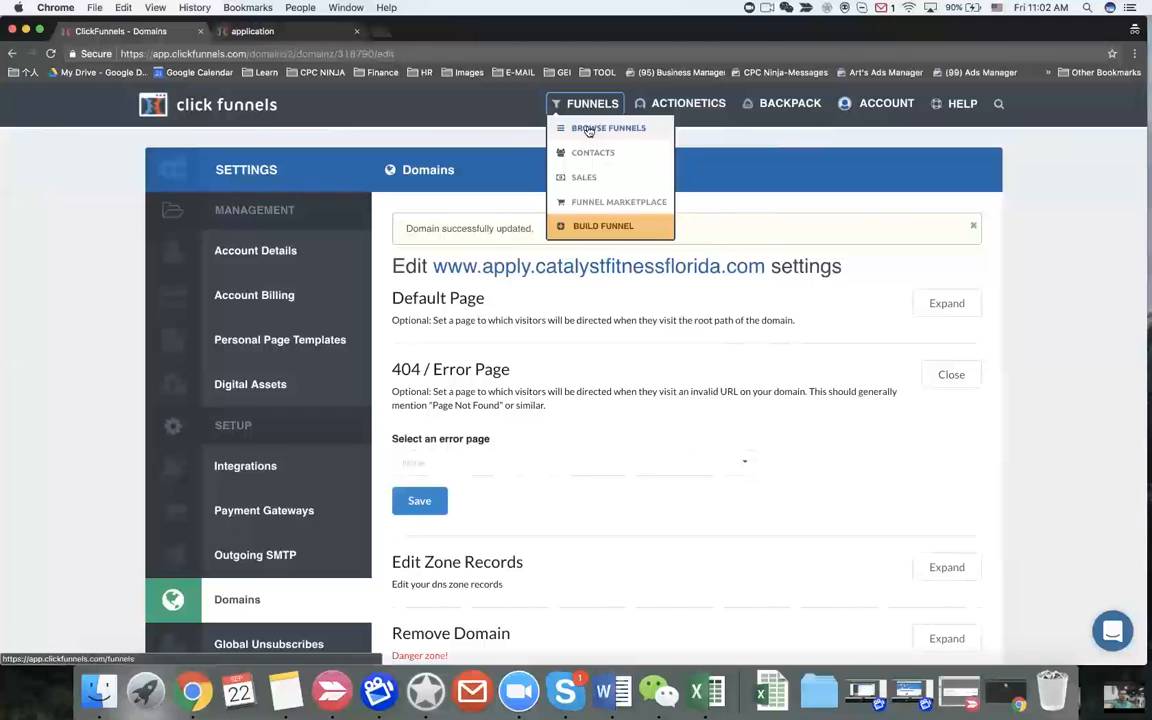
pyautogui.click(589, 129)
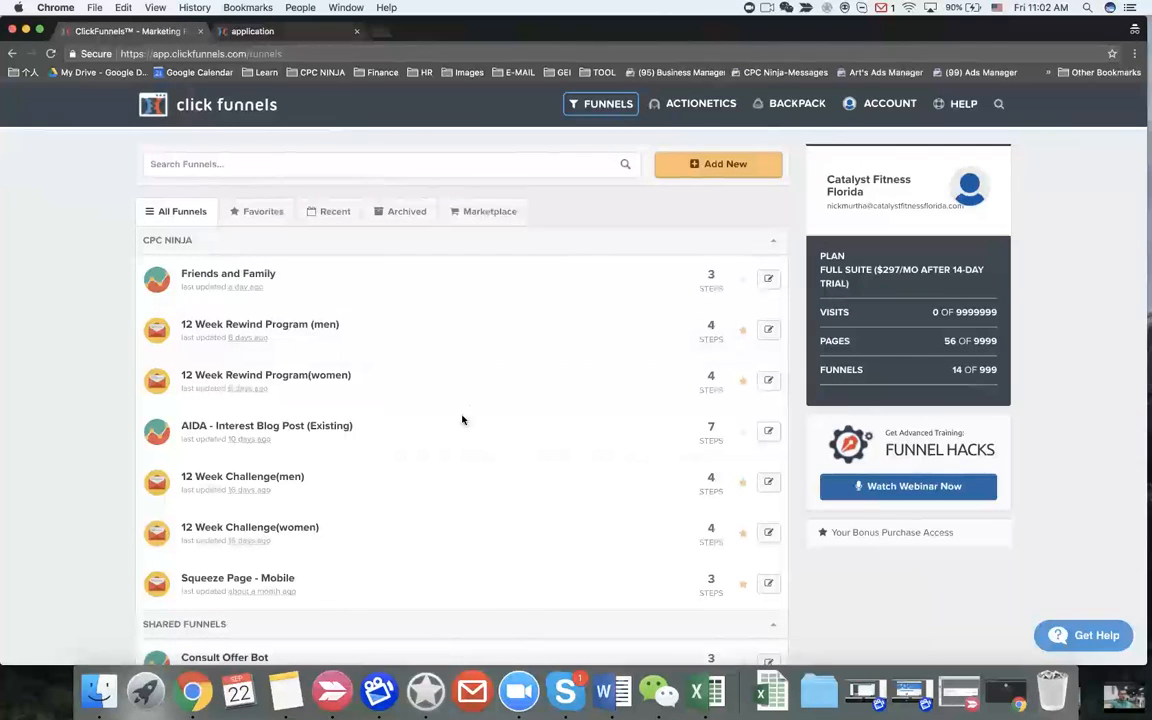
# Step: Look through the funnel list, then start a new funnel with Add New
pyautogui.scroll(-2, 431, 399)
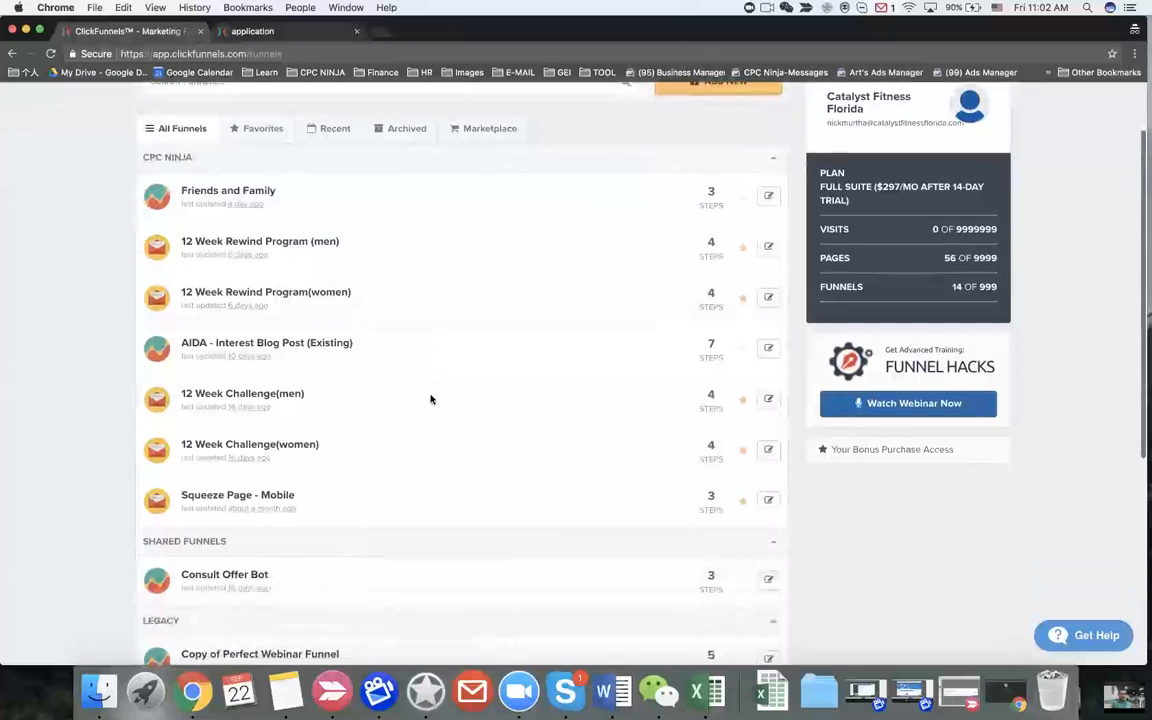
pyautogui.scroll(-2, 358, 451)
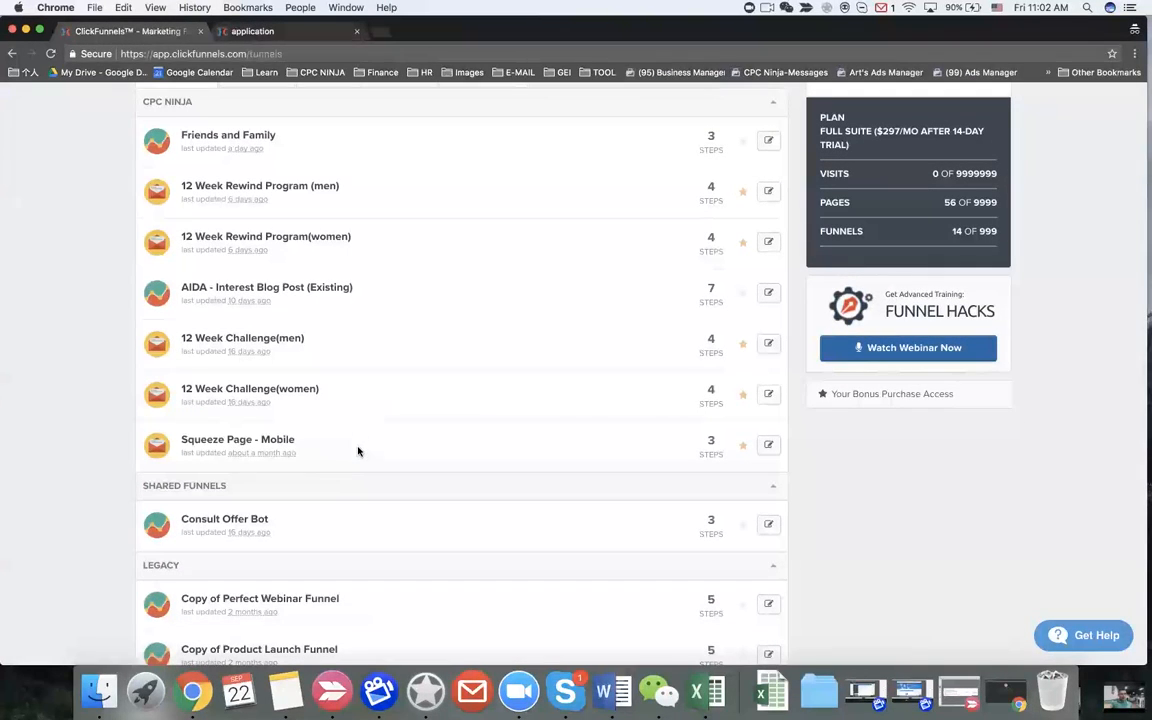
pyautogui.scroll(2, 270, 252)
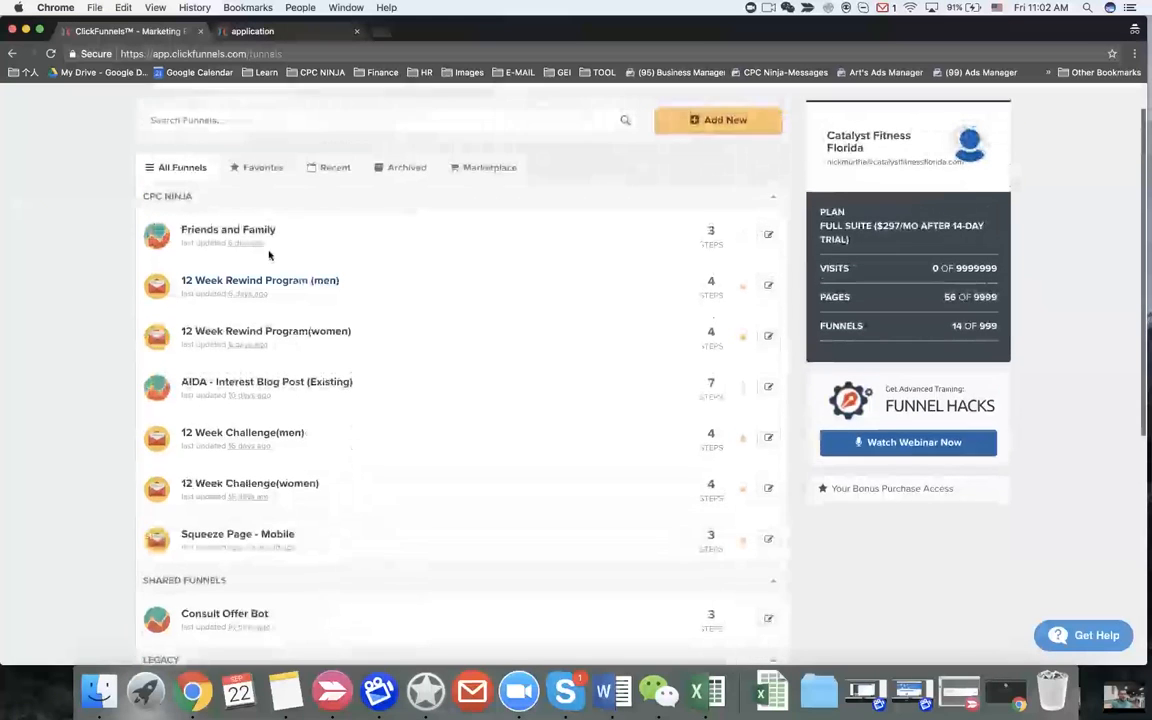
pyautogui.scroll(-1, 244, 441)
pyautogui.scroll(-5, 244, 441)
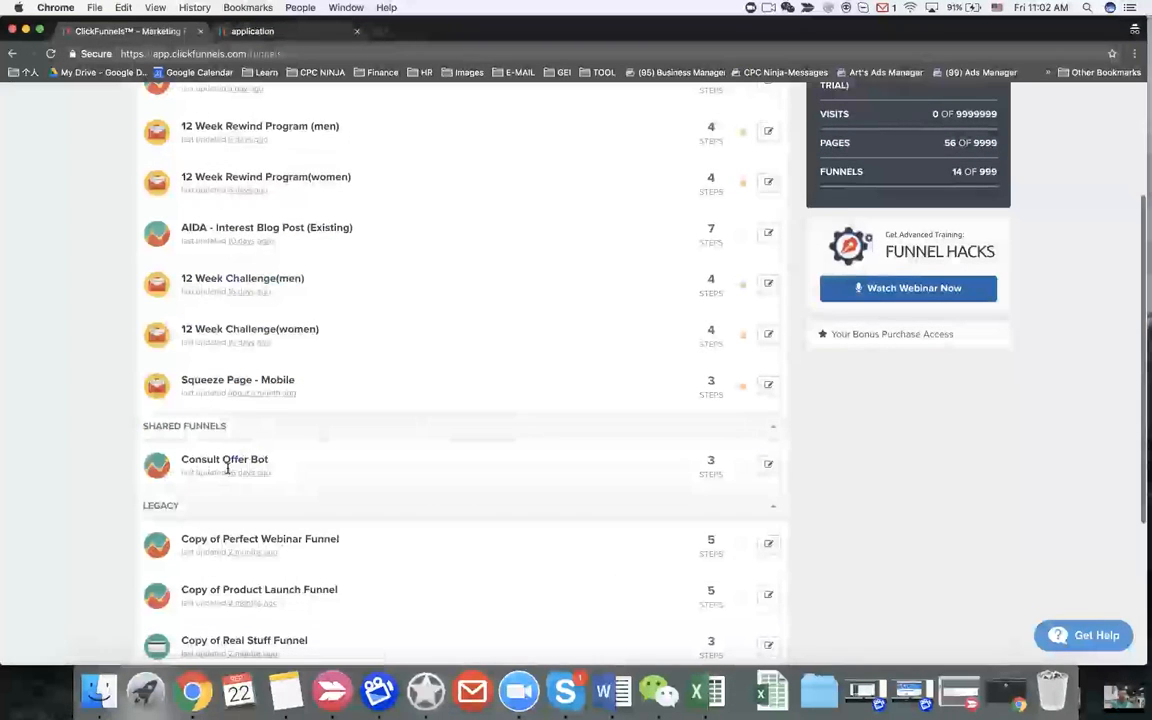
pyautogui.scroll(2, 224, 434)
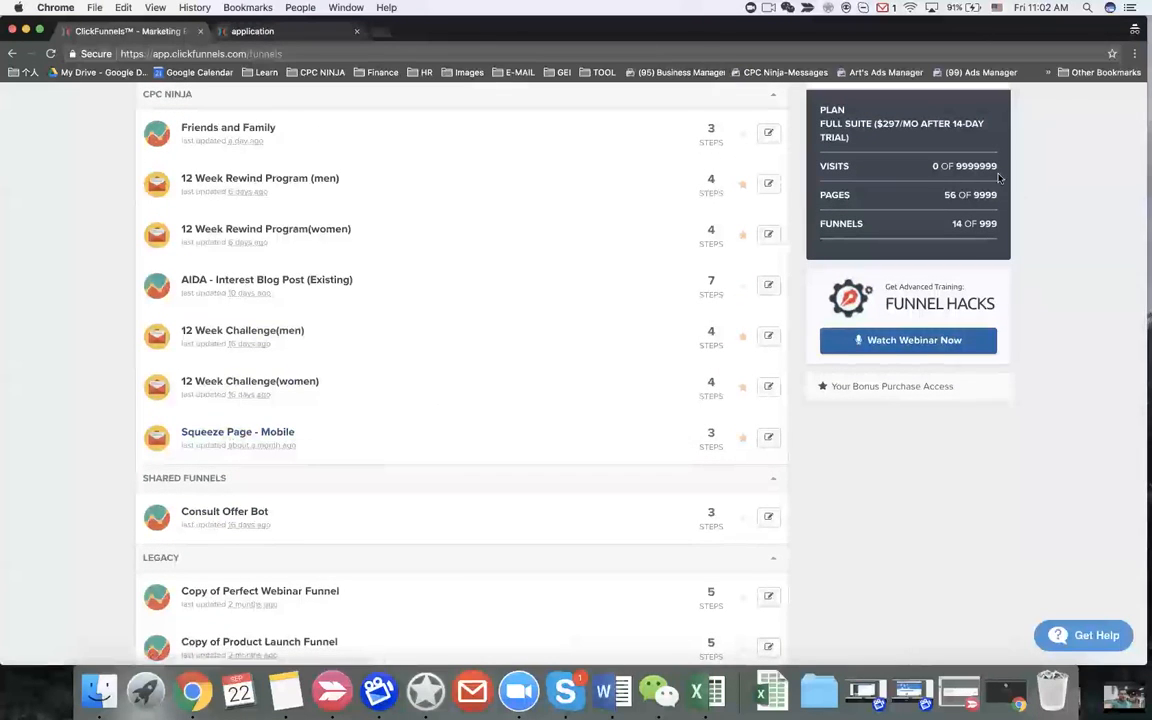
pyautogui.scroll(4, 604, 249)
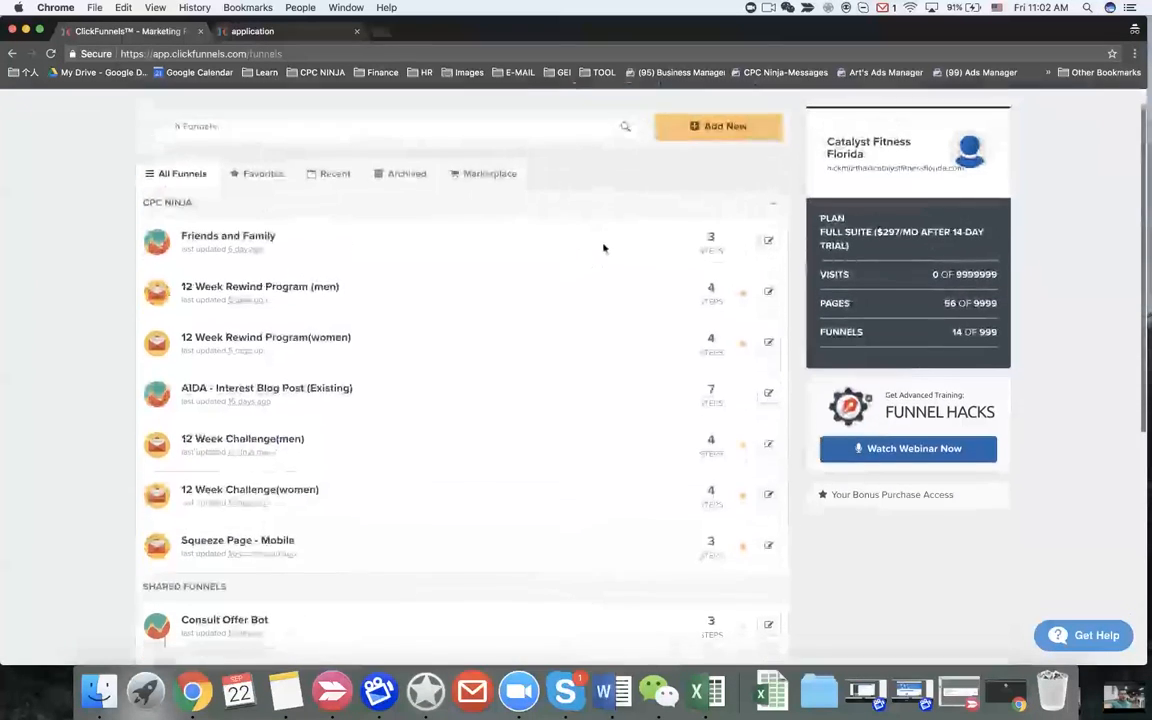
pyautogui.scroll(-6, 548, 298)
pyautogui.scroll(5, 496, 323)
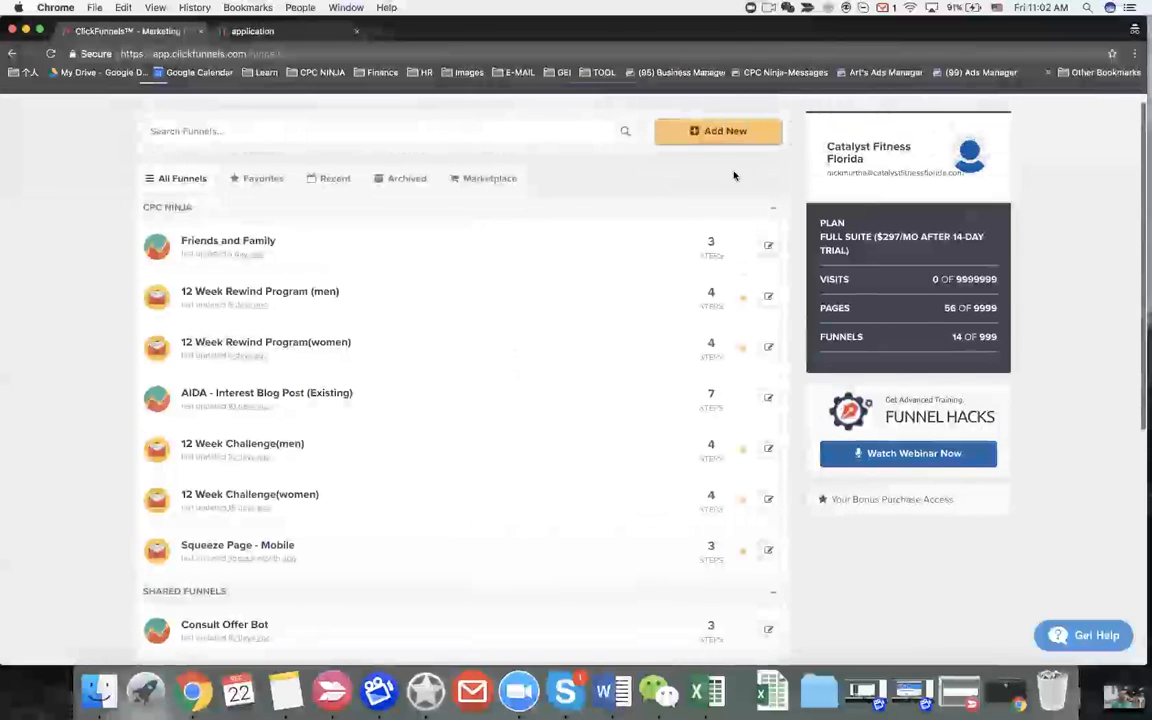
pyautogui.click(715, 176)
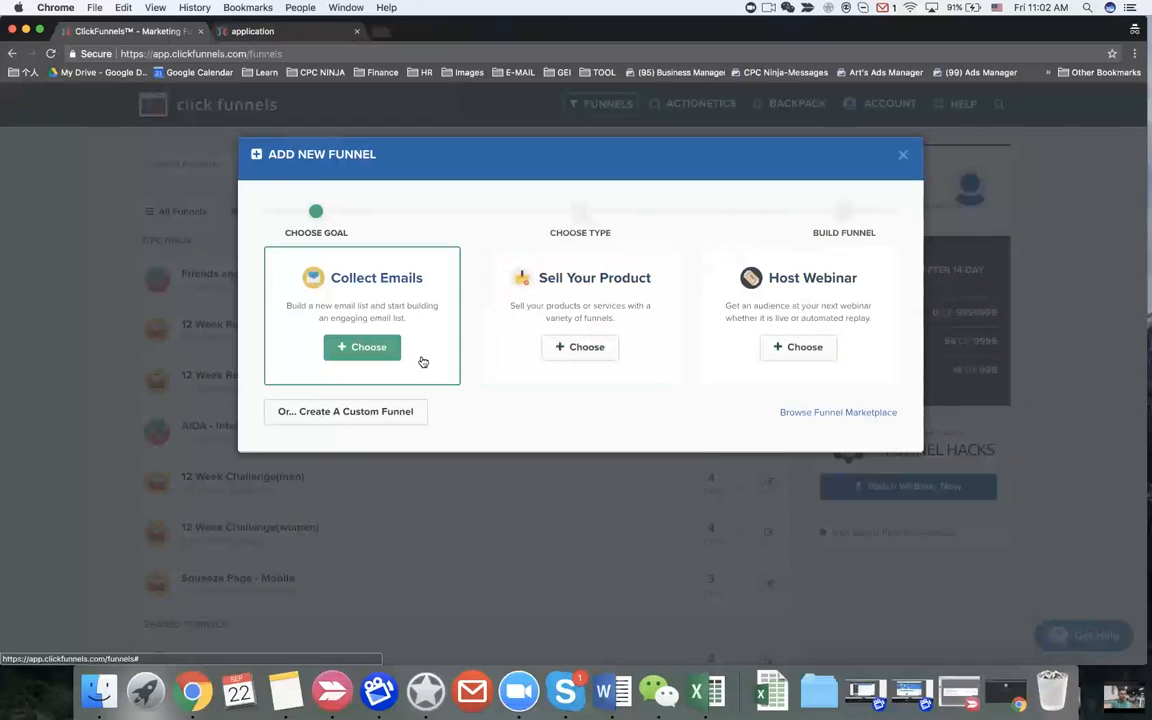
# Step: Build a Collect Emails funnel named 'For Subdomain' with the CPC NINJA group tag
pyautogui.click(362, 349)
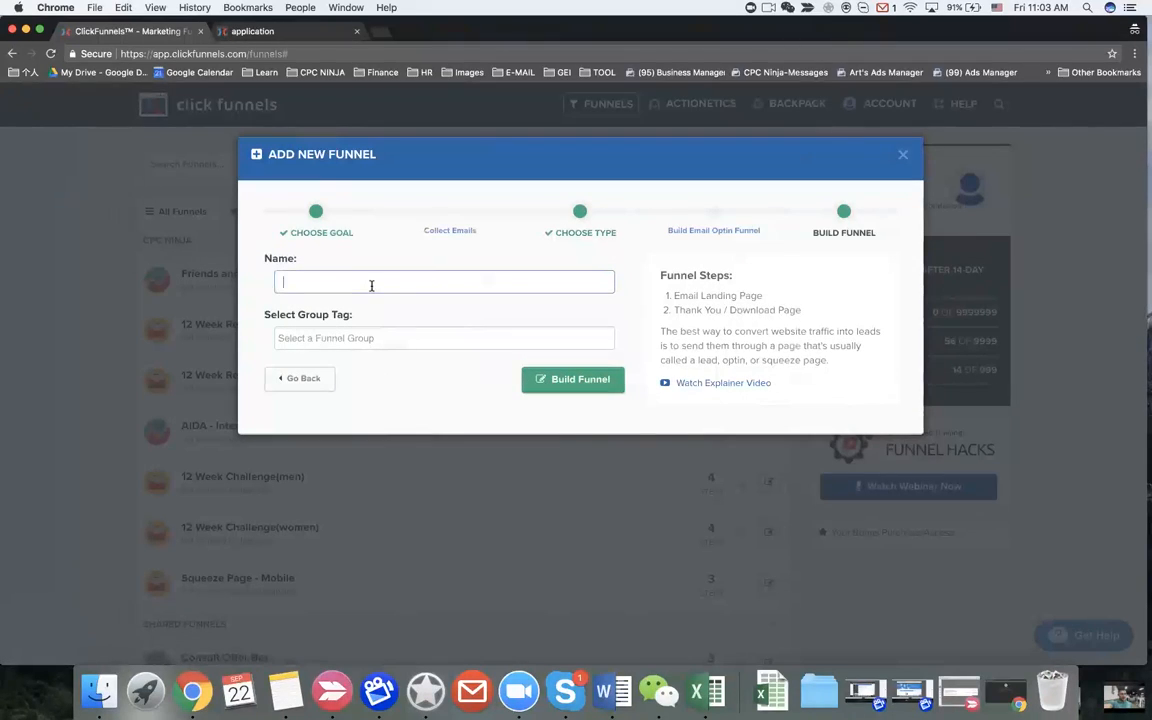
pyautogui.write('For Subdomain')
pyautogui.click(400, 345)
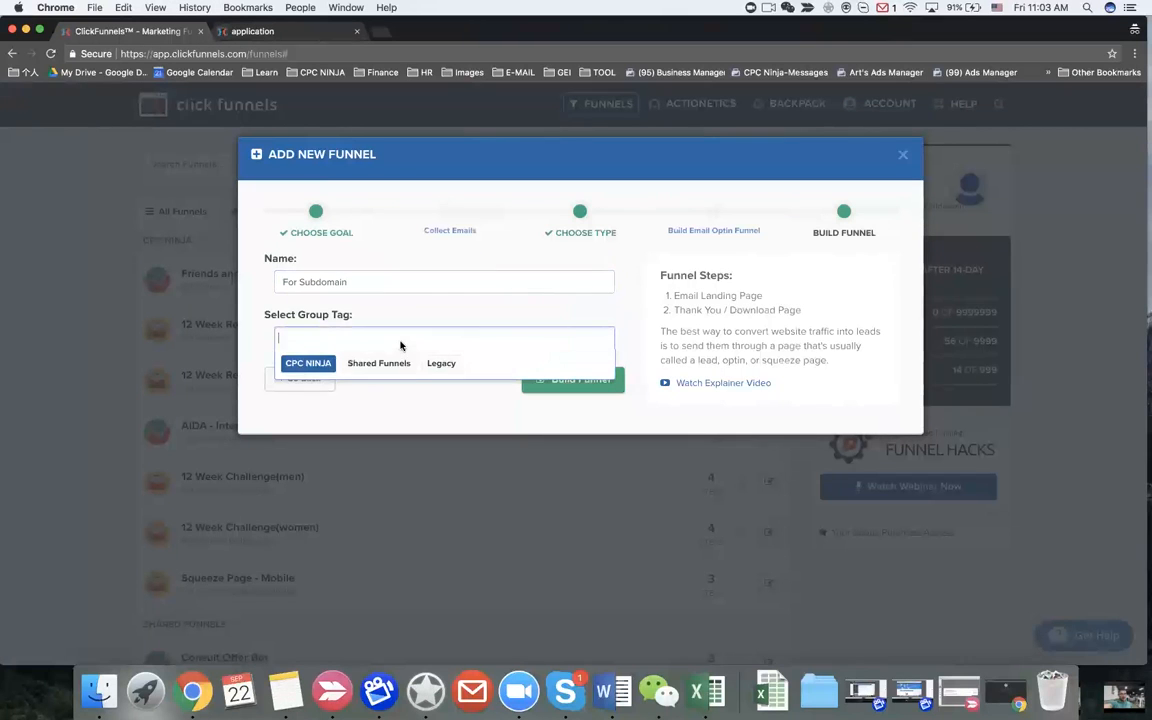
pyautogui.click(309, 362)
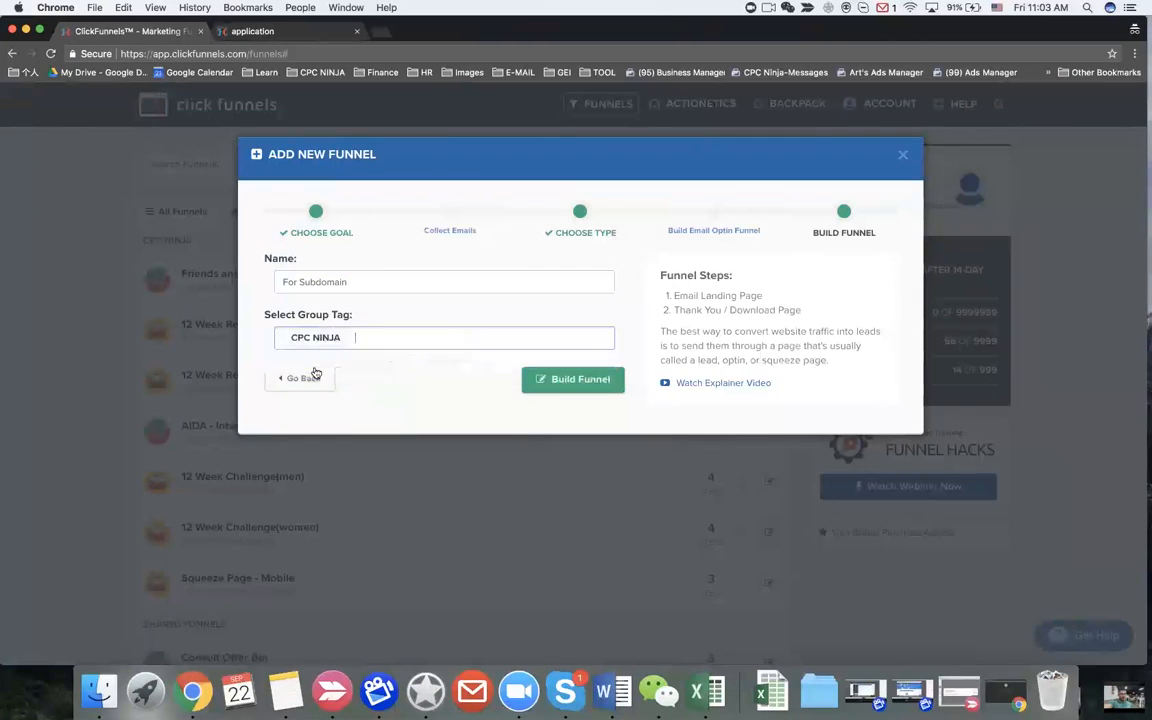
pyautogui.click(551, 385)
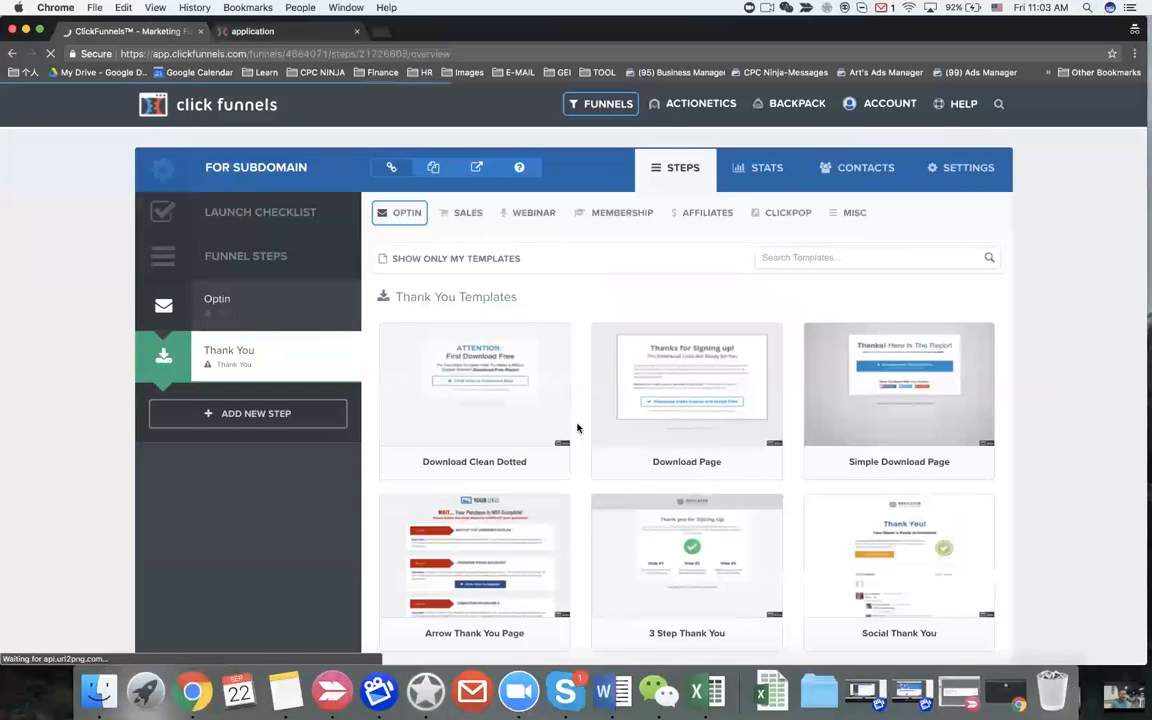
# Step: Apply the 'thank you page' template to the Thank You step
pyautogui.scroll(-10, 577, 428)
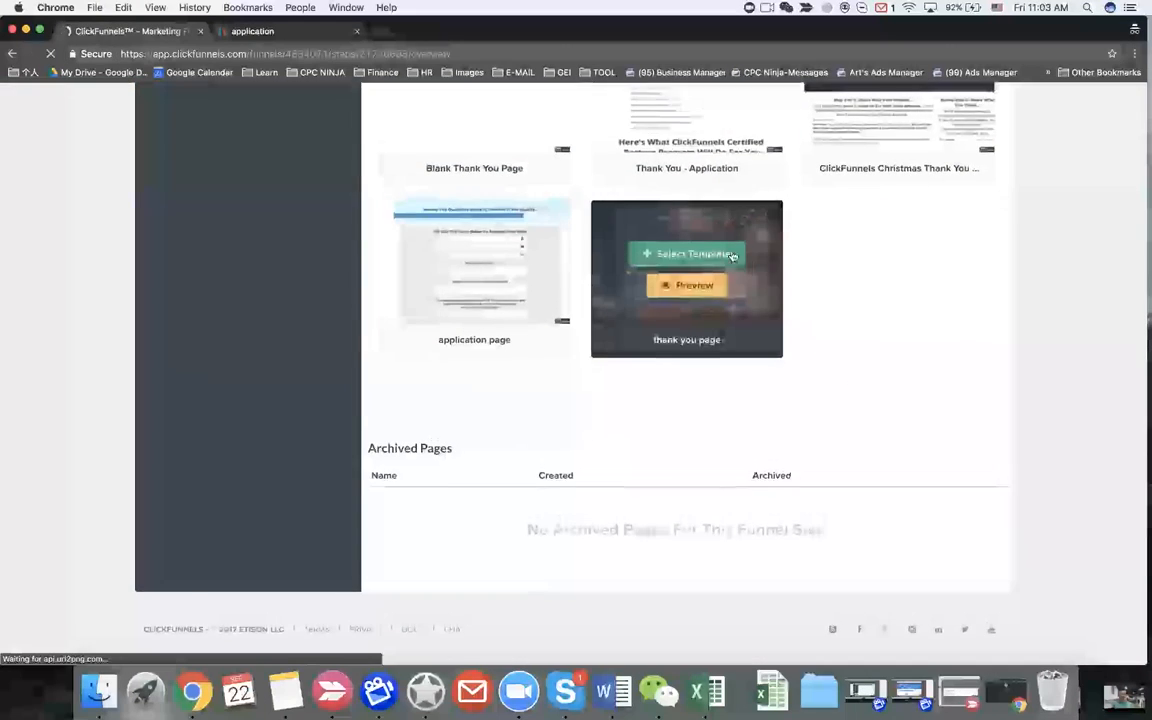
pyautogui.click(711, 256)
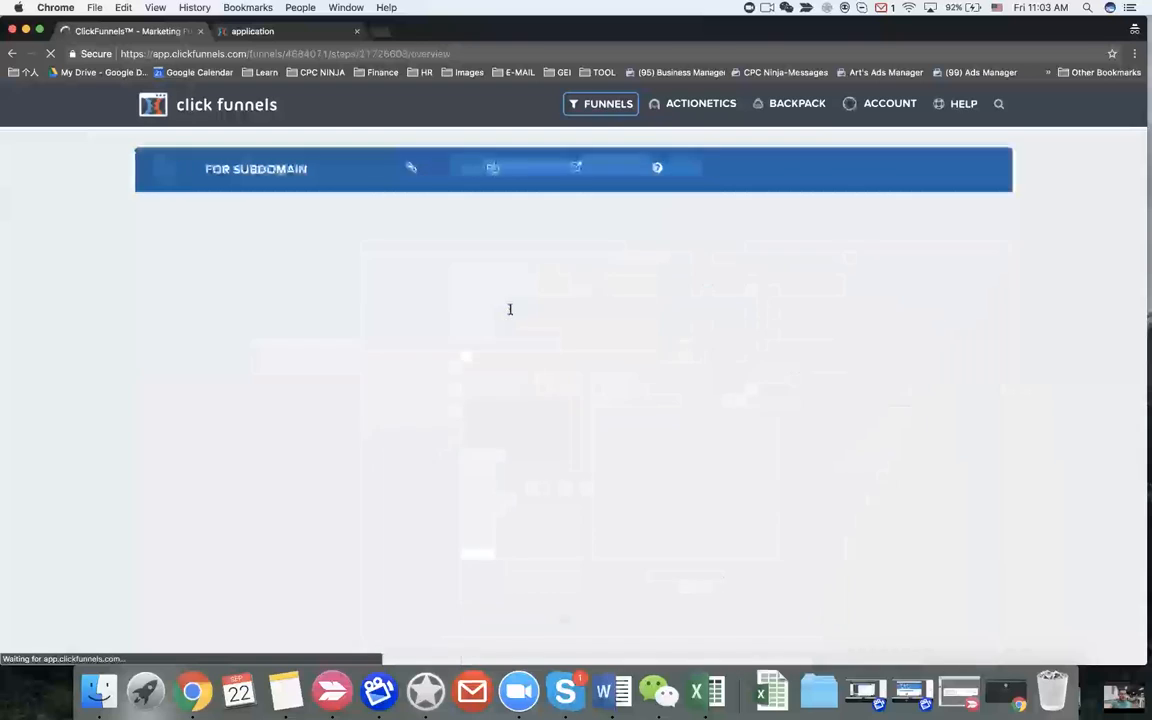
pyautogui.press('super+shift+n')
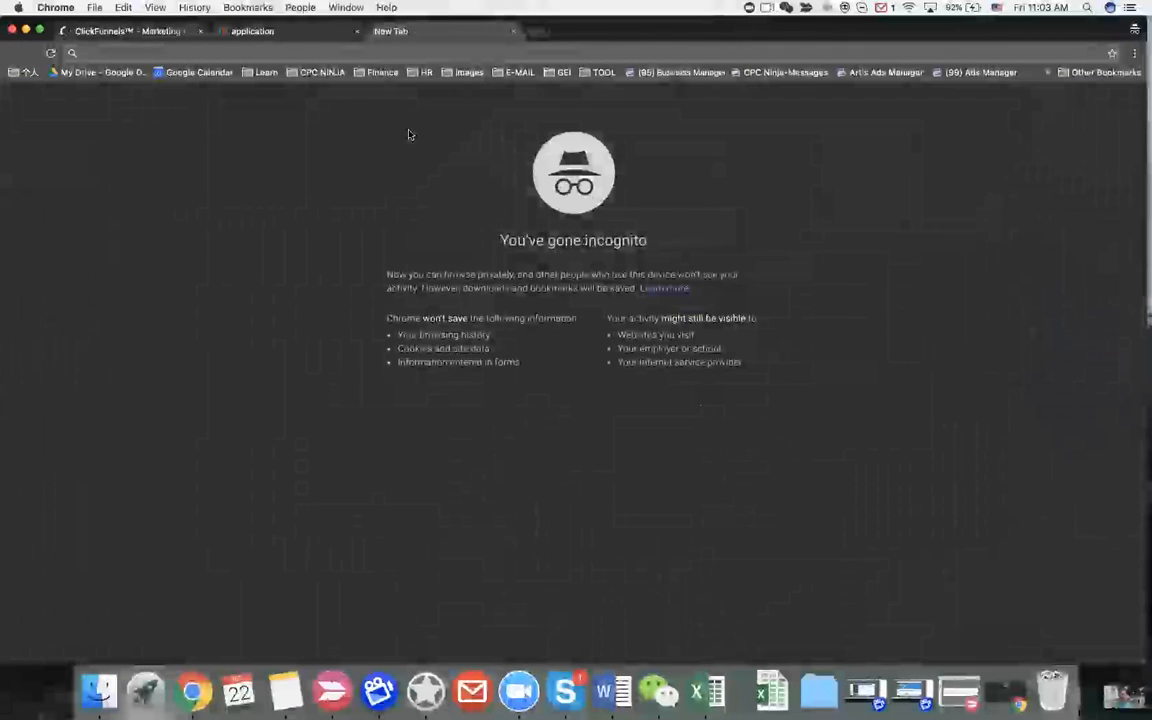
pyautogui.write('www.')
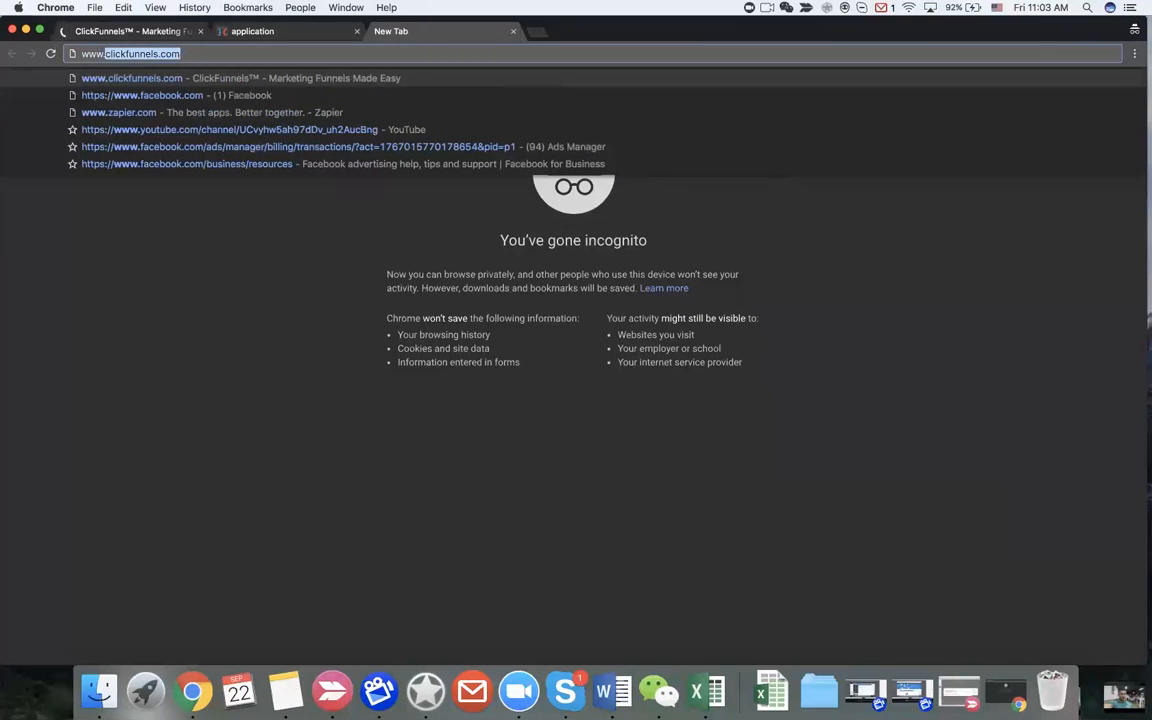
pyautogui.write('go.c')
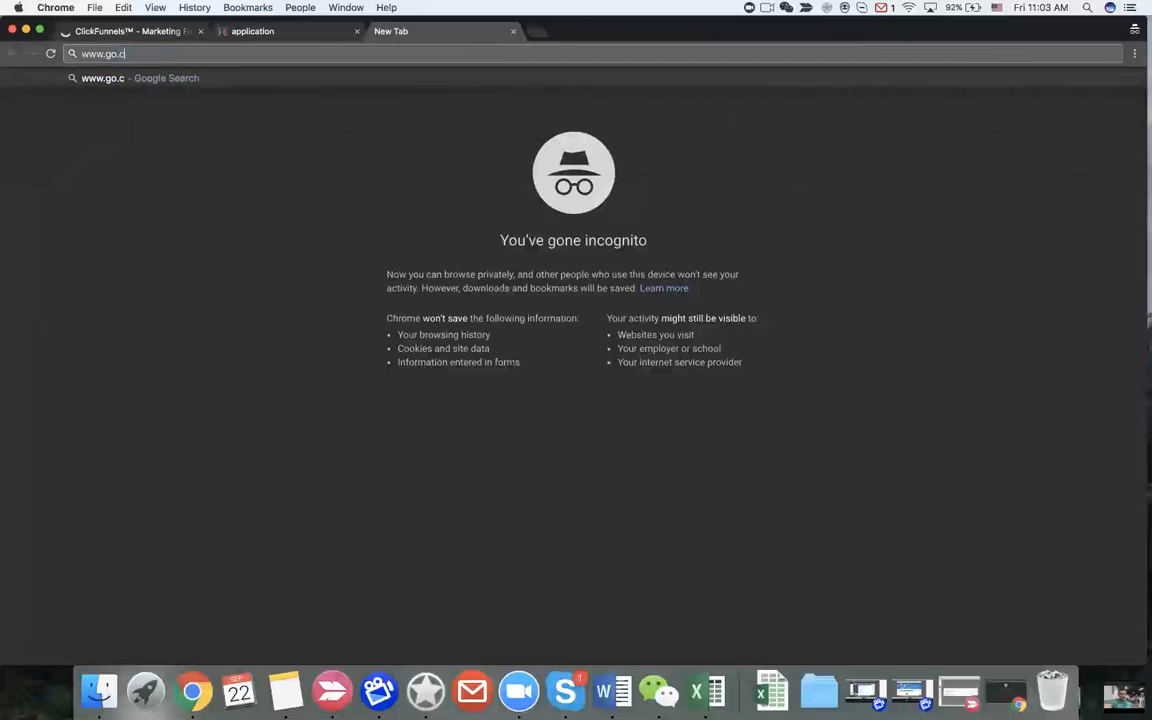
pyautogui.write('pcninja.com/4')
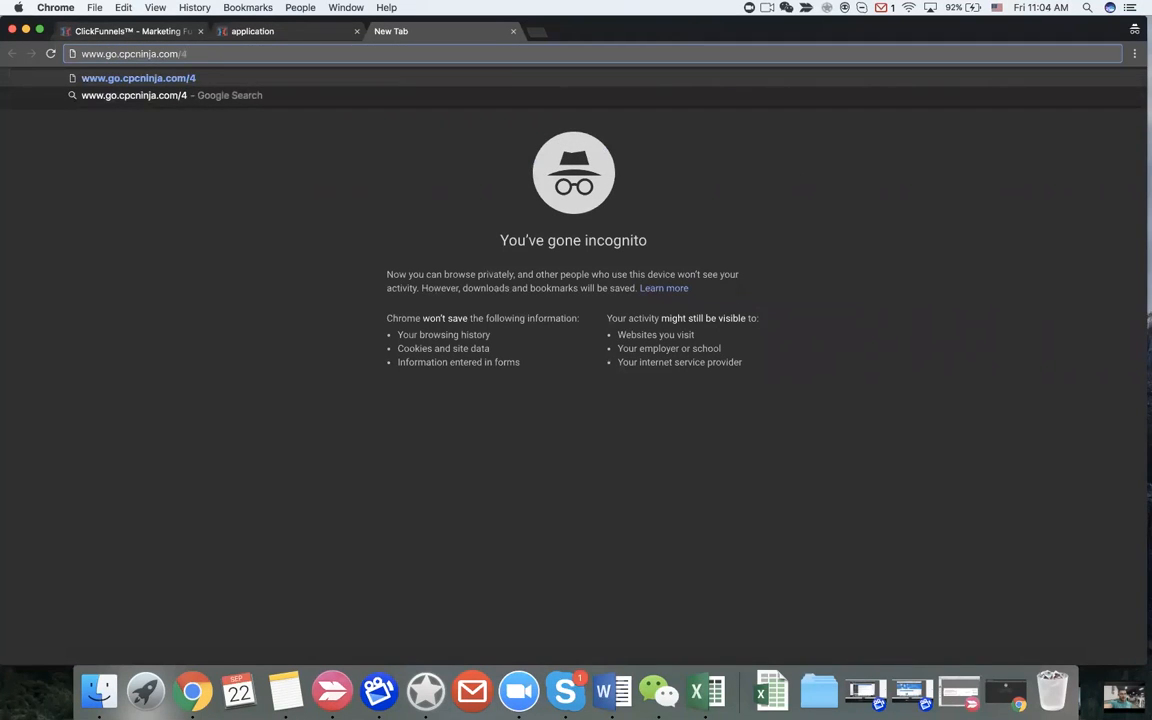
pyautogui.write('/')
pyautogui.press('Return')
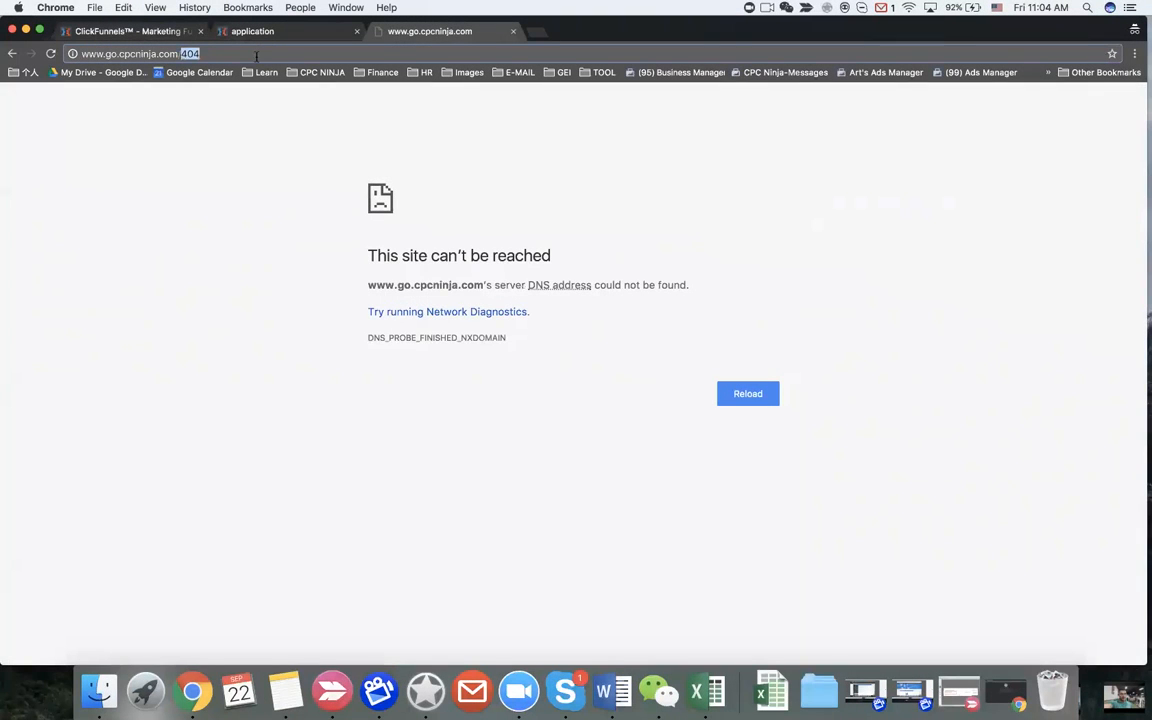
pyautogui.press('BackSpace')
pyautogui.press('Return')
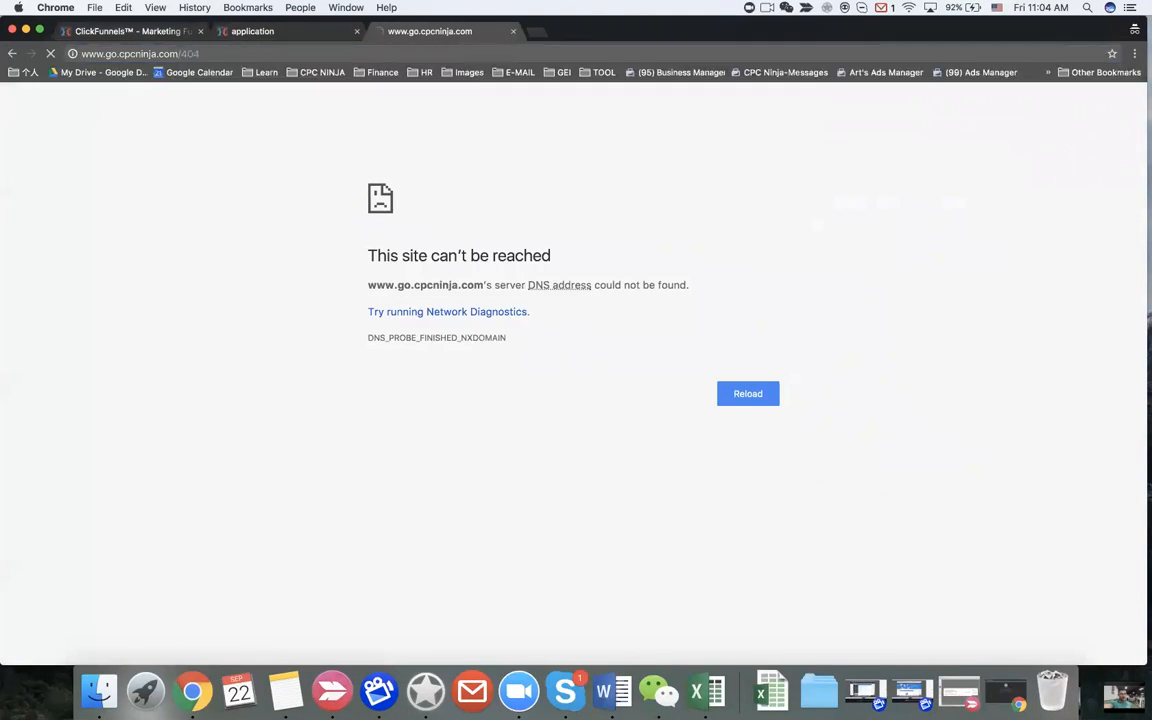
# Step: Load go.cpcninja.com/404 to test the site's error page
pyautogui.click(215, 54)
pyautogui.click(215, 54)
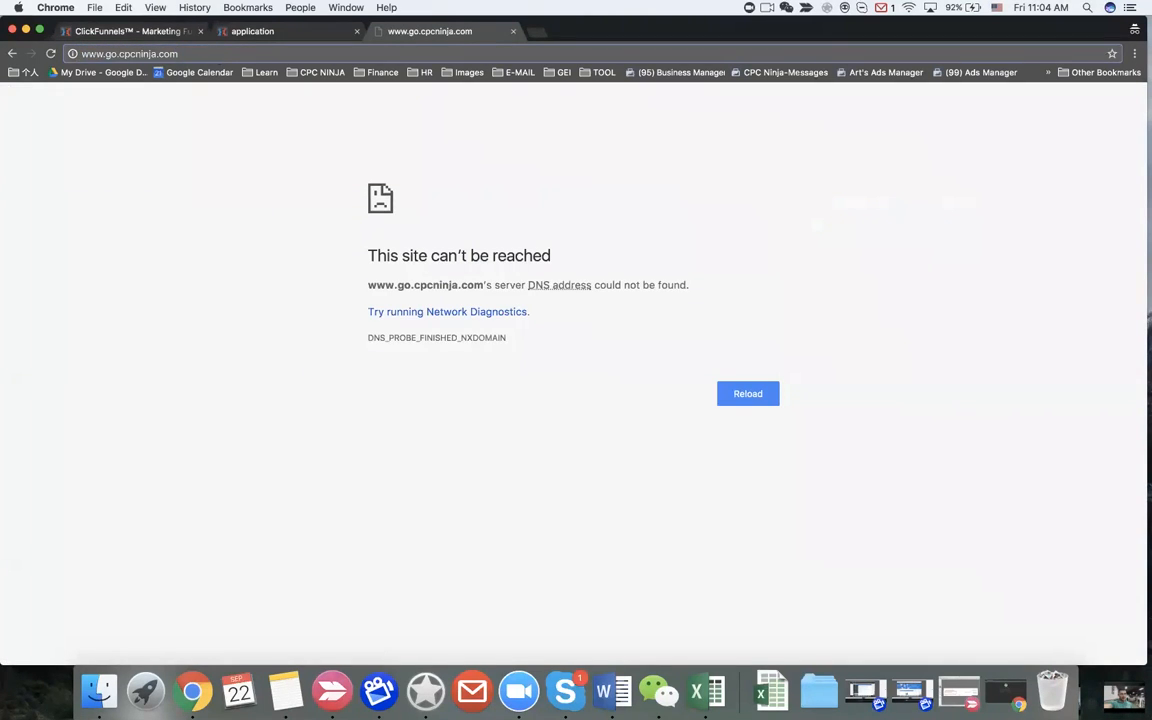
pyautogui.write('/')
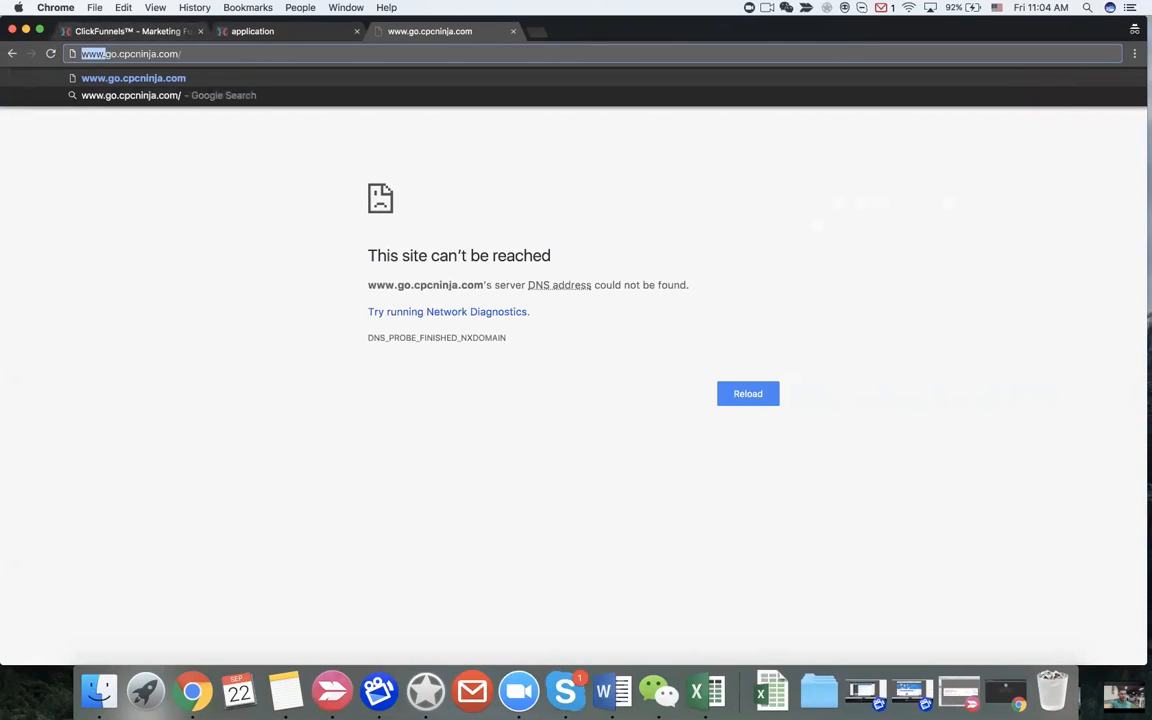
pyautogui.press('BackSpace')
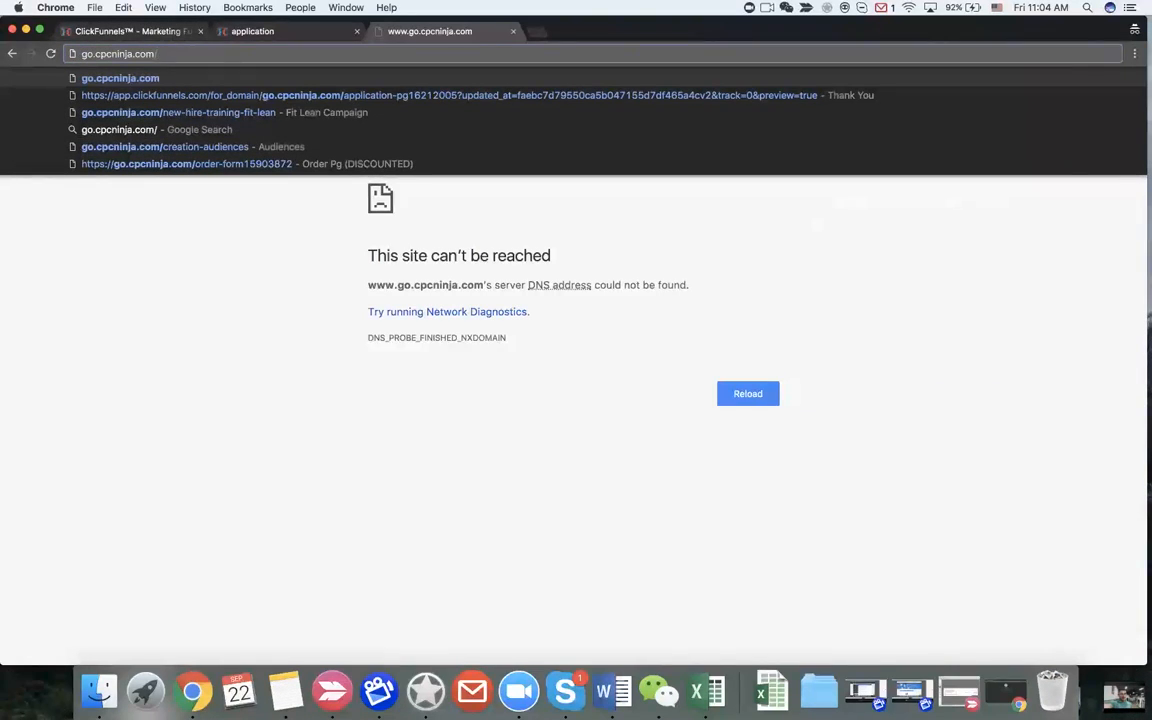
pyautogui.write('404')
pyautogui.press('Return')
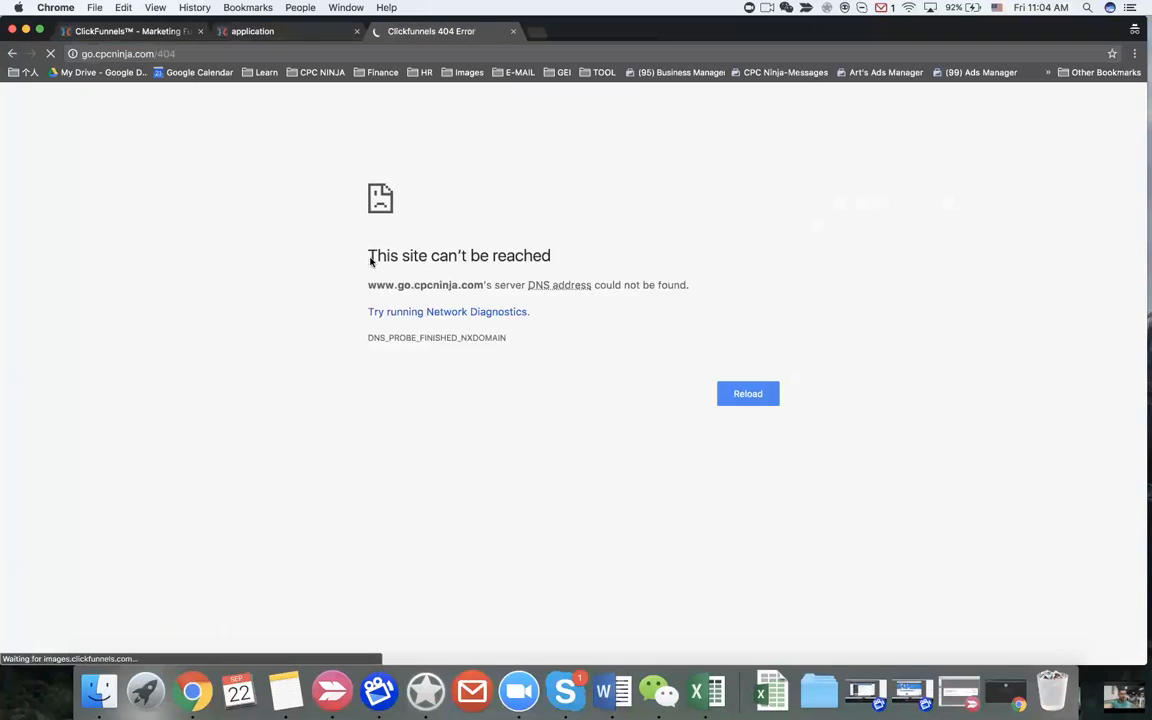
# Step: Reload go.cpcninja.com without the /404 path
pyautogui.click(167, 54)
pyautogui.click(164, 55)
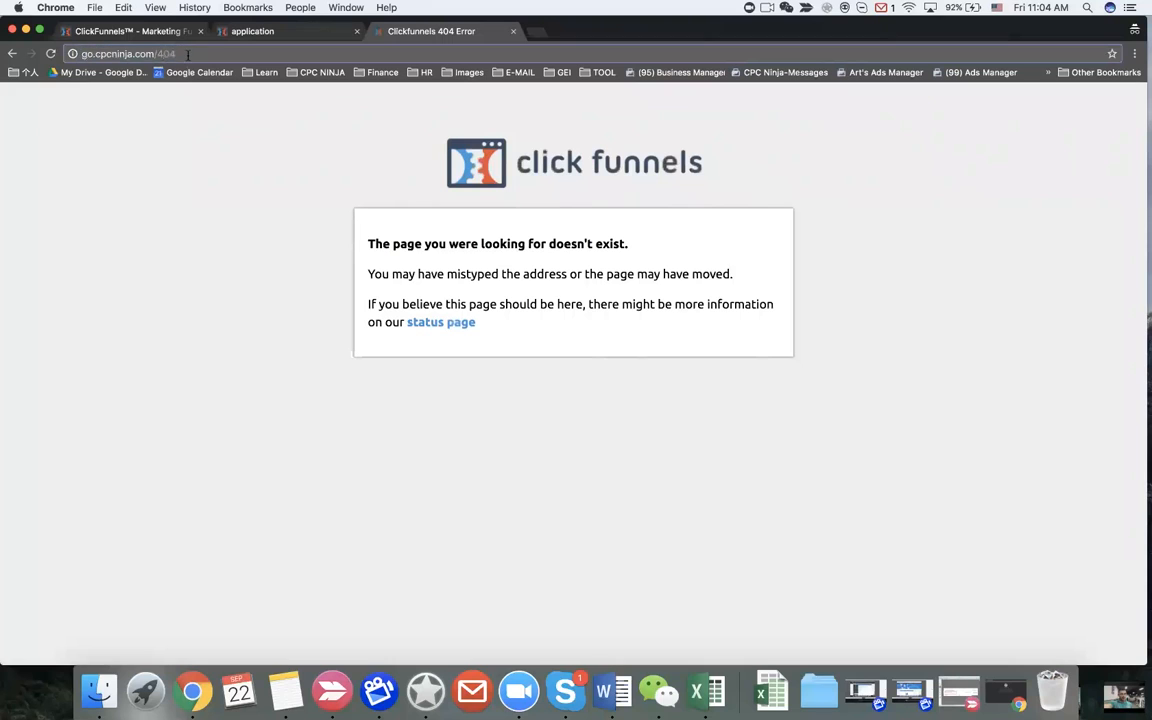
pyautogui.press('BackSpace')
pyautogui.press('BackSpace')
pyautogui.press('BackSpace')
pyautogui.press('Return')
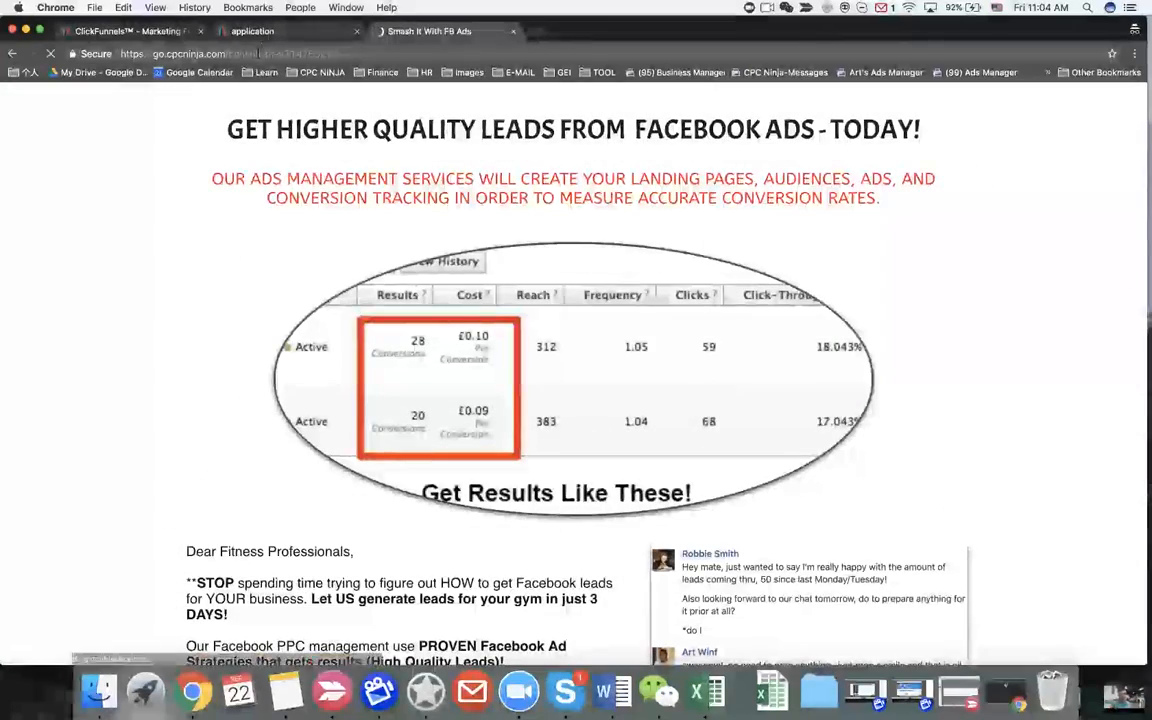
# Step: Close the FB Ads tab and load clickfunnels.com in a new tab on the other desktop
pyautogui.click(514, 32)
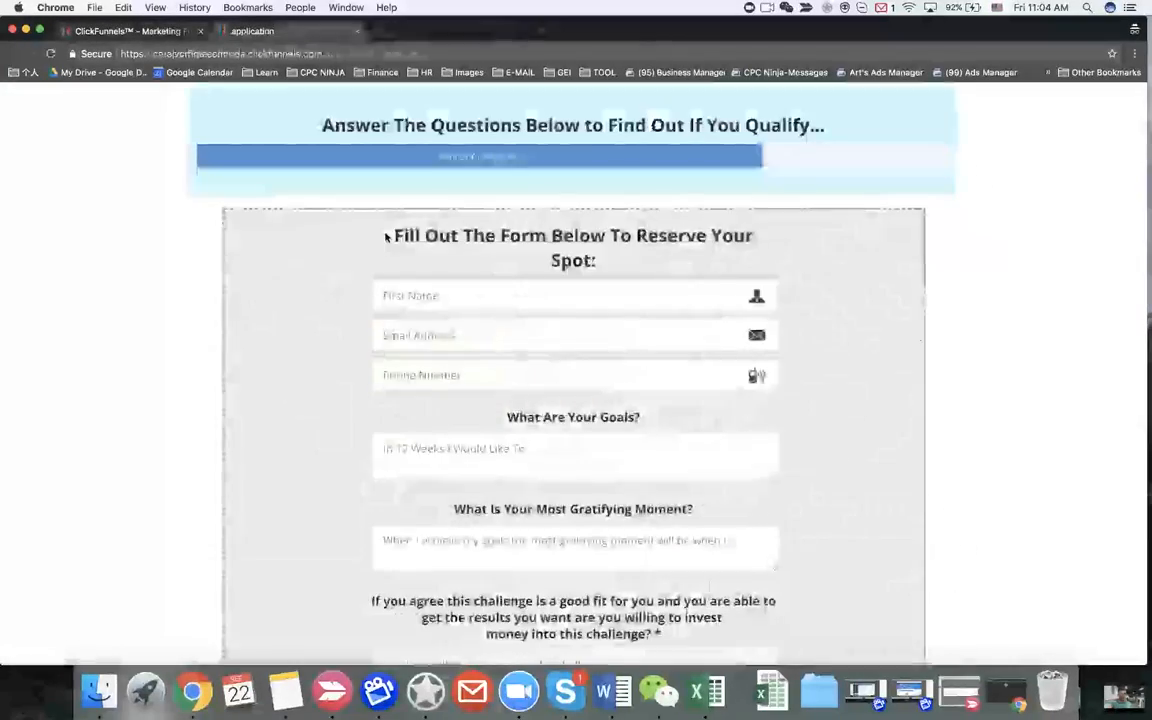
pyautogui.hotkey('ctrl', 'Left')
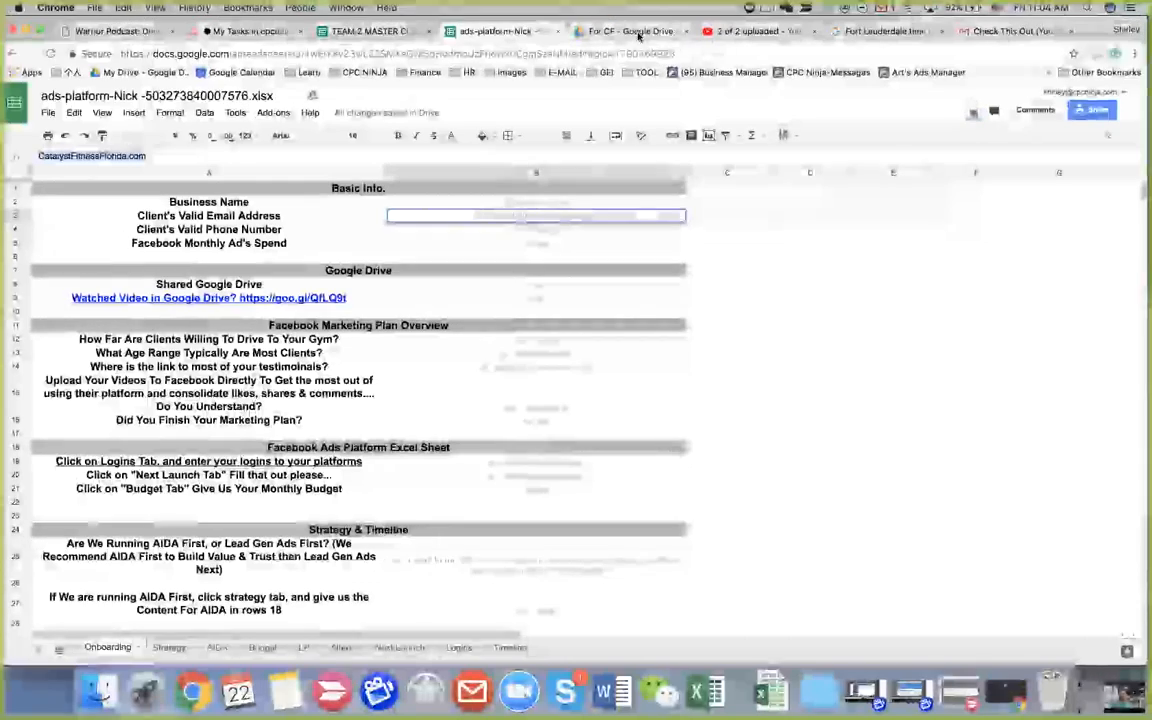
pyautogui.click(1100, 37)
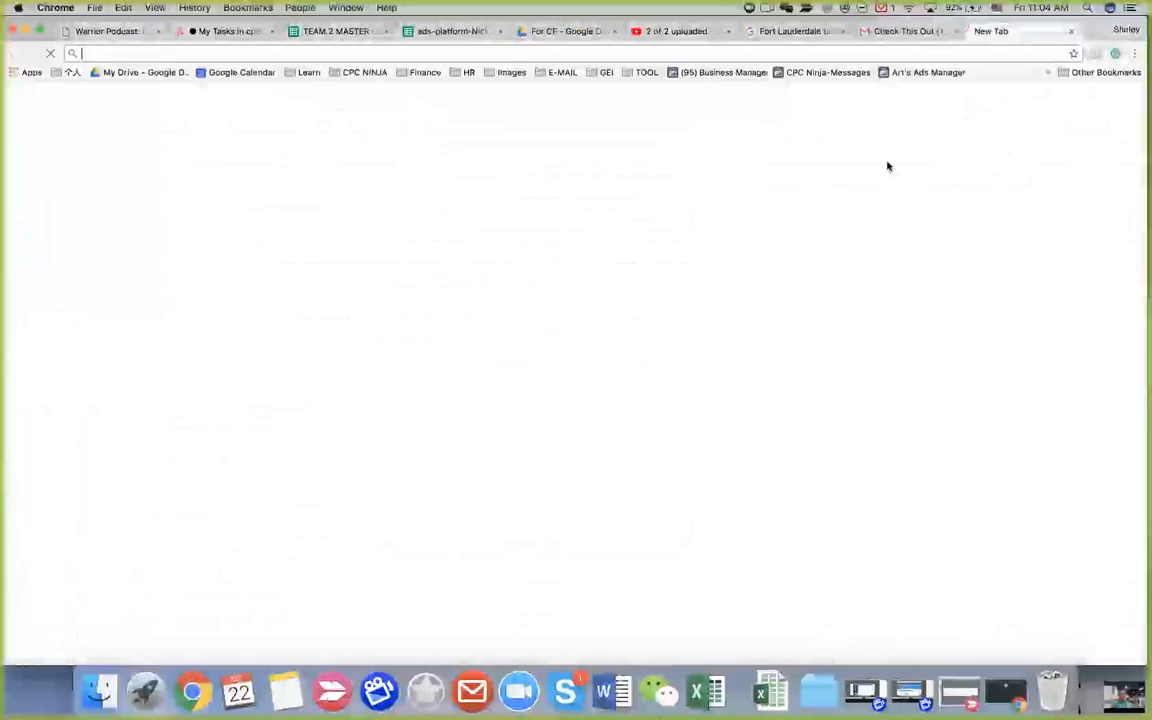
pyautogui.write('www.')
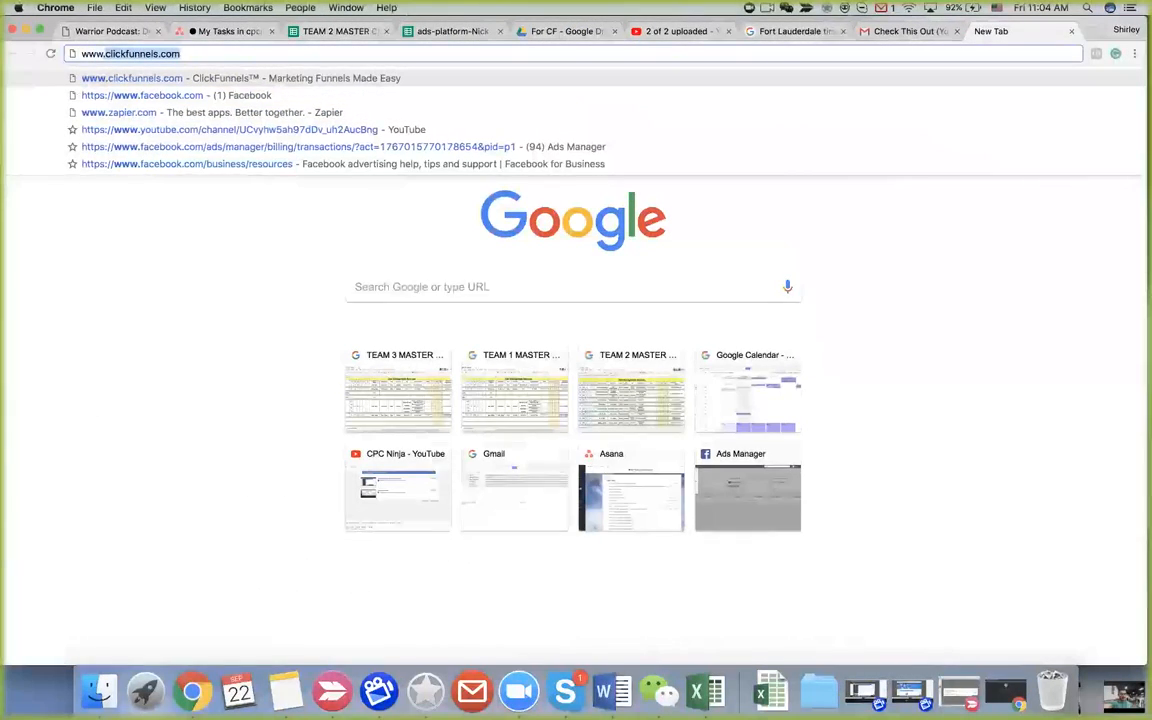
pyautogui.press('Return')
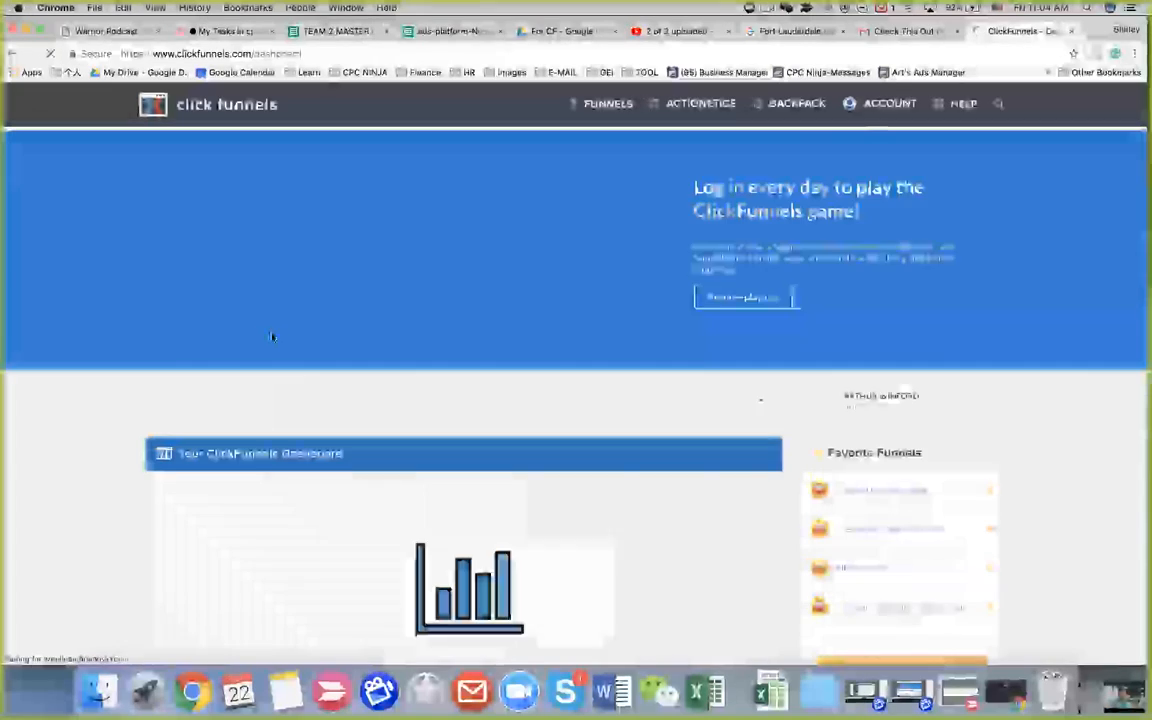
pyautogui.moveTo(614, 101)
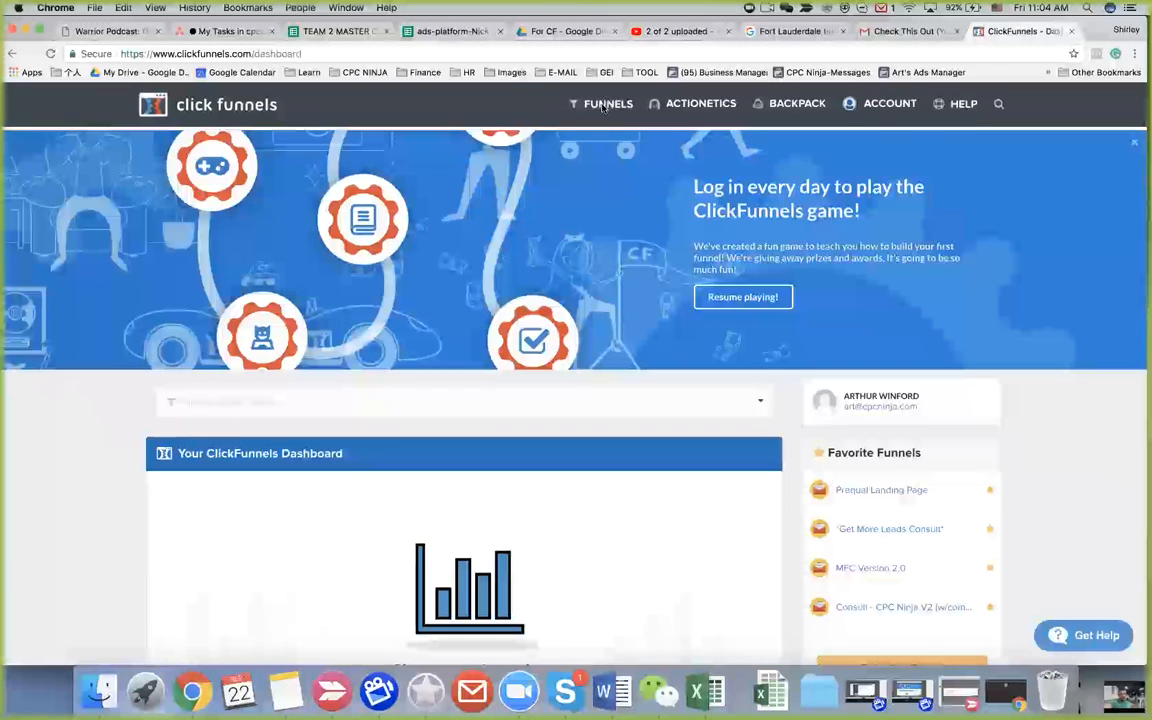
# Step: Open the 404 Redirect funnel from the full funnels list
pyautogui.click(600, 125)
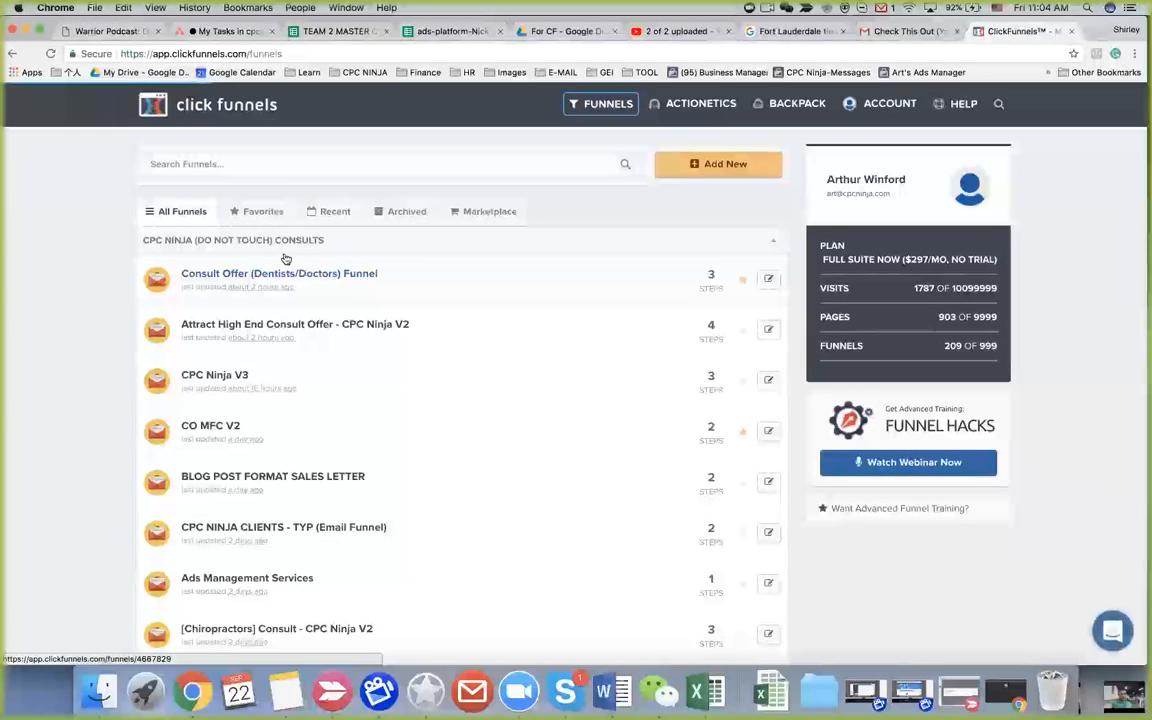
pyautogui.click(278, 241)
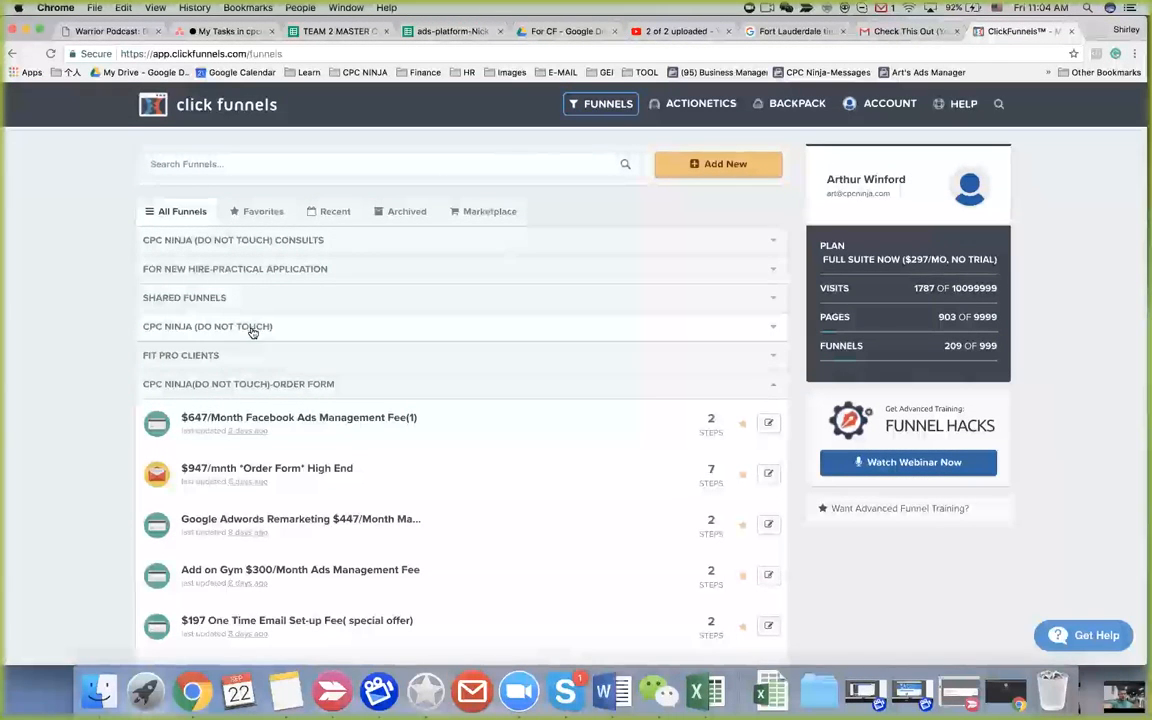
pyautogui.click(244, 385)
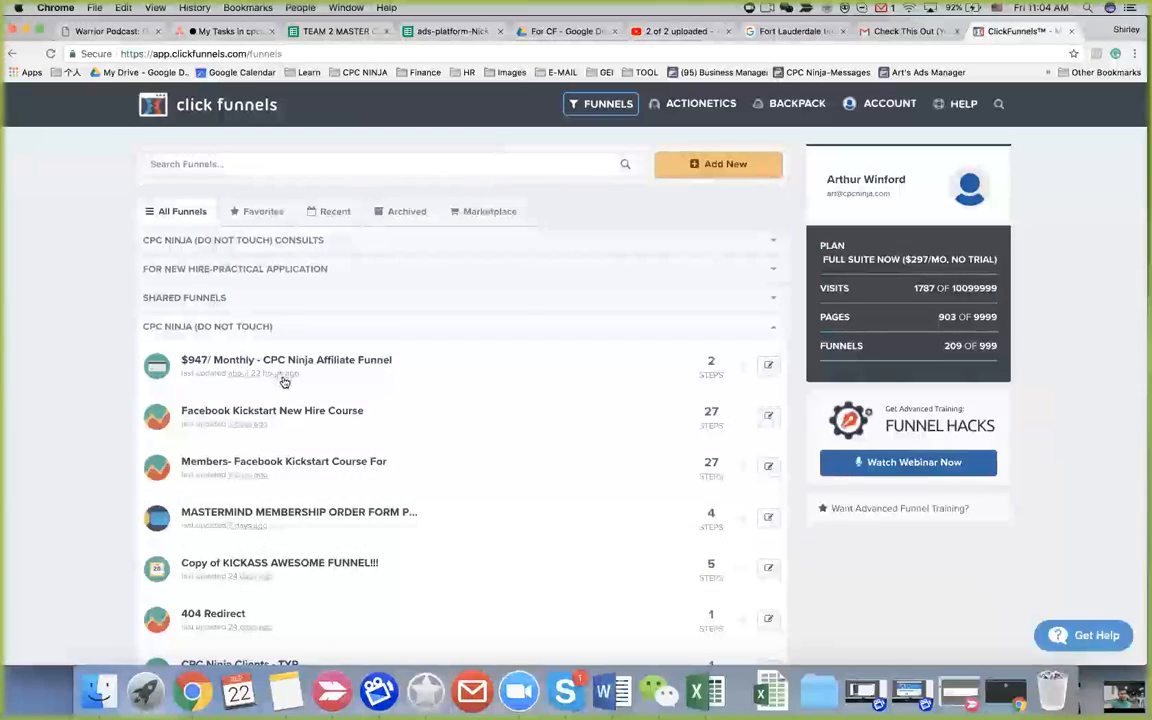
pyautogui.scroll(-5, 280, 374)
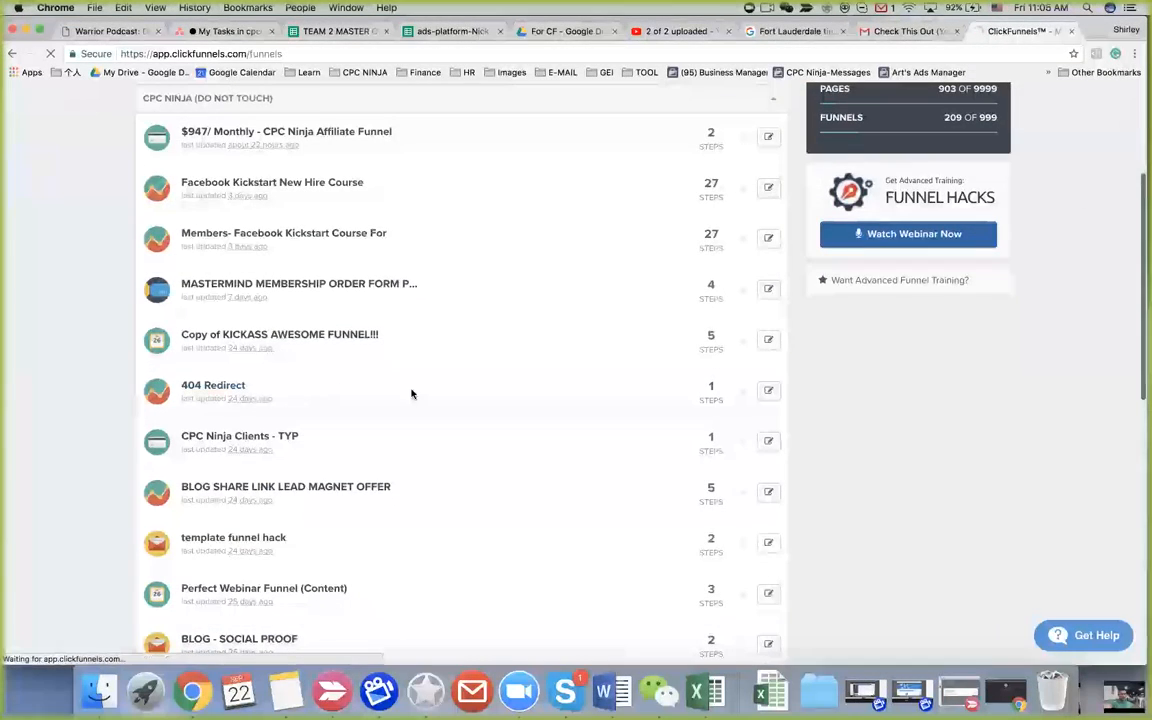
pyautogui.click(411, 394)
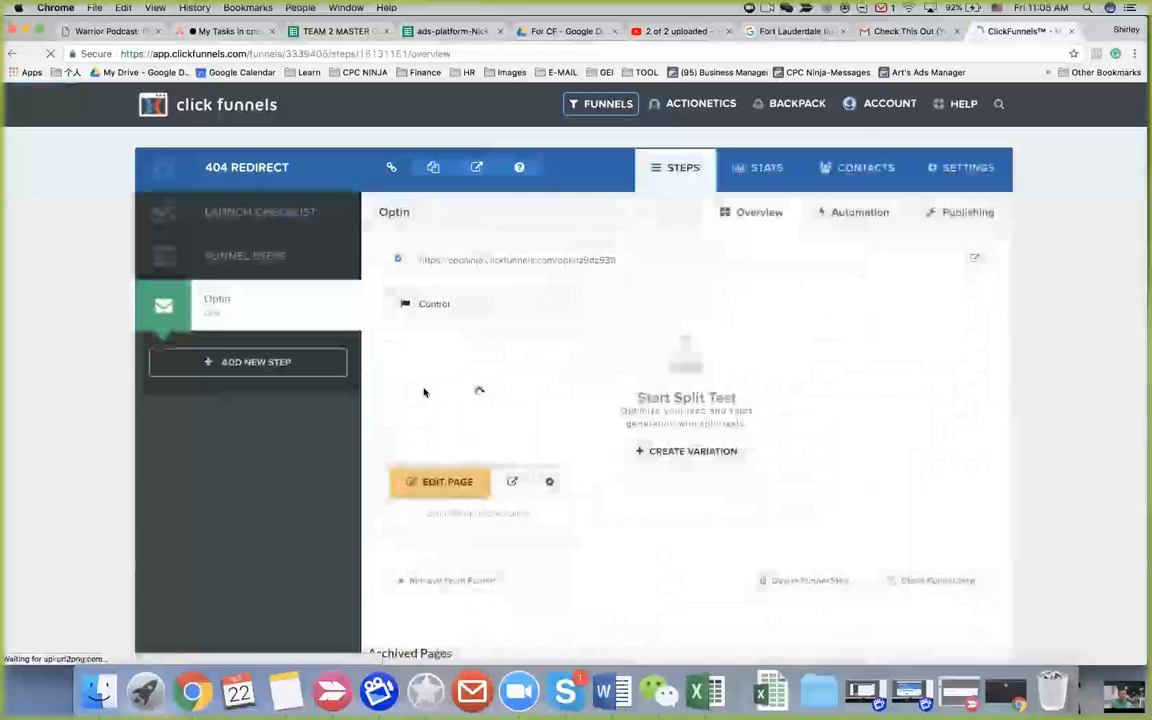
# Step: Preview the 404 funnel's page and copy its 'Oh Snap!!!' heading
pyautogui.click(510, 485)
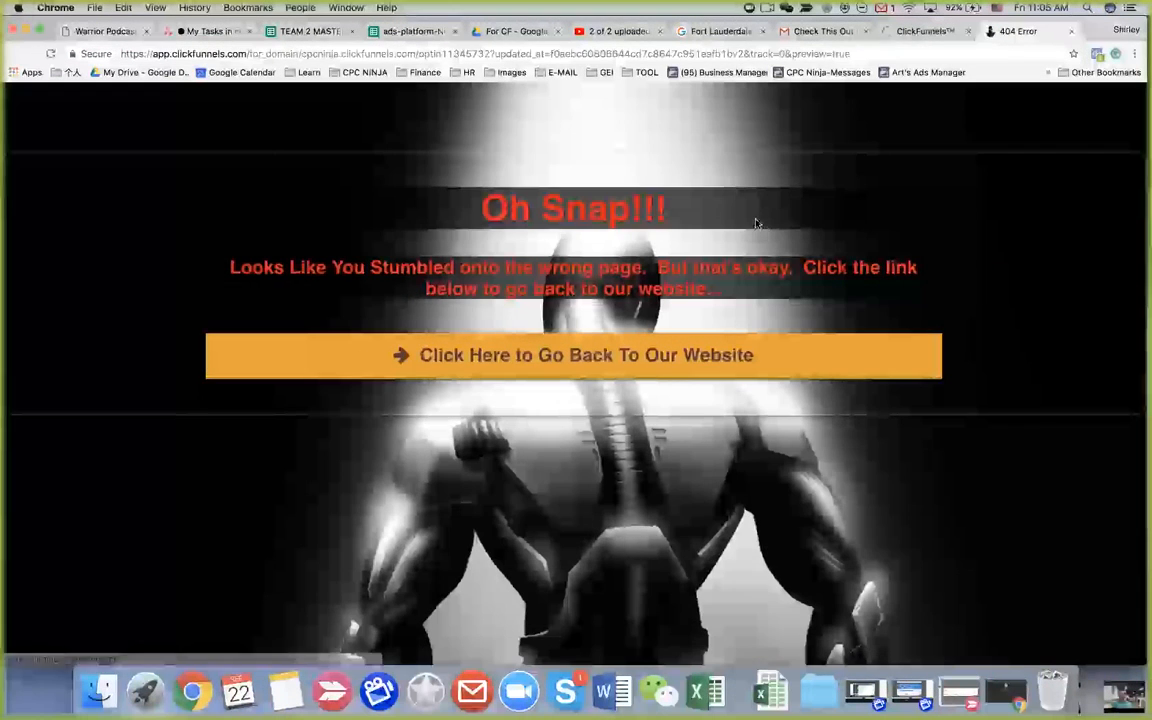
pyautogui.moveTo(474, 211); pyautogui.dragTo(682, 217)
pyautogui.hotkey('ctrl', 'c')
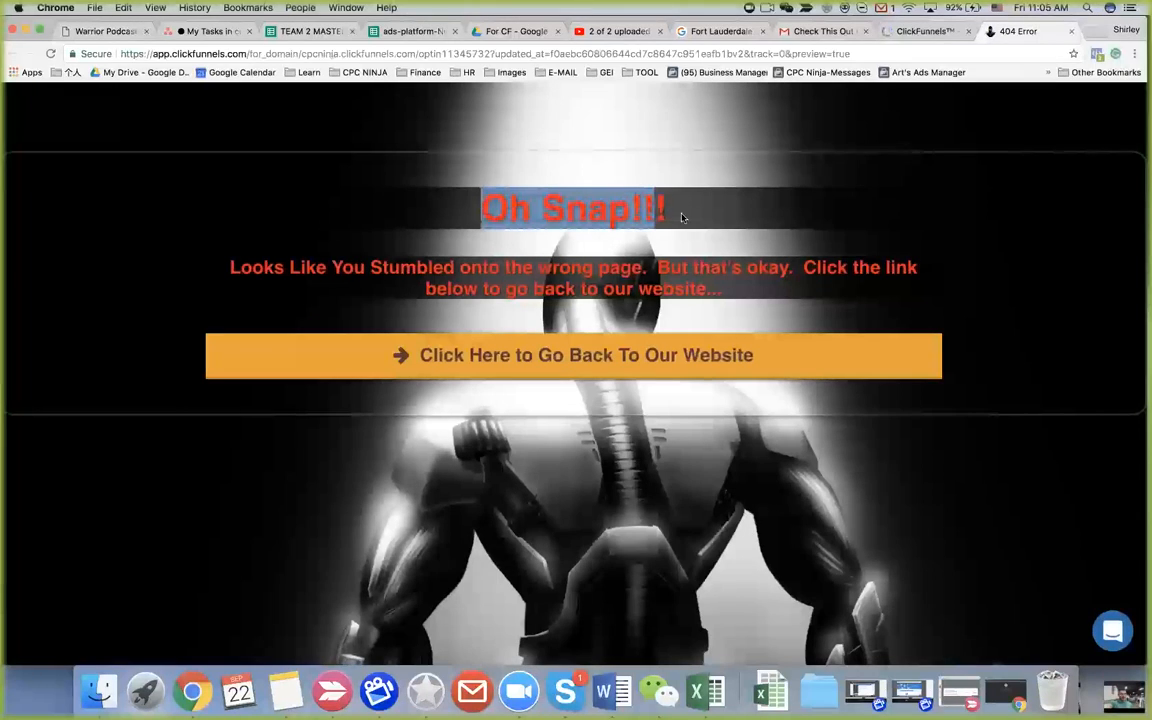
pyautogui.hotkey('ctrl', 'Right')
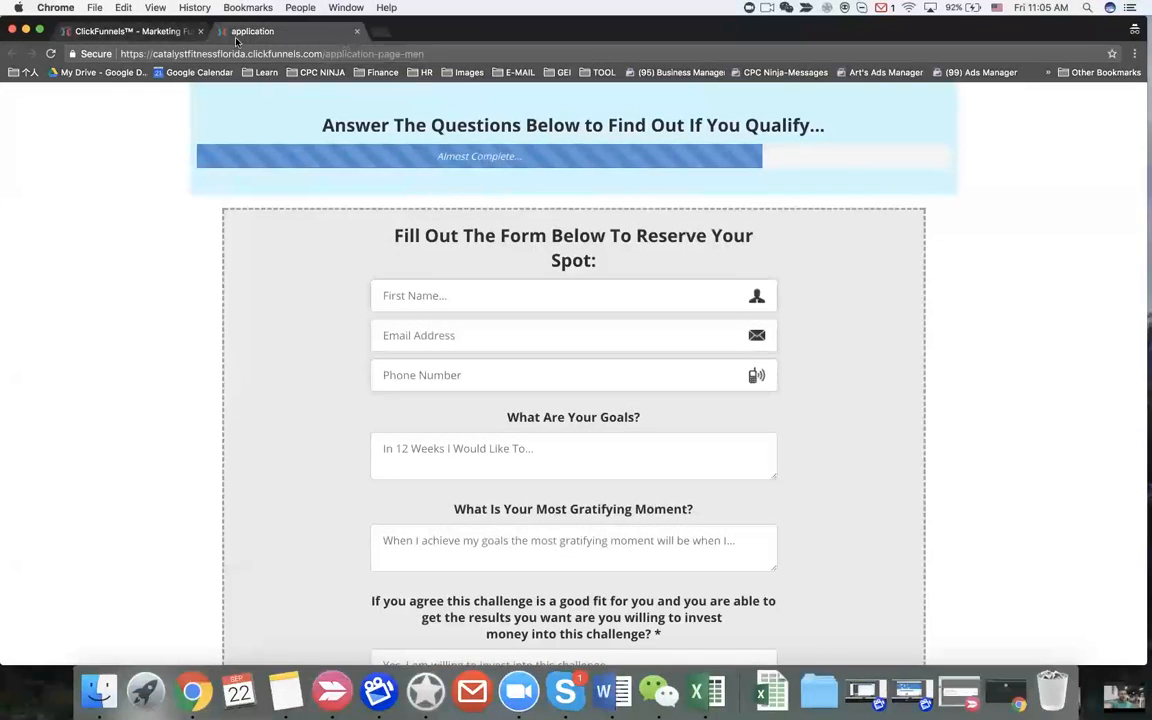
# Step: Close the application tab, replace the Thank You headline with 'Oh Snap!!!' and duplicate it
pyautogui.click(155, 35)
pyautogui.click(340, 31)
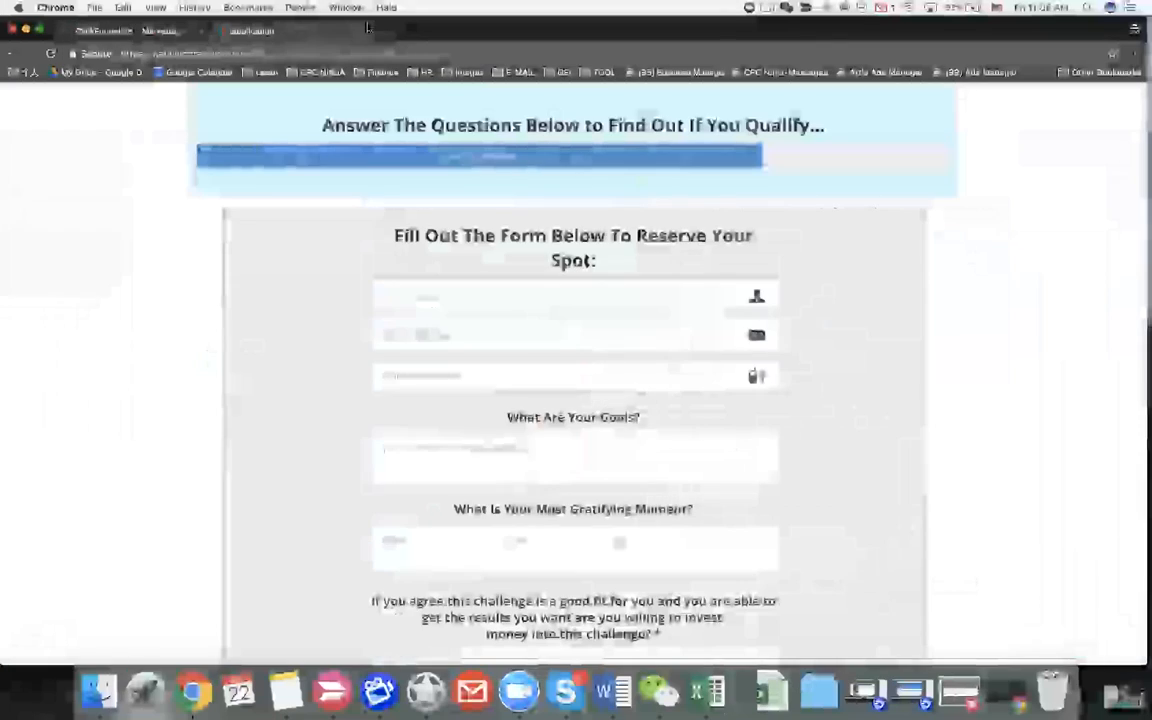
pyautogui.click(358, 31)
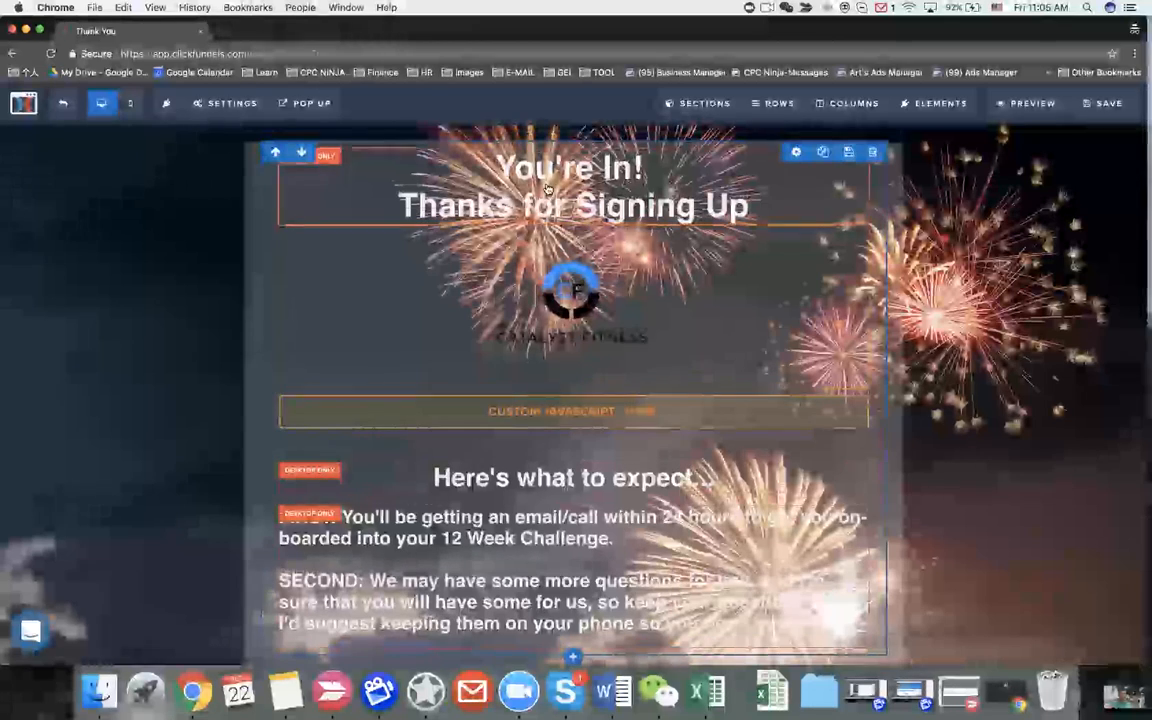
pyautogui.doubleClick(538, 165)
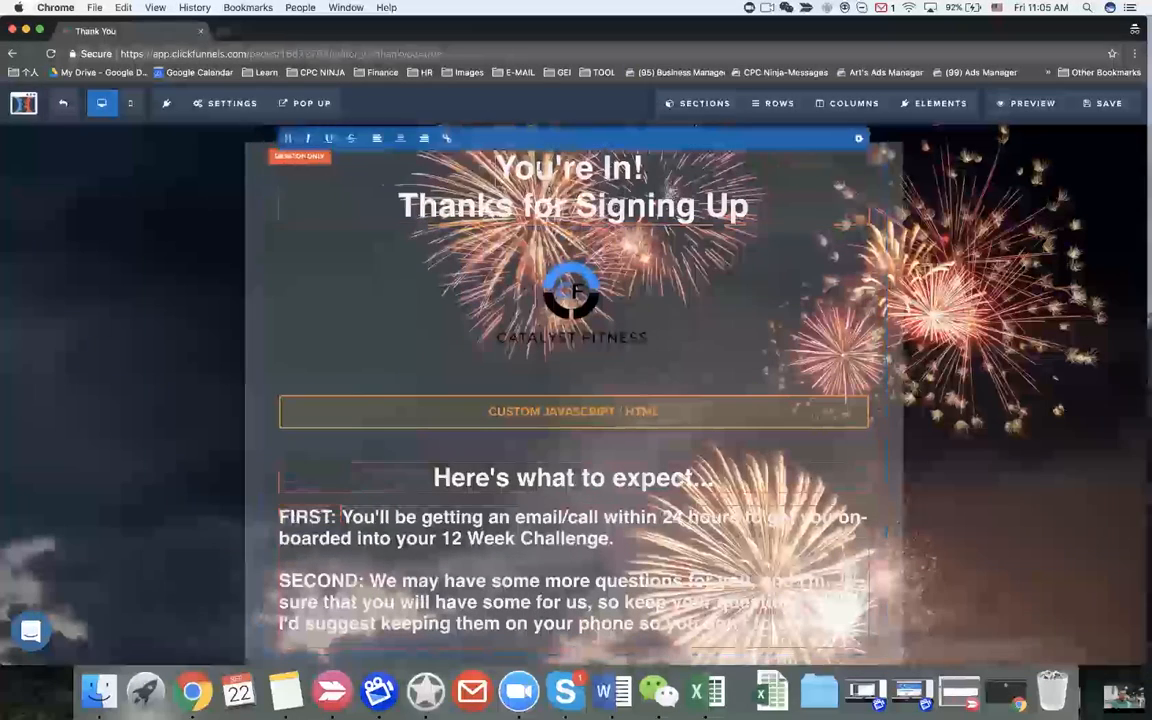
pyautogui.tripleClick(538, 165)
pyautogui.click(497, 164)
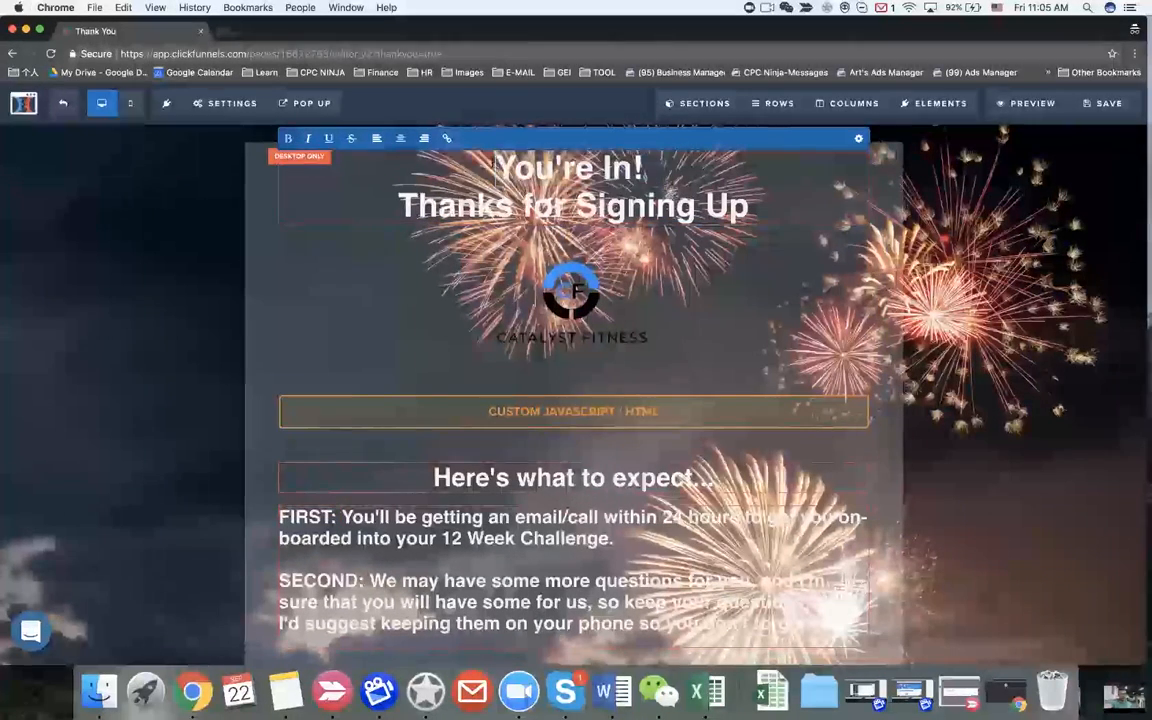
pyautogui.moveTo(497, 164); pyautogui.dragTo(796, 214)
pyautogui.hotkey('ctrl', 'v')
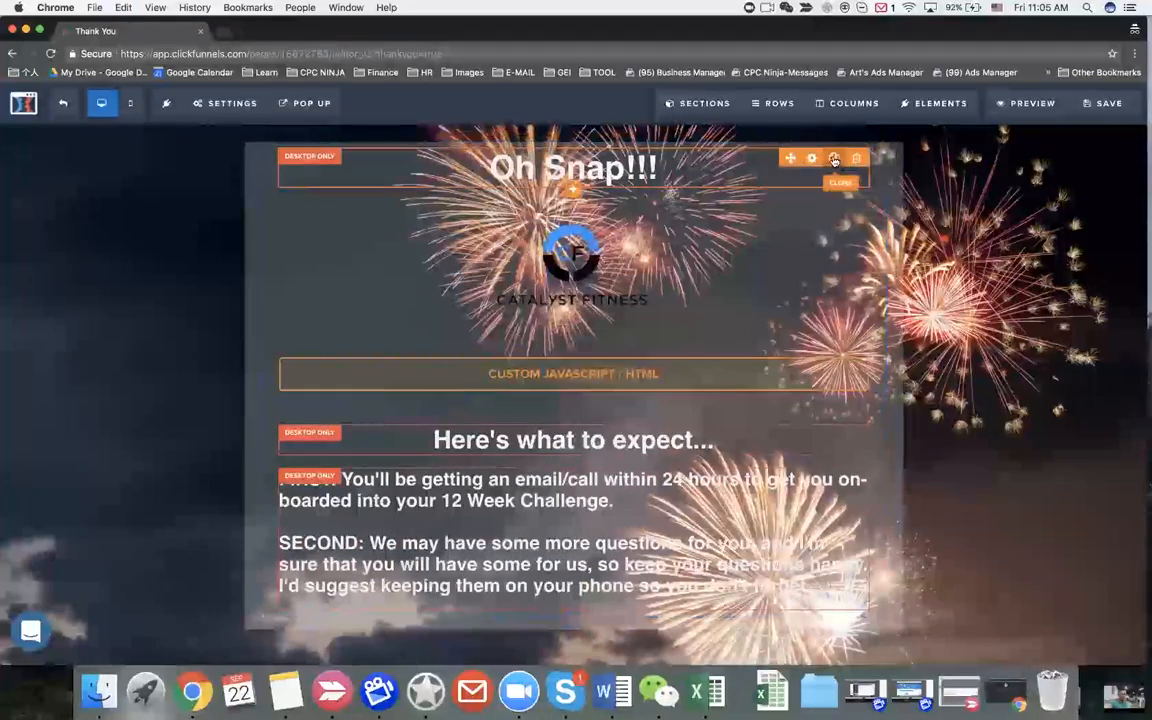
pyautogui.click(834, 160)
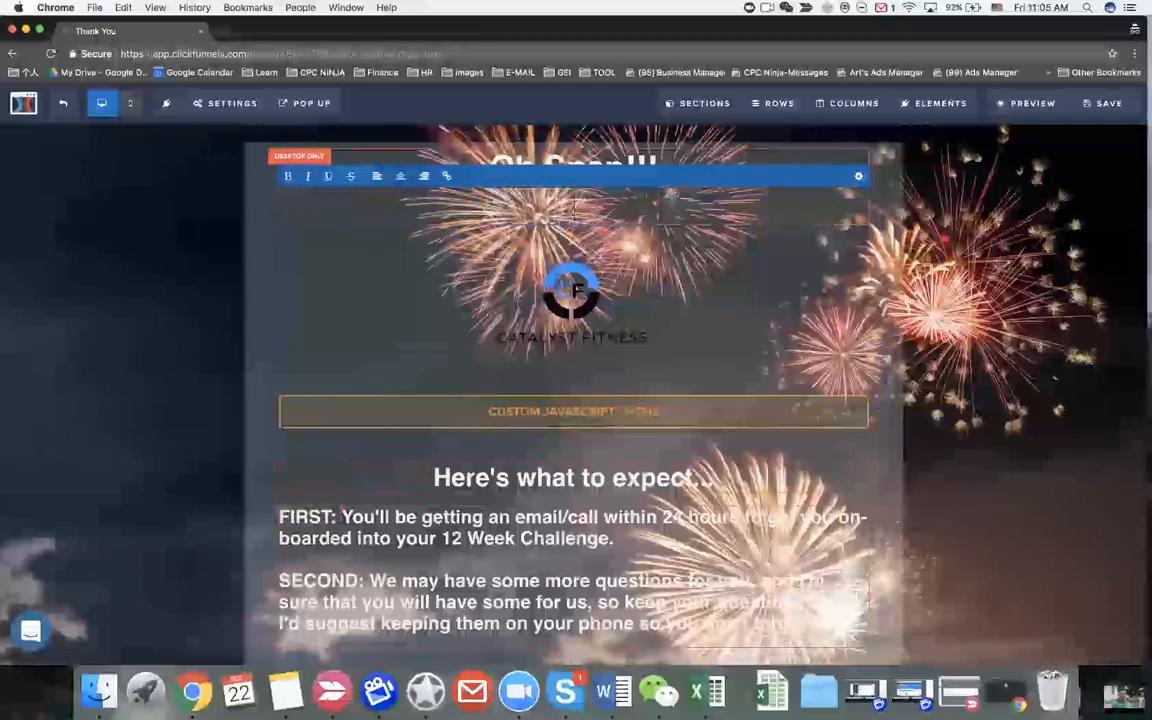
# Step: Paste the 404 page's wrong-page apology line into the duplicate and set its font size to 20
pyautogui.hotkey('ctrl', 'Left')
pyautogui.tripleClick(517, 290)
pyautogui.hotkey('ctrl', 'c')
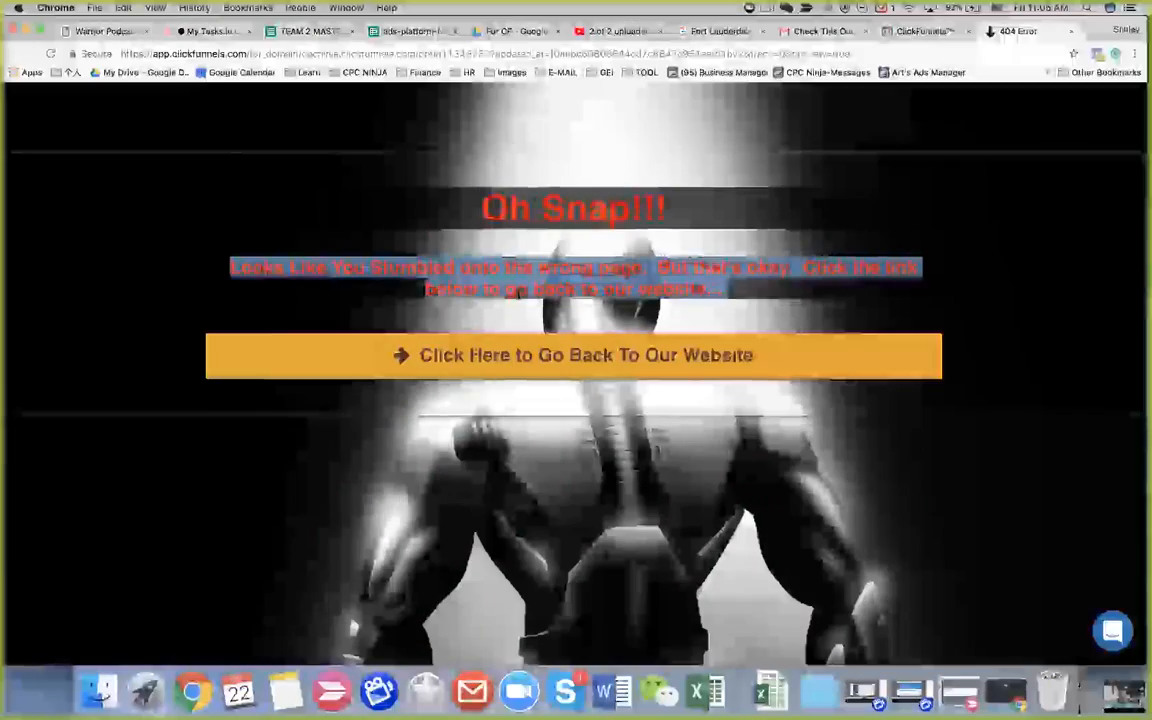
pyautogui.hotkey('ctrl', 'Right')
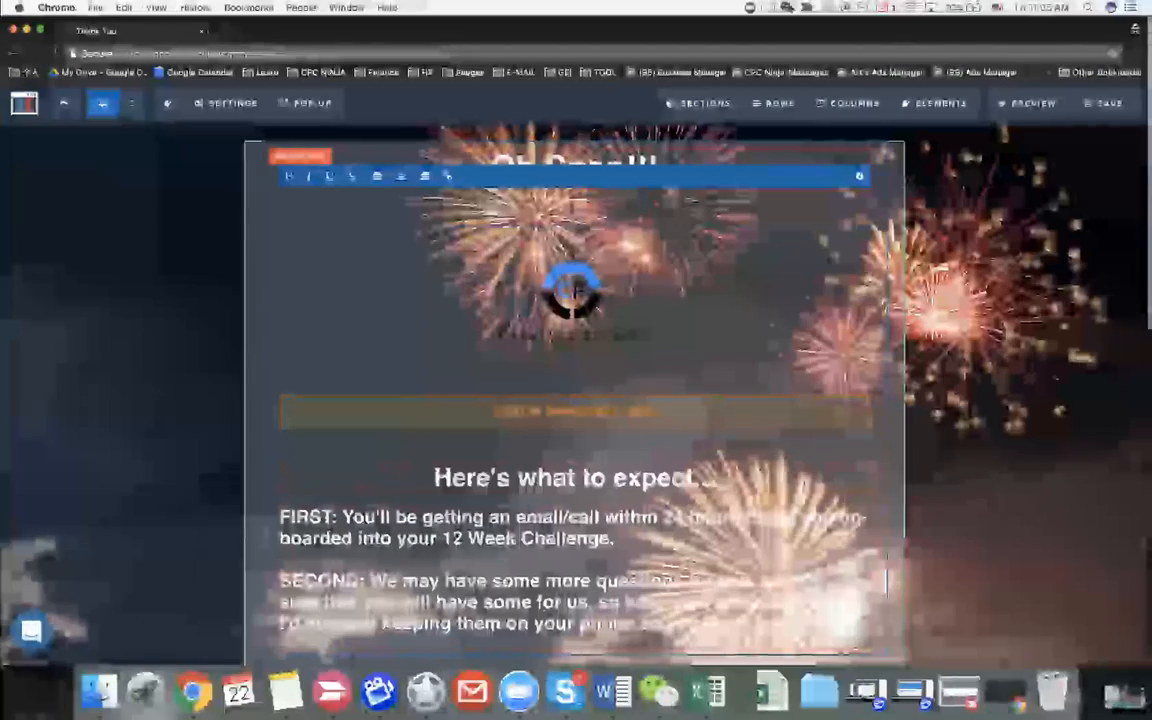
pyautogui.hotkey('ctrl', 'v')
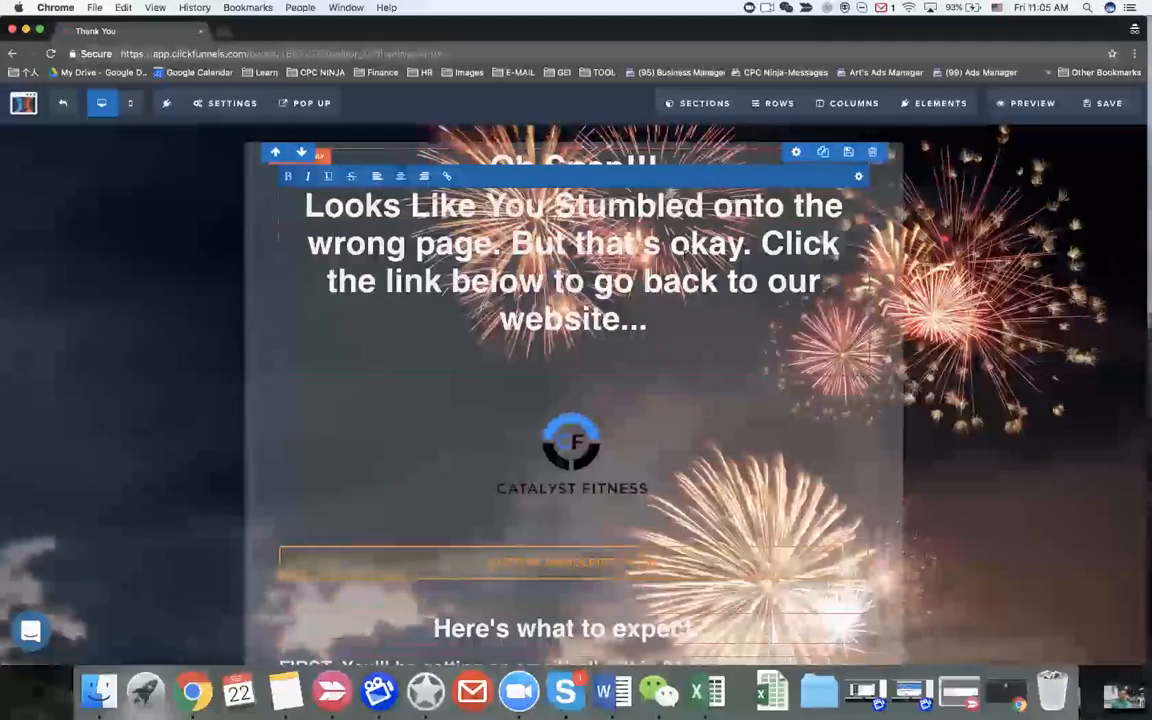
pyautogui.press('BackSpace')
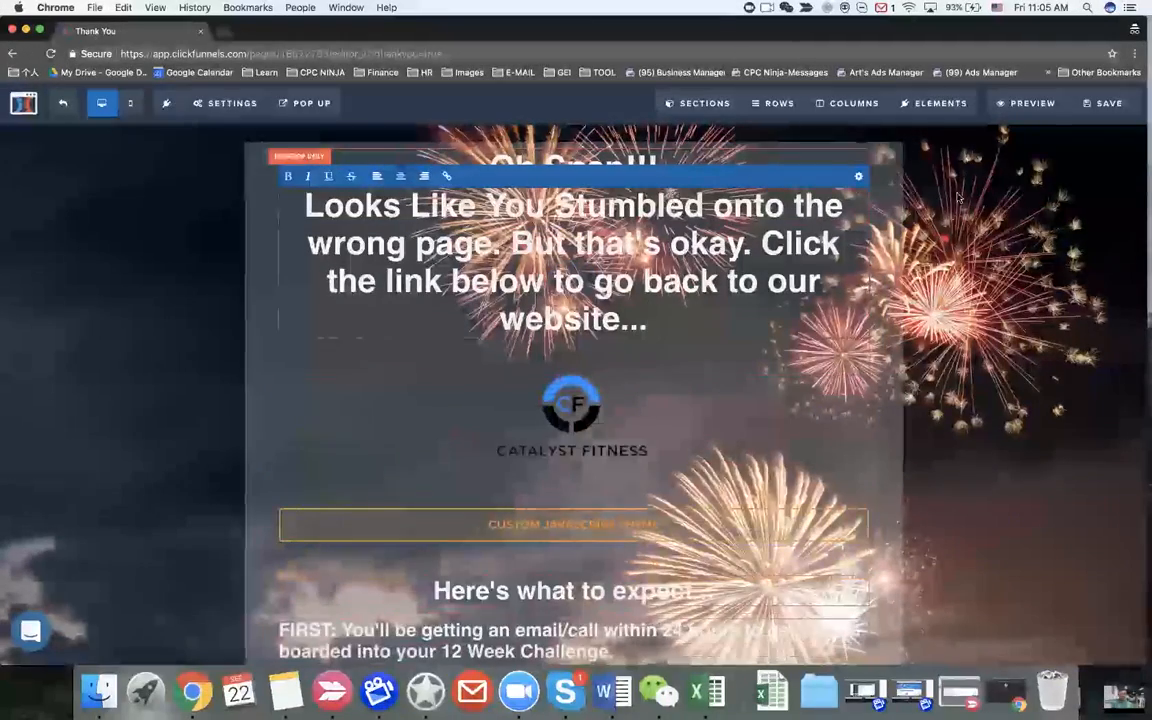
pyautogui.click(858, 176)
pyautogui.moveTo(1056, 276); pyautogui.dragTo(1027, 280)
pyautogui.click(663, 260)
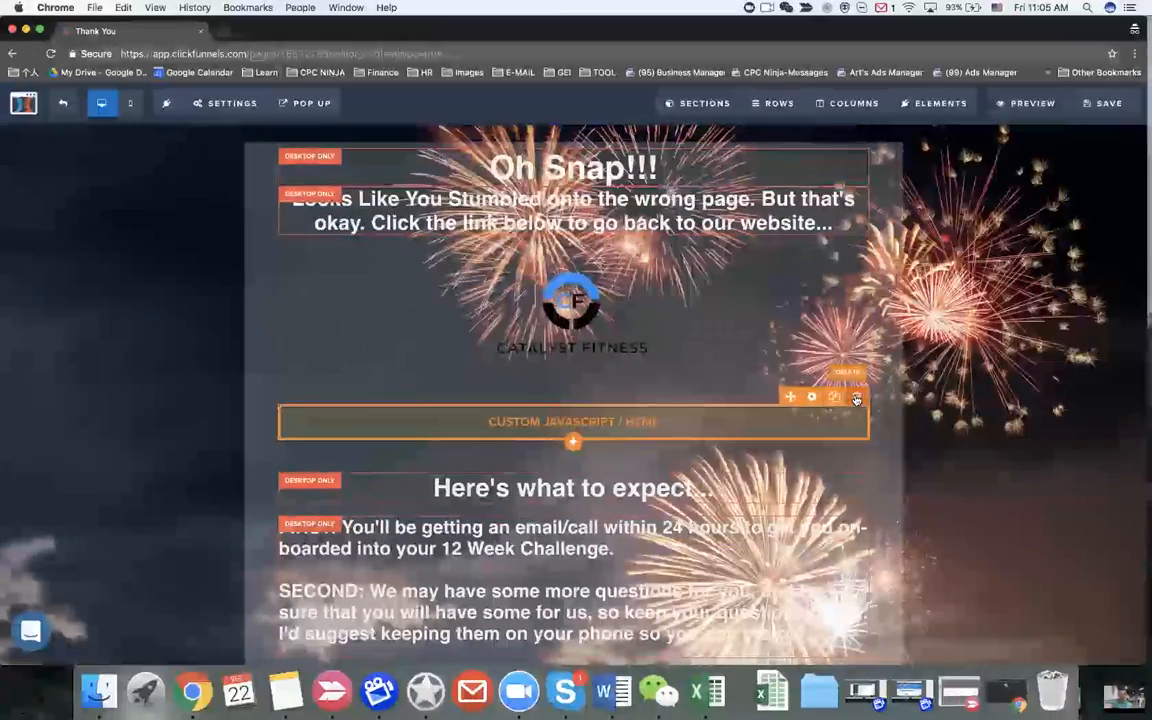
# Step: Delete the custom HTML block, the 'Here's what to expect...' headline and the FIRST/SECOND text
pyautogui.click(856, 398)
pyautogui.click(705, 154)
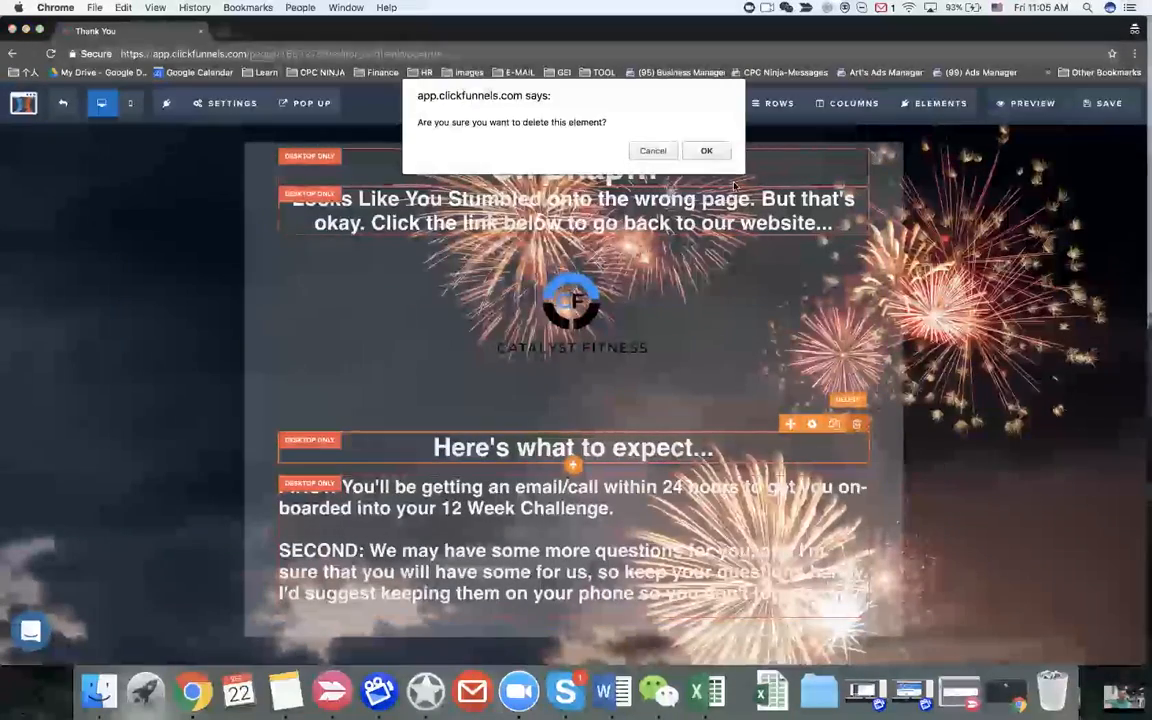
pyautogui.click(706, 151)
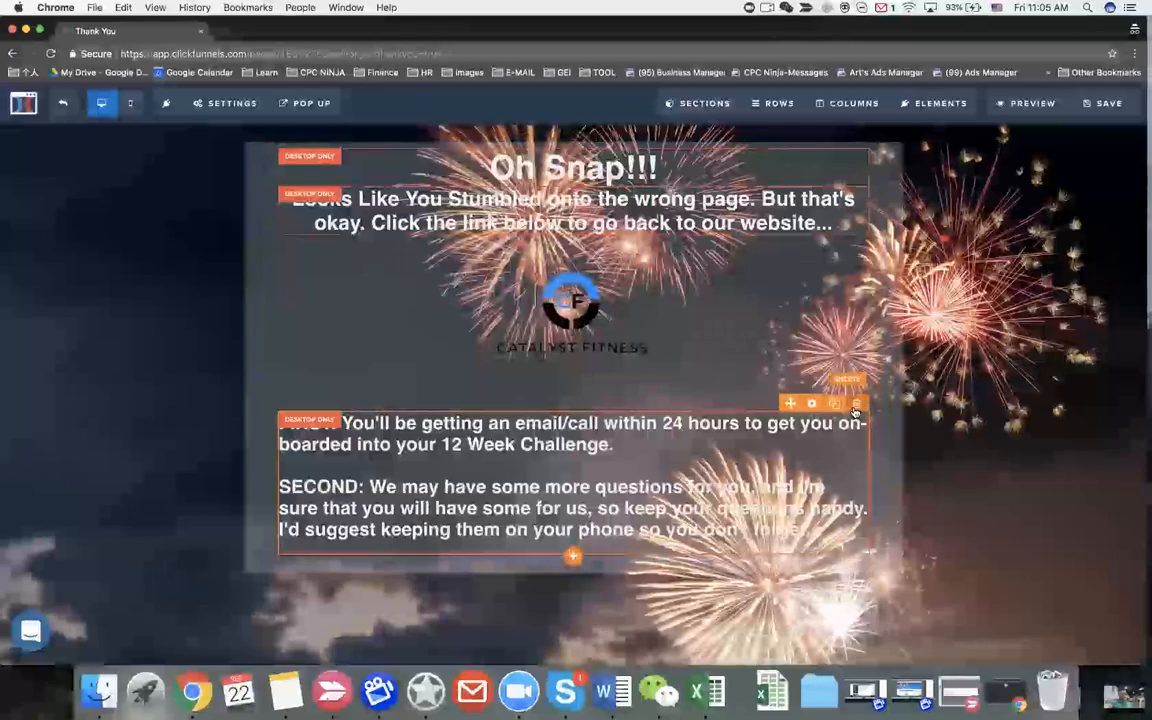
pyautogui.click(856, 405)
pyautogui.click(707, 152)
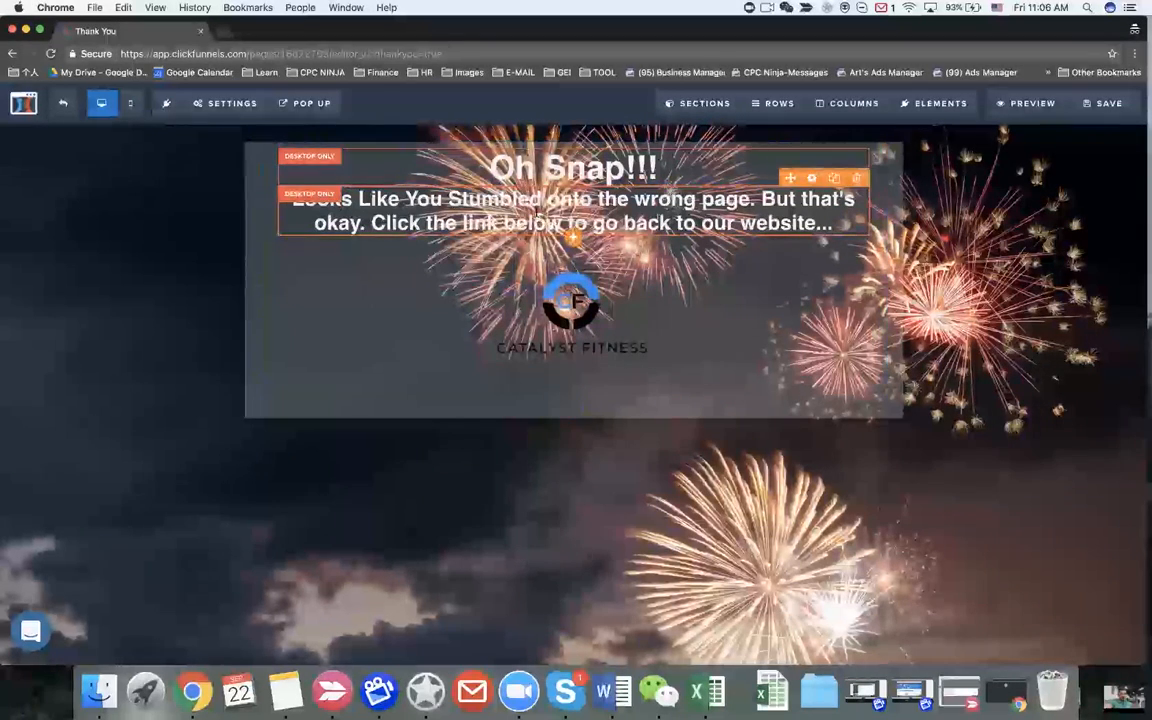
pyautogui.click(540, 216)
# Step: Close the headline settings and switch the editor to the mobile preview
pyautogui.click(820, 250)
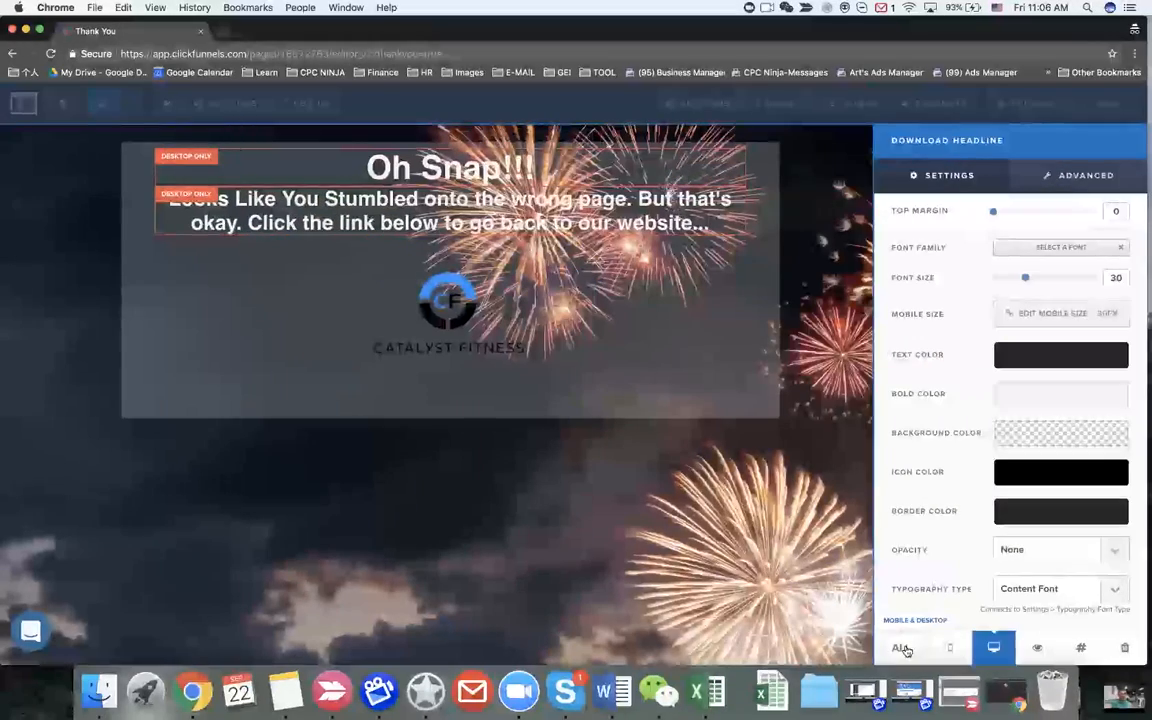
pyautogui.click(683, 159)
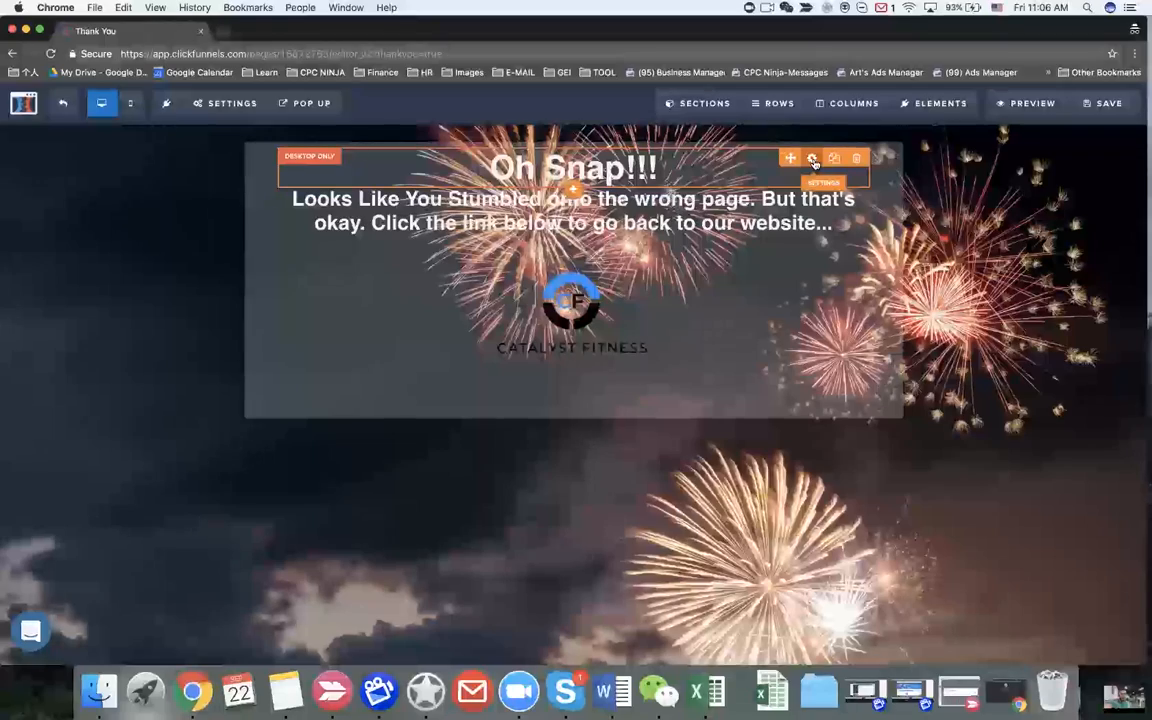
pyautogui.click(813, 160)
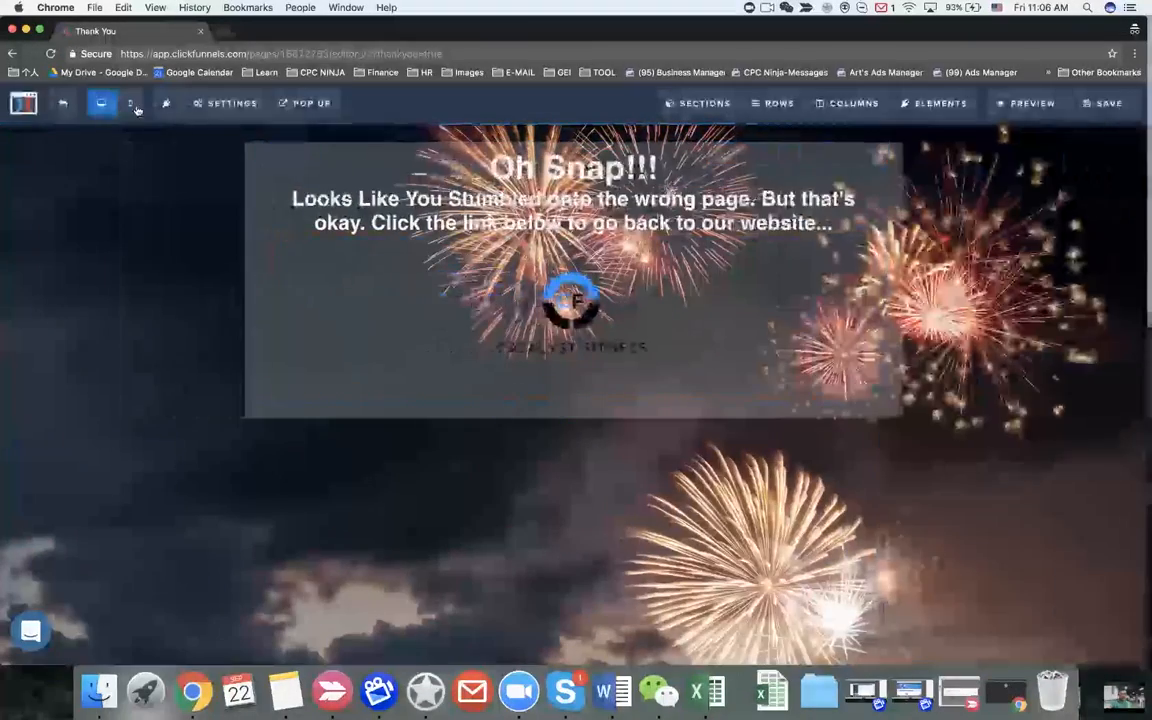
pyautogui.click(130, 103)
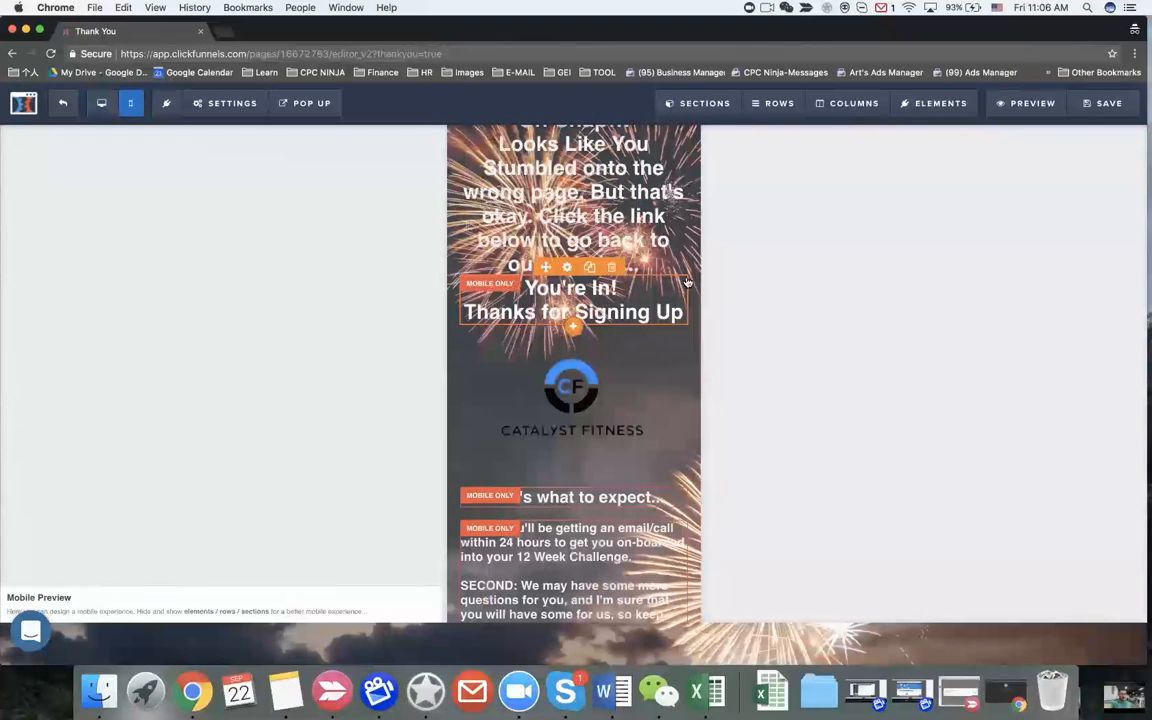
# Step: Delete the mobile-only 'You're In!' headline, 'Here's what to expect...' headline and text block
pyautogui.click(613, 272)
pyautogui.click(700, 148)
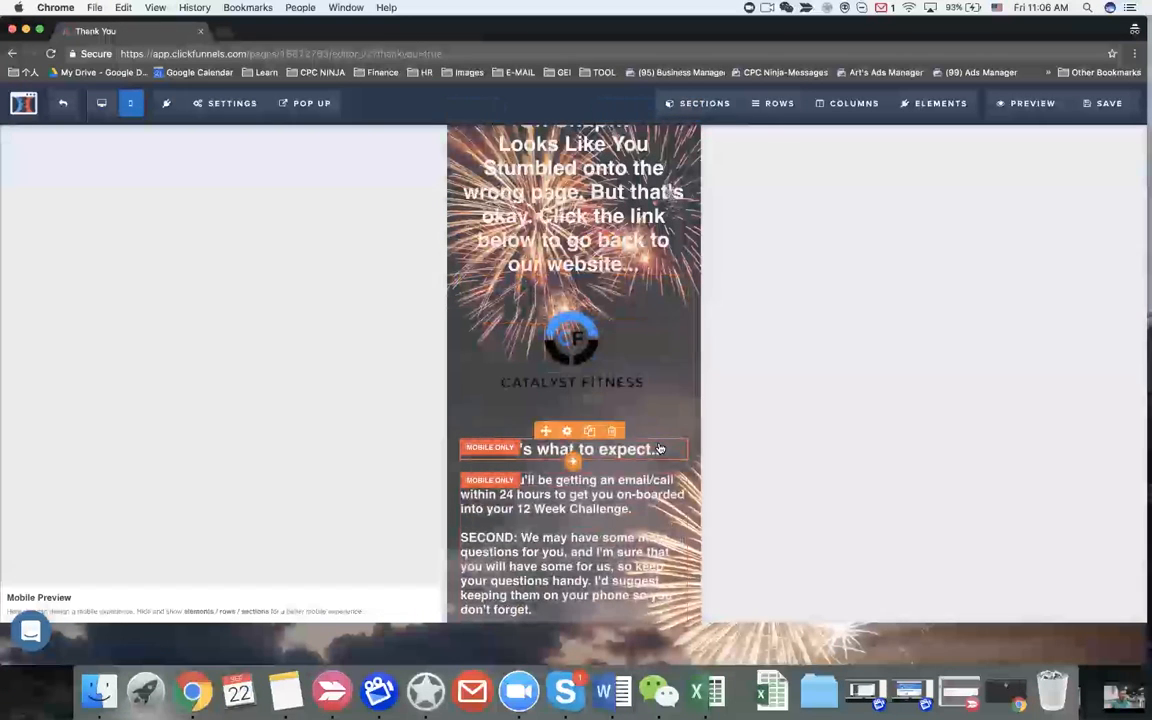
pyautogui.click(611, 433)
pyautogui.click(707, 149)
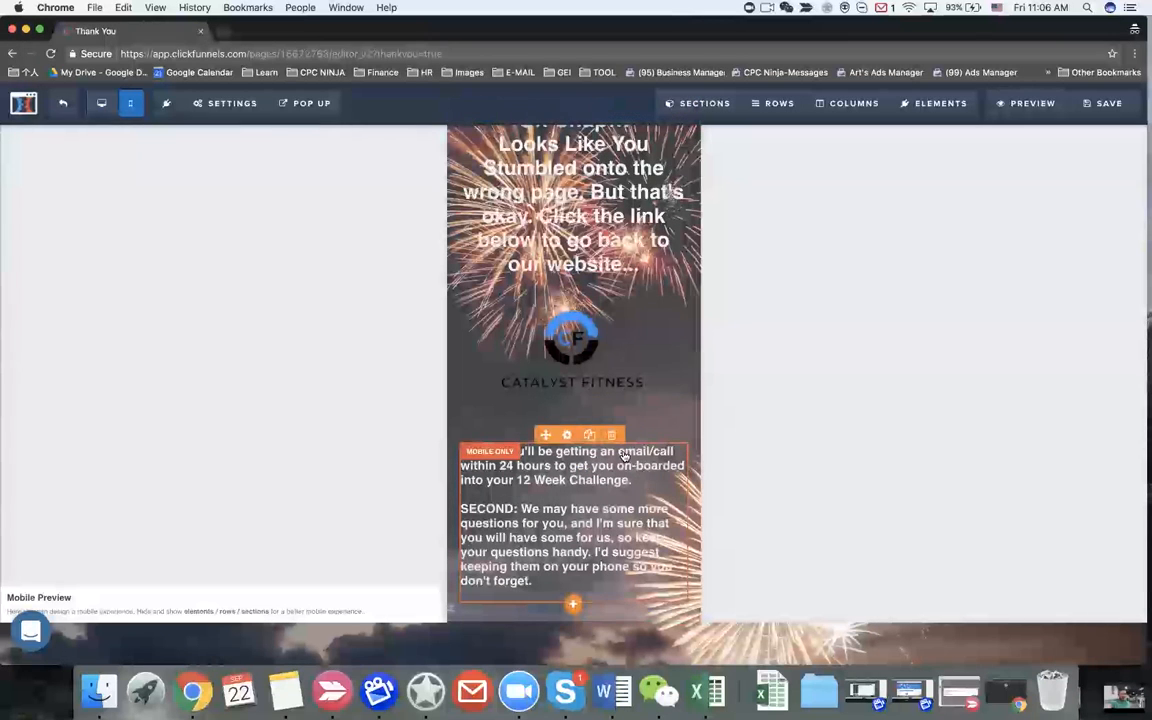
pyautogui.click(611, 434)
pyautogui.click(704, 149)
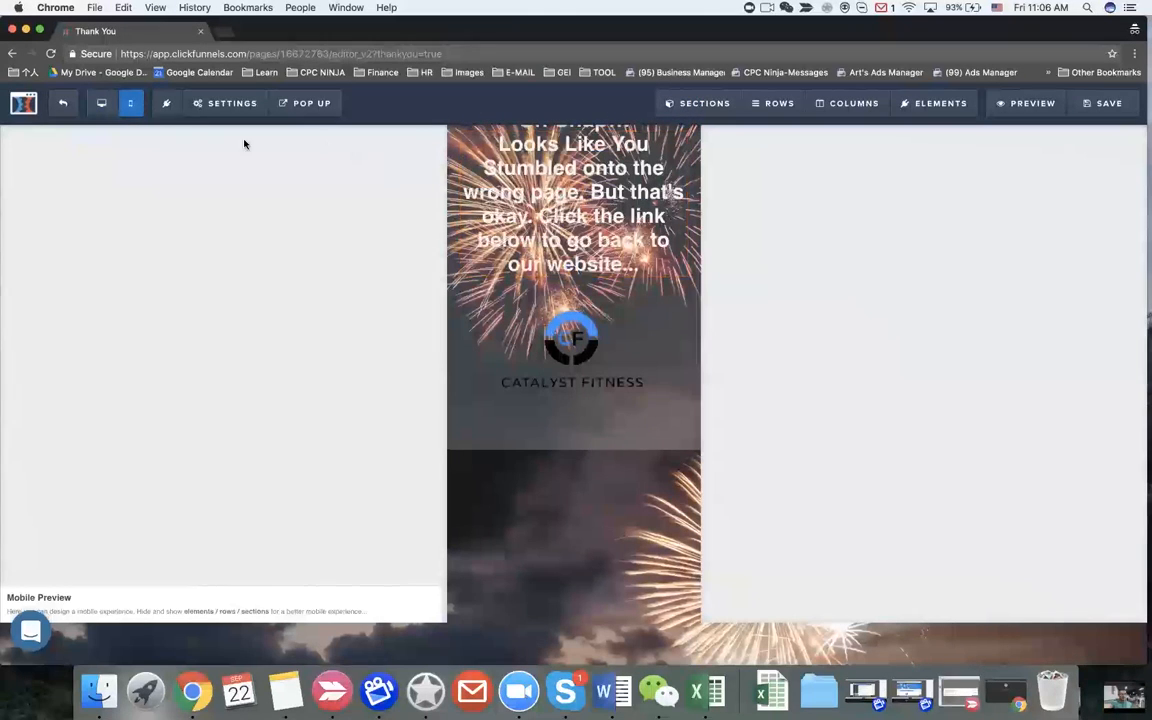
# Step: In desktop view, give the Oh Snap!!! headline a top margin of 80
pyautogui.click(101, 103)
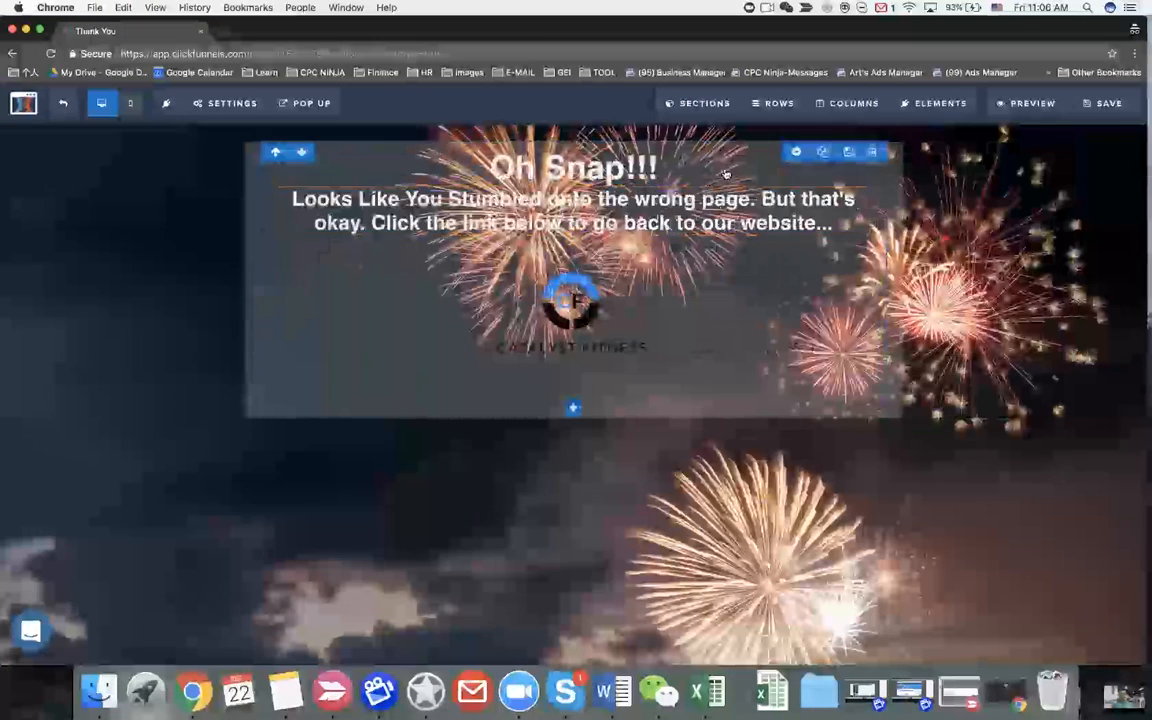
pyautogui.click(730, 172)
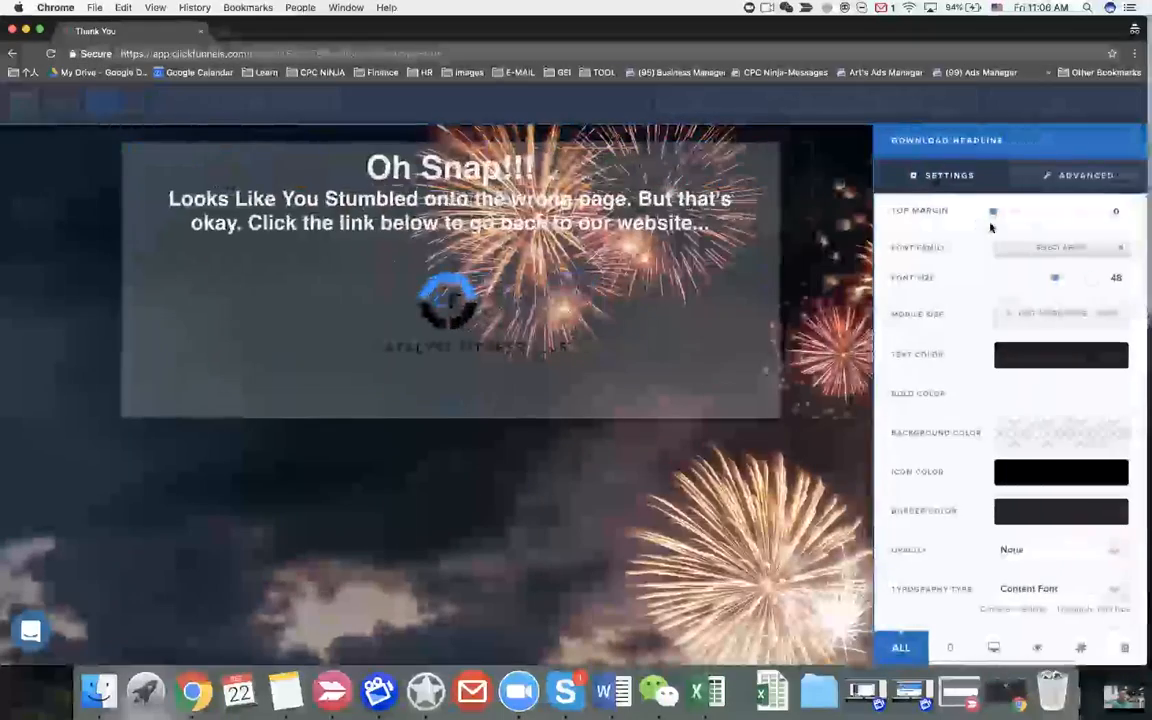
pyautogui.moveTo(993, 214); pyautogui.dragTo(1069, 219)
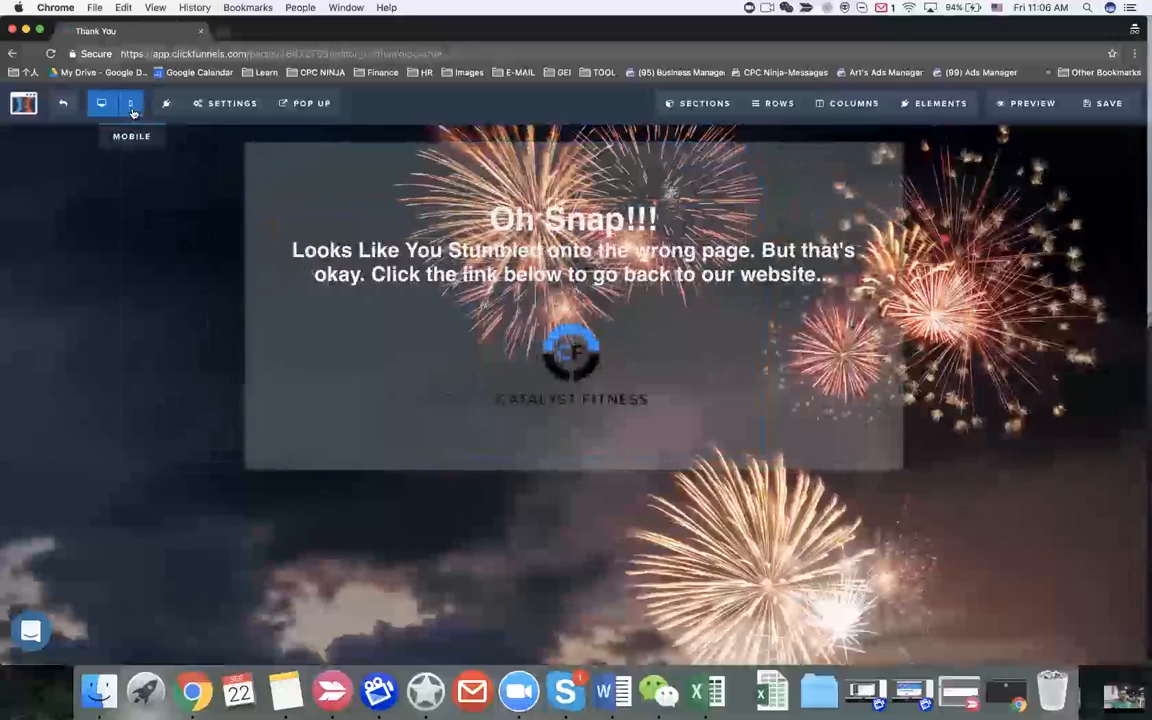
# Step: Set the Oh Snap!!! headline's mobile font size to 18px
pyautogui.click(130, 103)
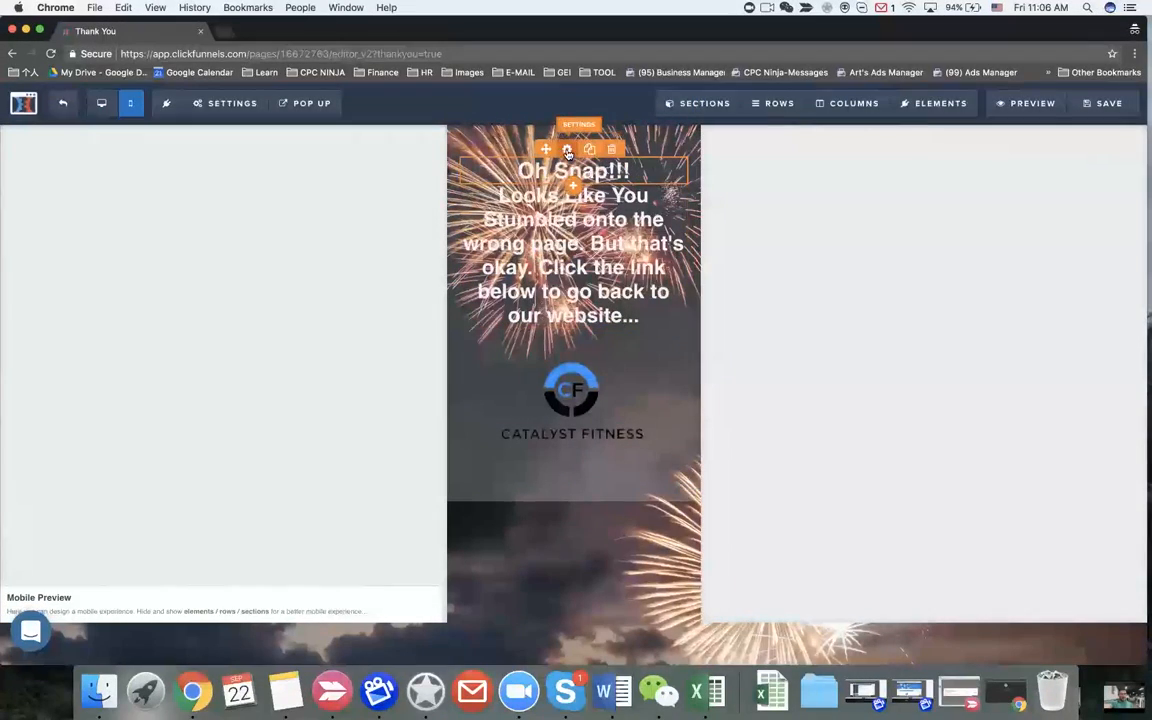
pyautogui.click(567, 150)
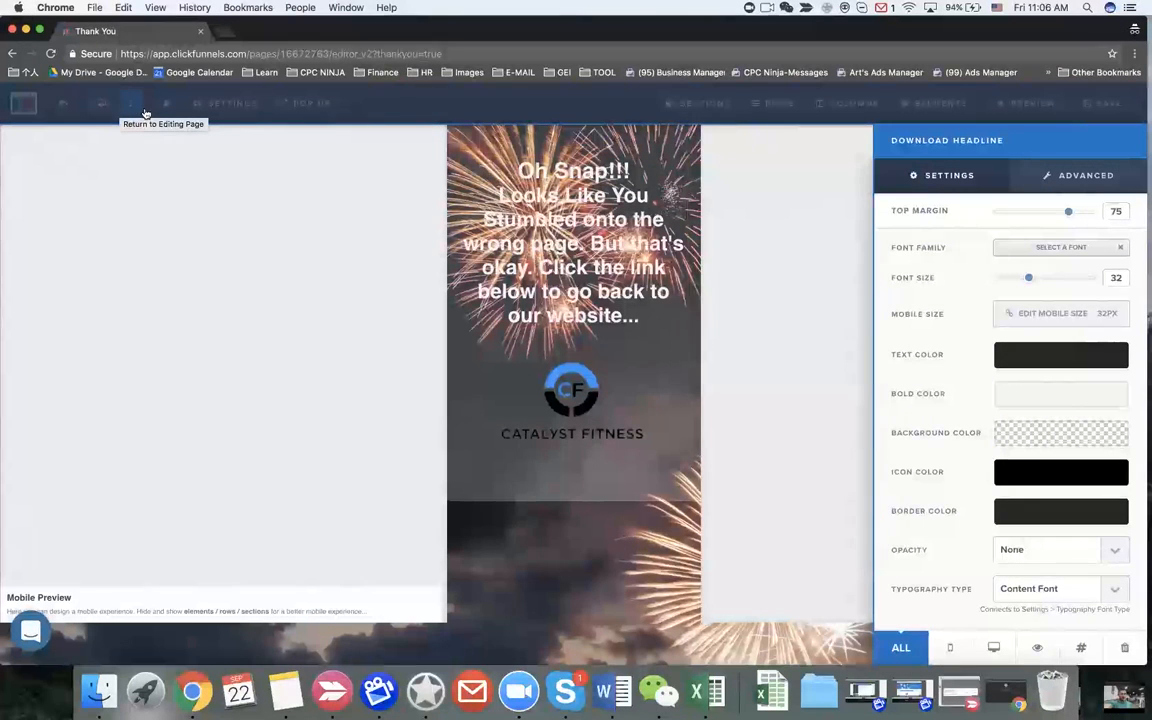
pyautogui.click(1039, 316)
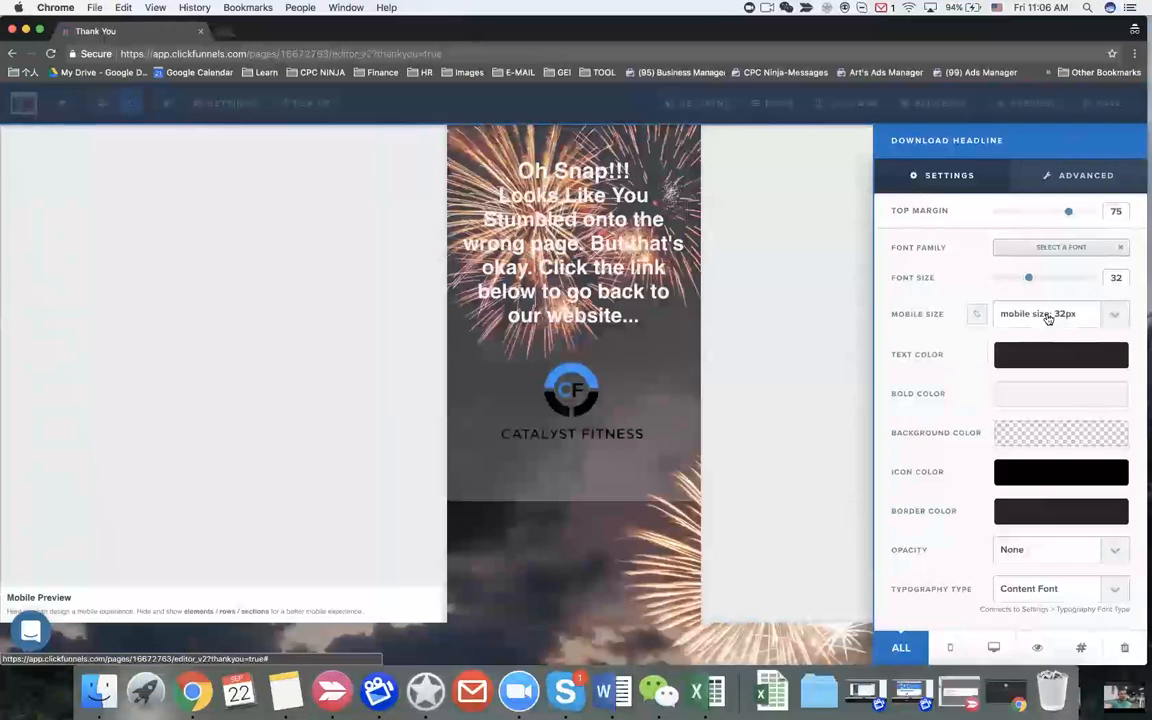
pyautogui.click(1046, 316)
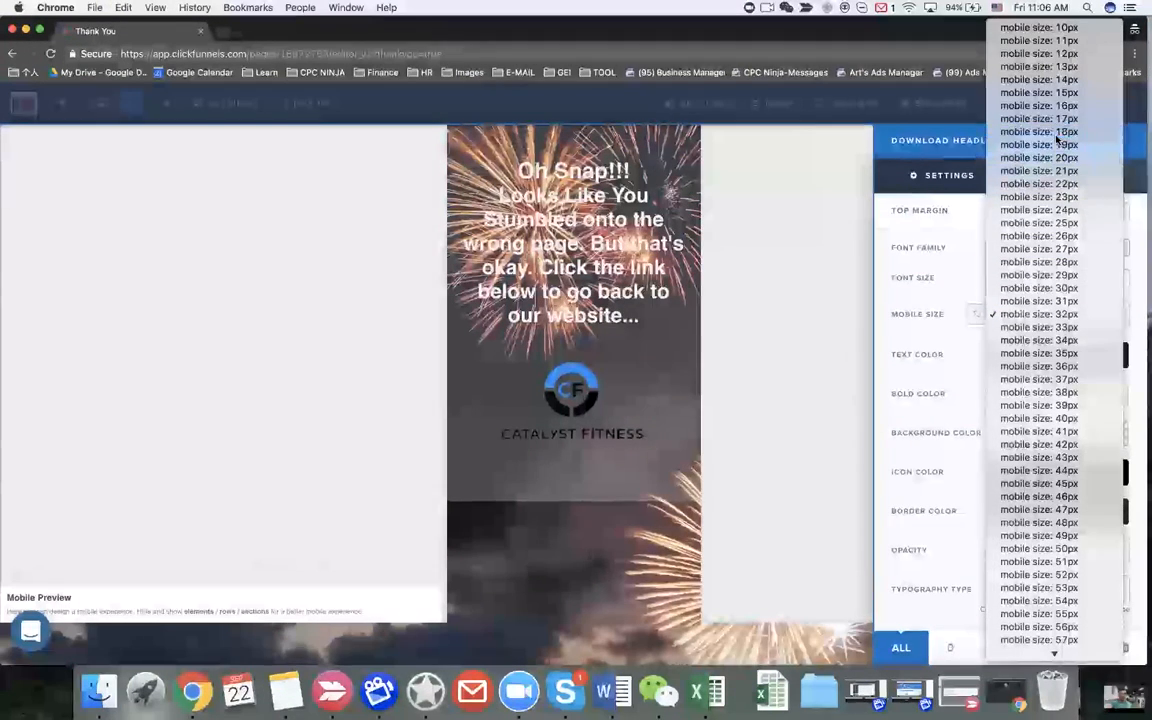
pyautogui.click(1057, 132)
# Step: Set the apology message's mobile font size to 14px and clear the logo's 350 width
pyautogui.click(572, 178)
pyautogui.click(1066, 315)
pyautogui.click(1066, 315)
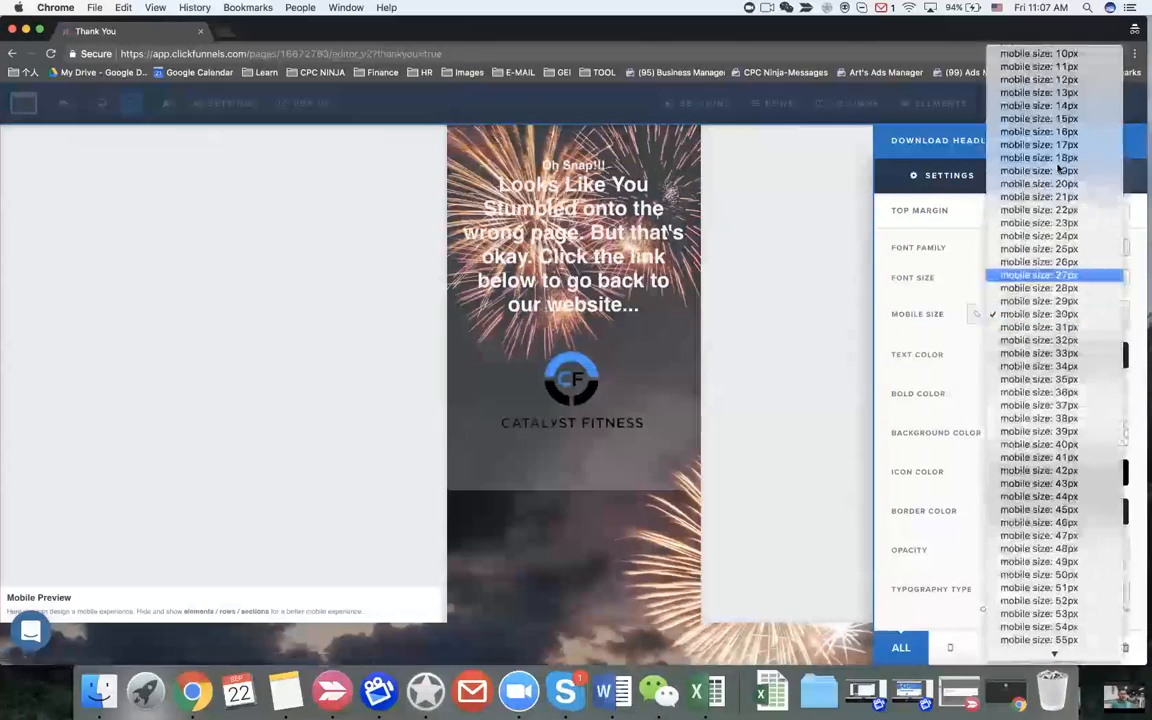
pyautogui.click(1053, 108)
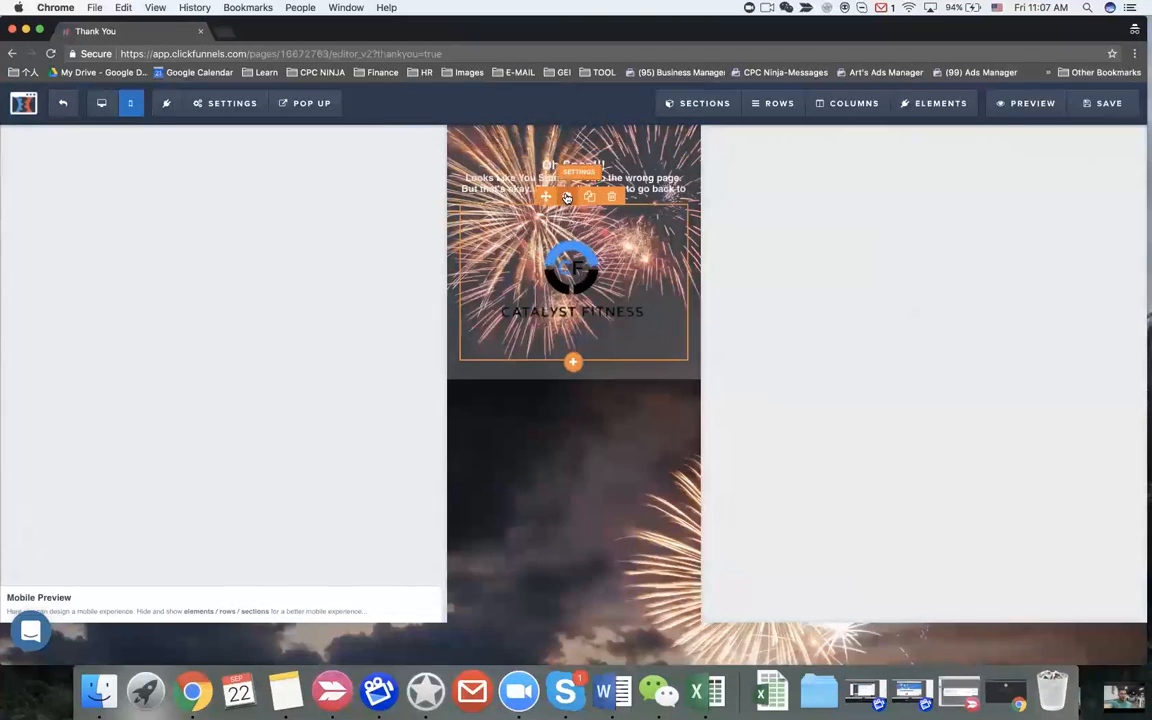
pyautogui.click(566, 197)
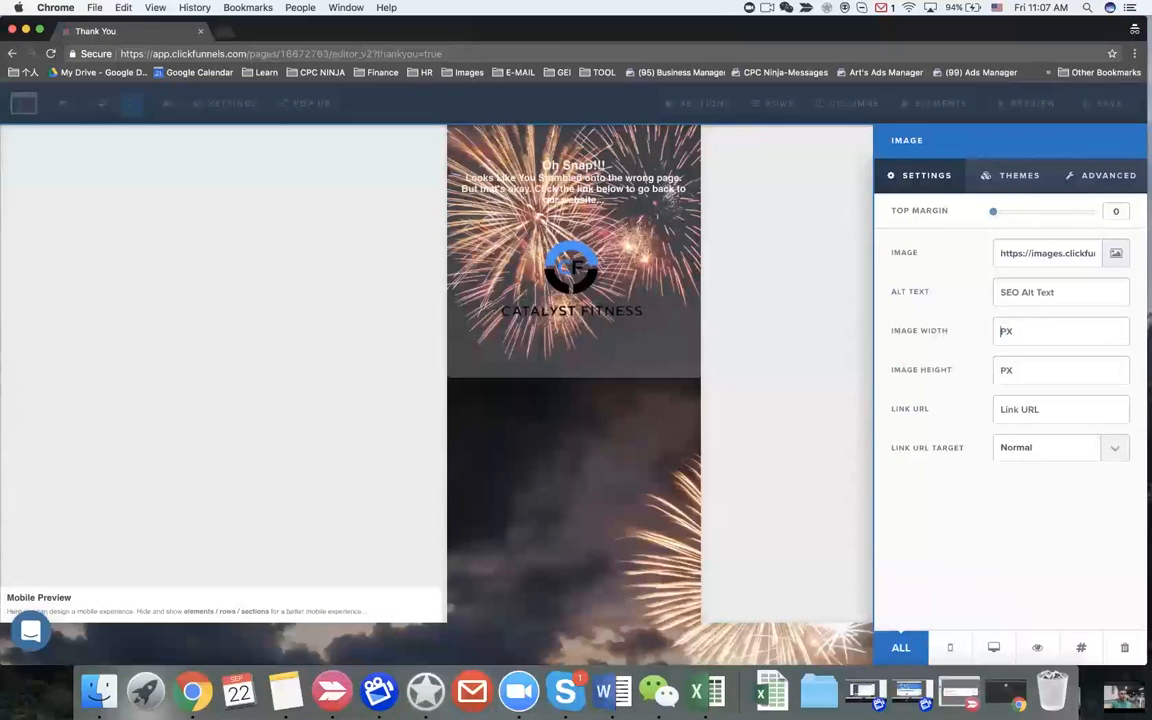
pyautogui.click(688, 291)
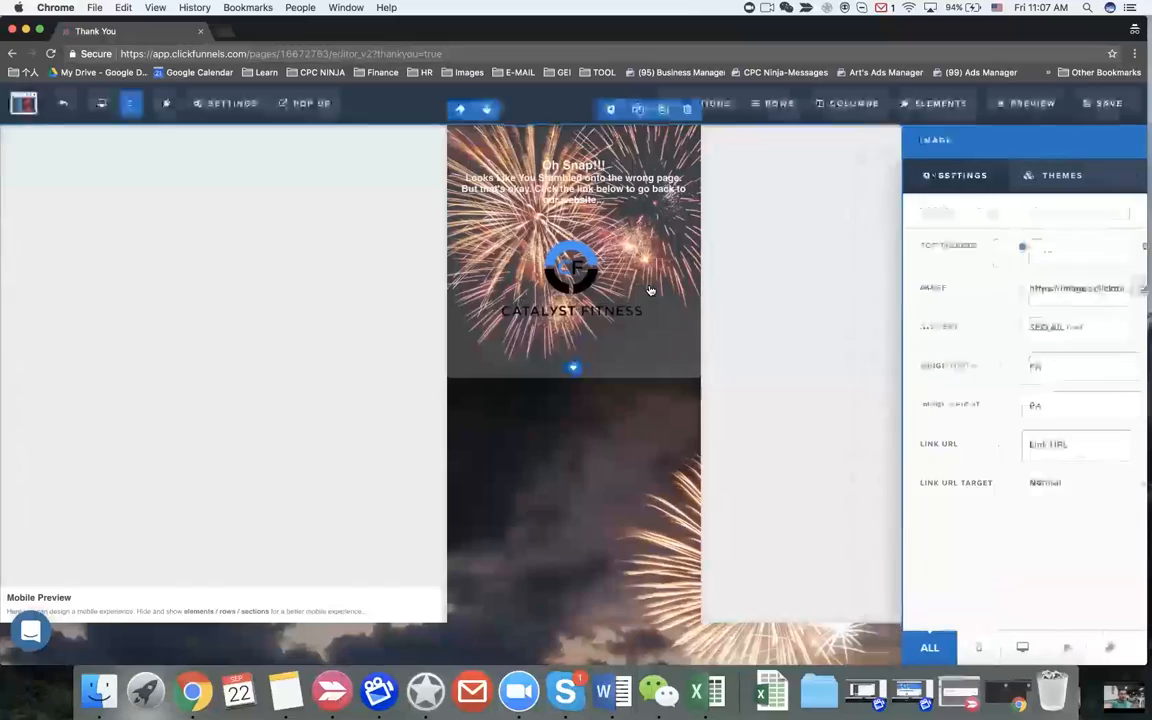
pyautogui.click(101, 103)
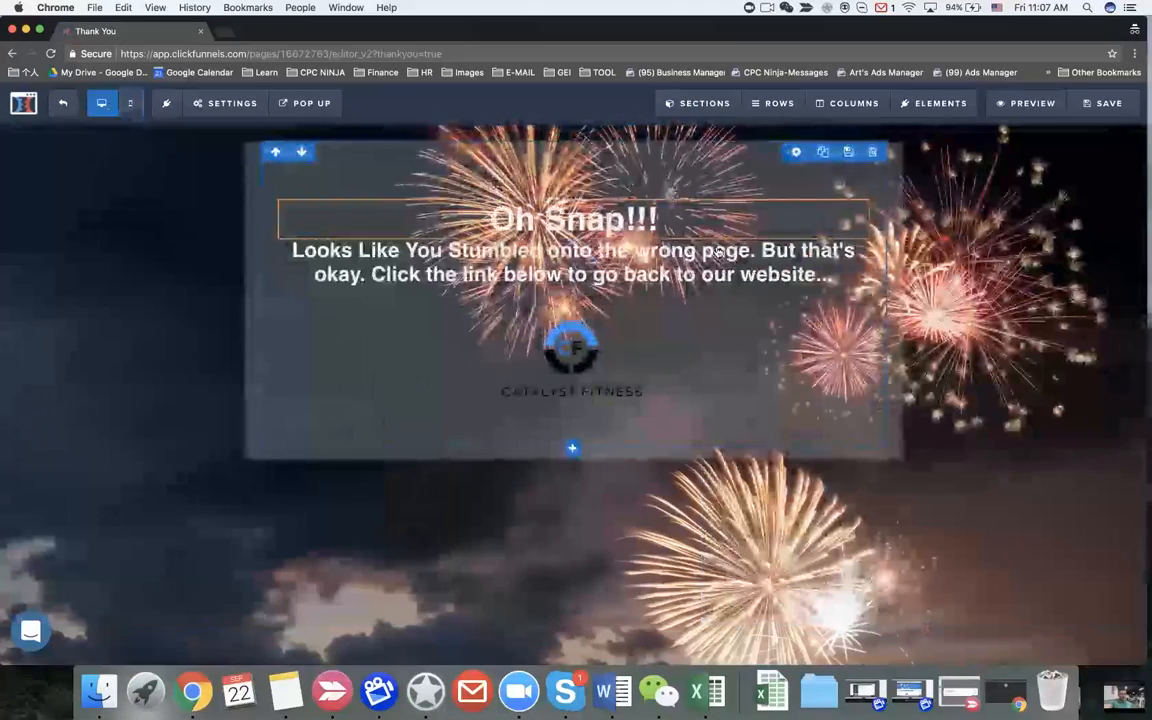
# Step: Add a 'Click to Sign Up' button below the logo row with top margin 5
pyautogui.click(132, 108)
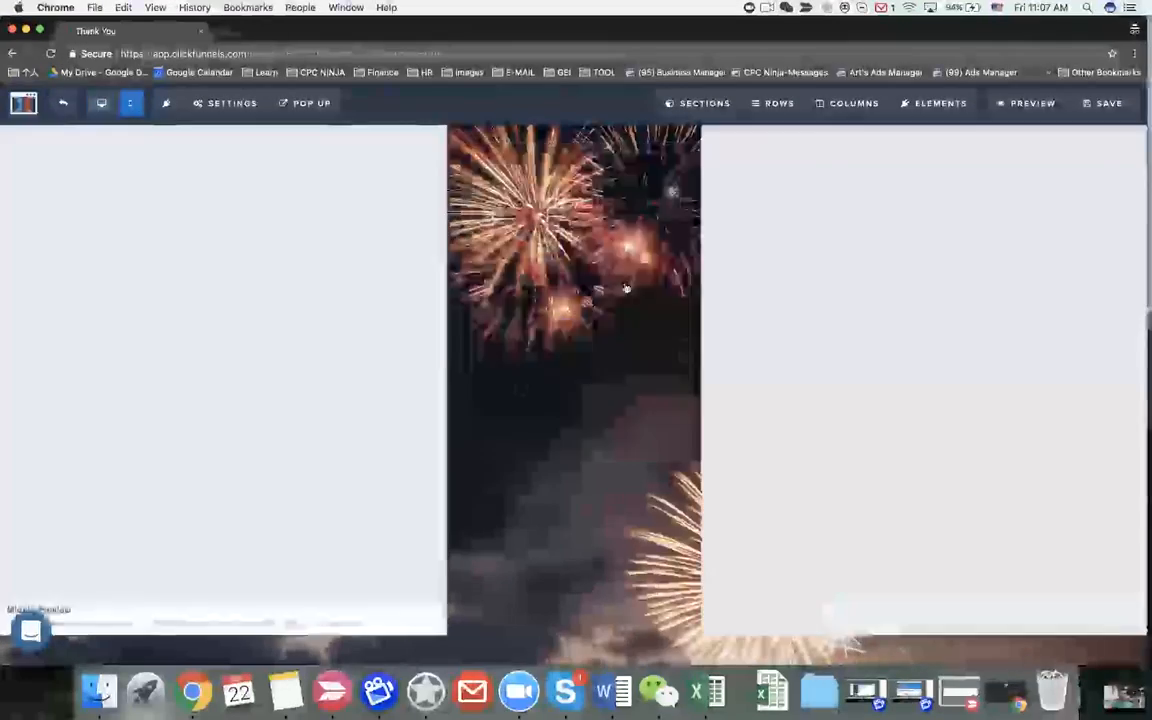
pyautogui.click(102, 104)
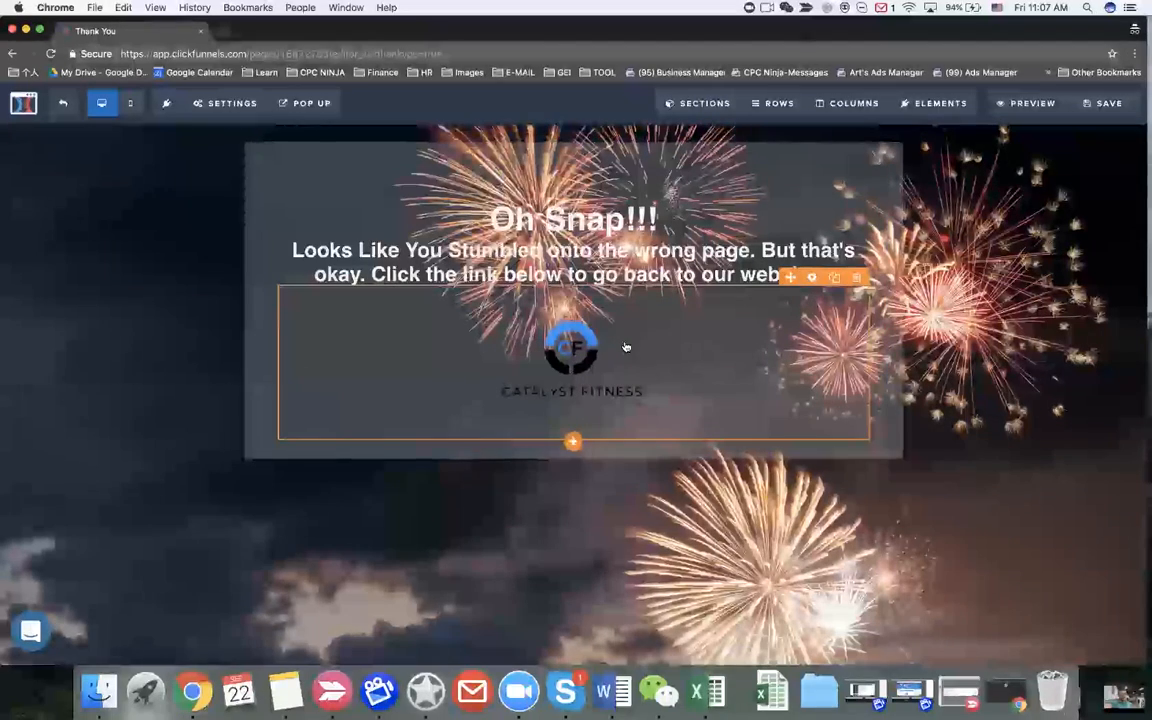
pyautogui.click(572, 442)
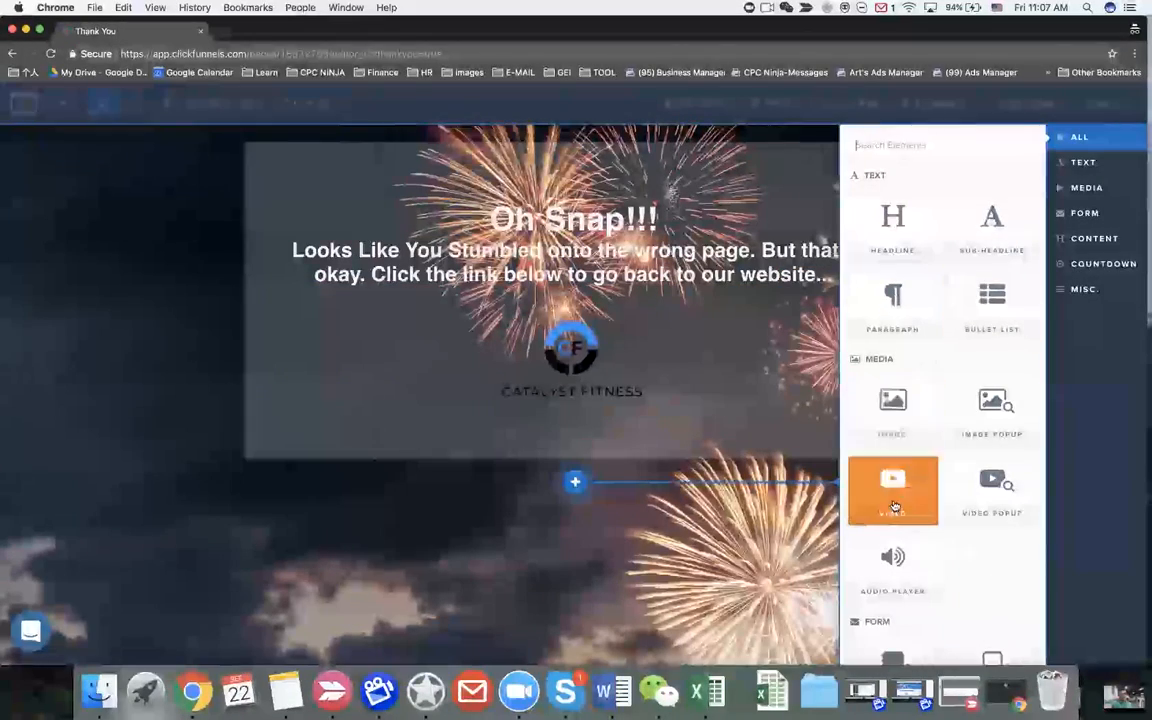
pyautogui.scroll(-3, 891, 500)
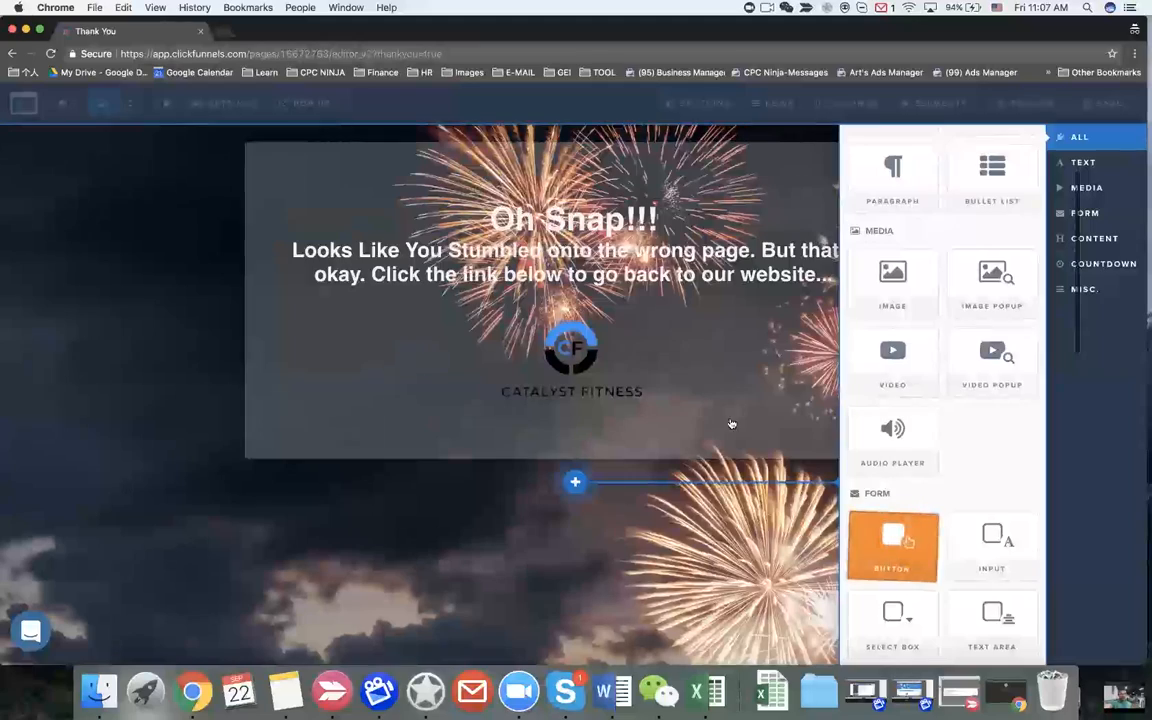
pyautogui.click(695, 480)
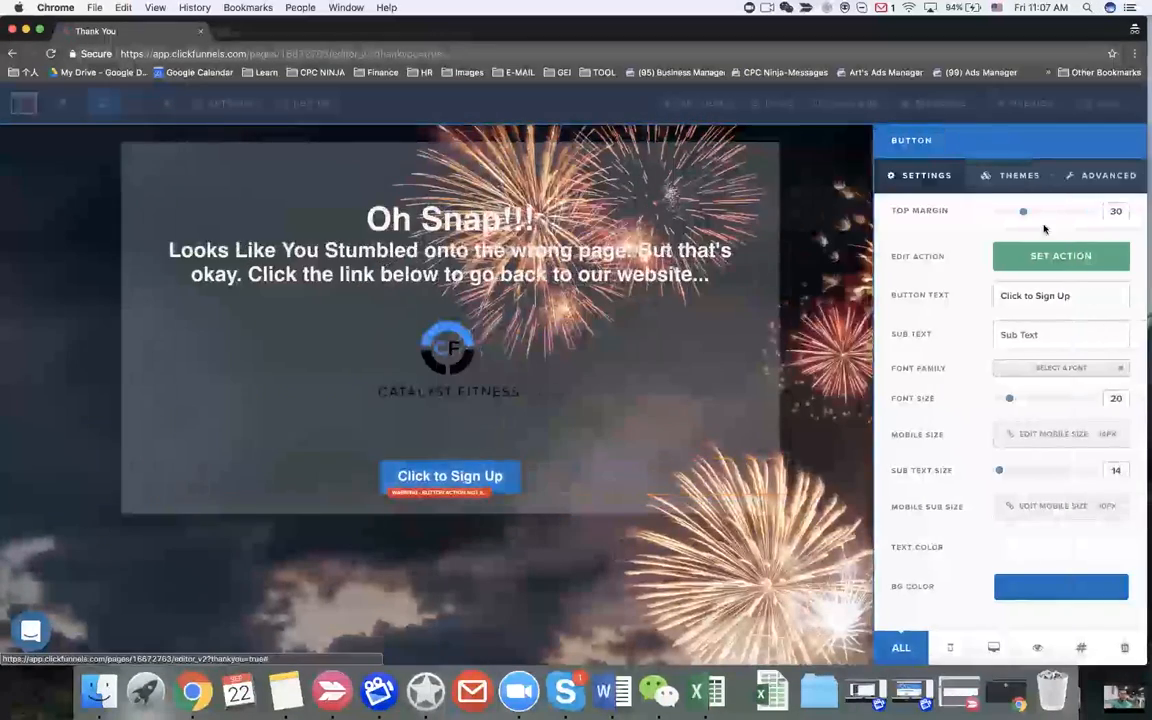
pyautogui.moveTo(1023, 212); pyautogui.dragTo(1000, 215)
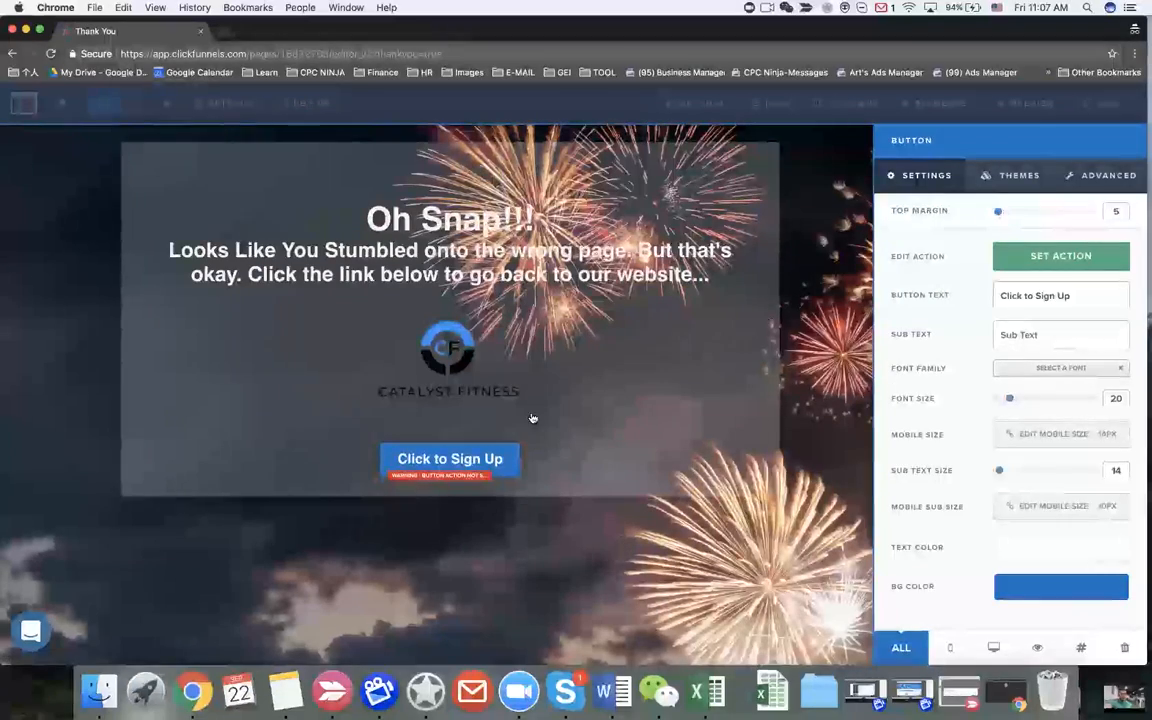
pyautogui.click(471, 460)
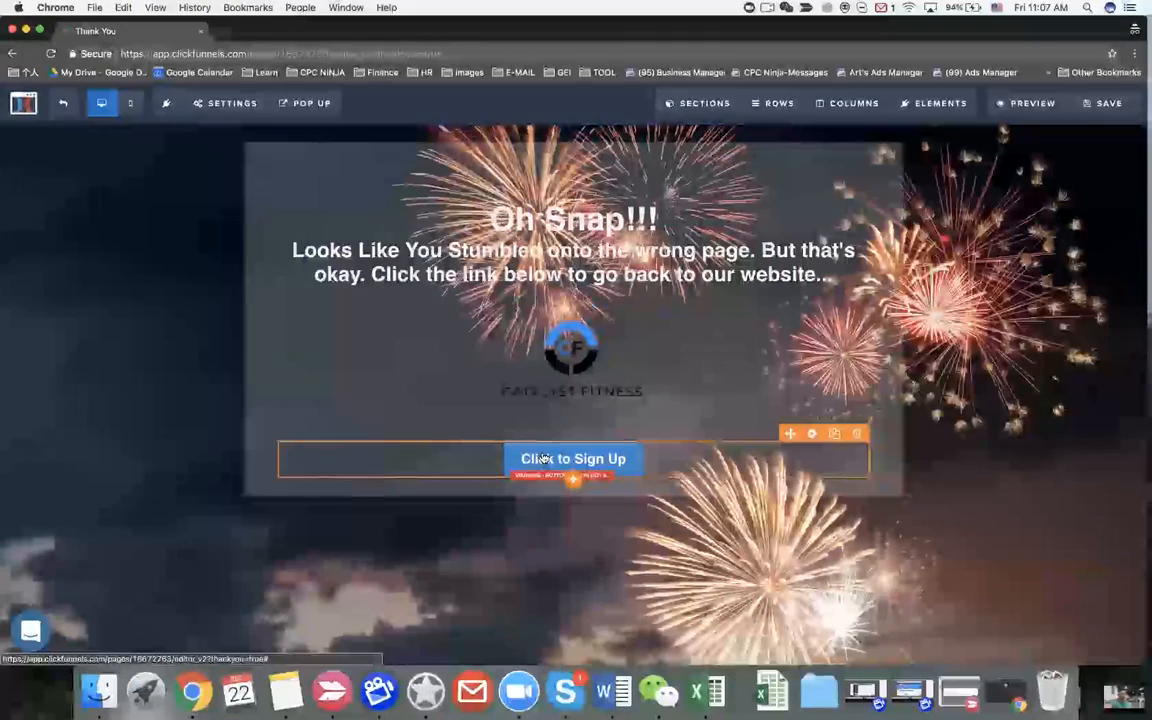
pyautogui.hotkey('ctrl', 'Left')
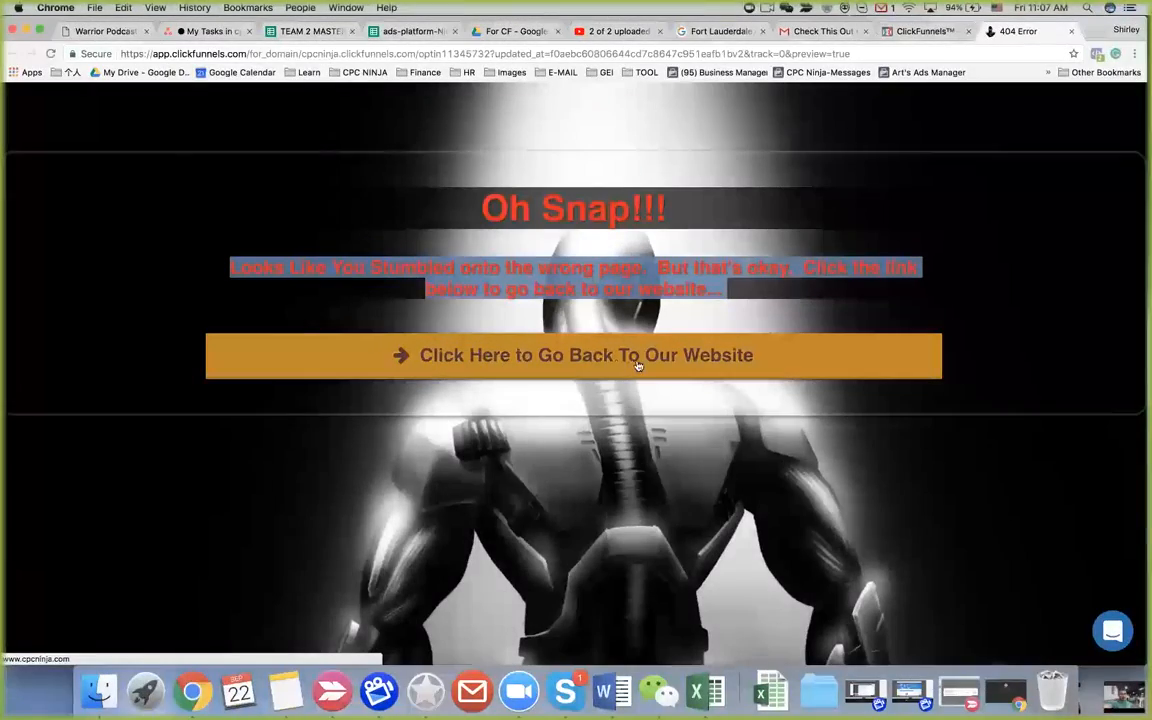
pyautogui.hotkey('ctrl', 'Right')
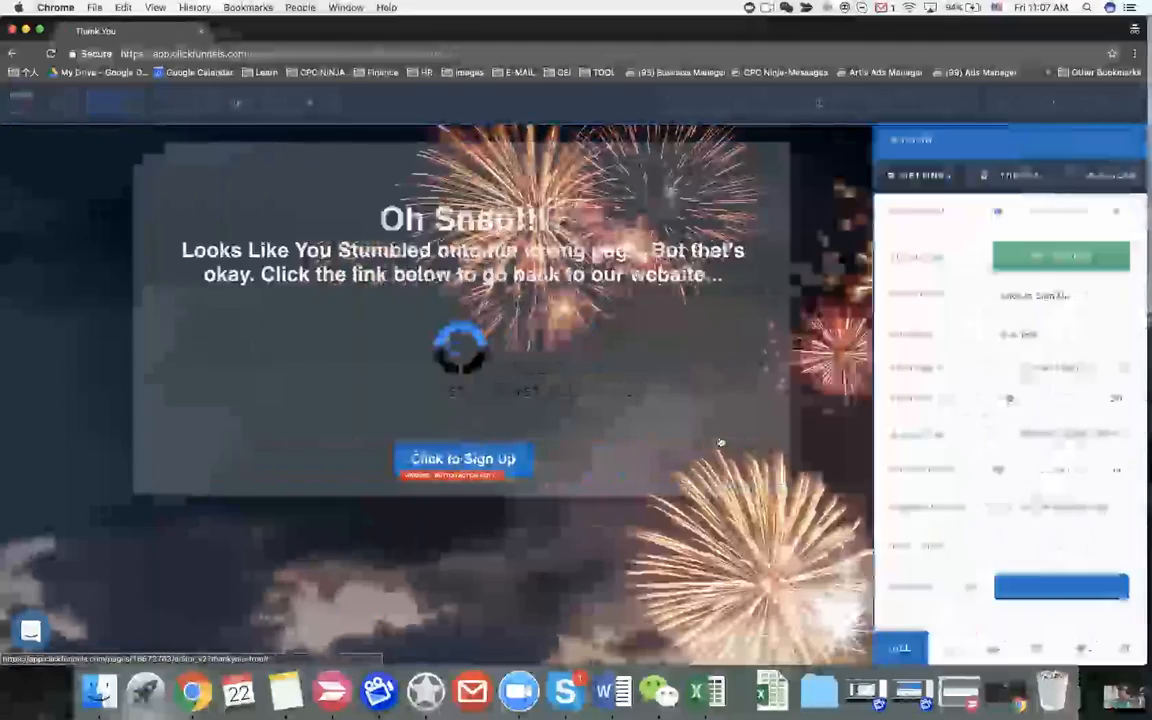
# Step: Change the 404 page button text to 'Click Here To Go Back To Our Website'
pyautogui.tripleClick(1024, 296)
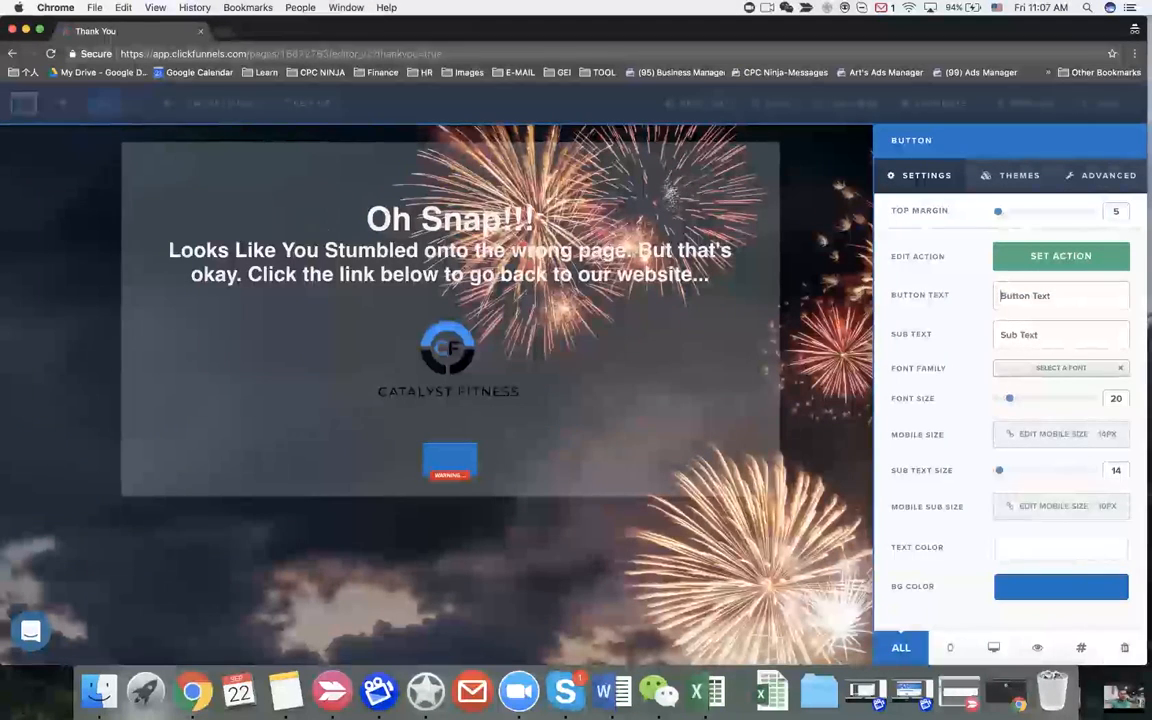
pyautogui.write('lick Here To Go B')
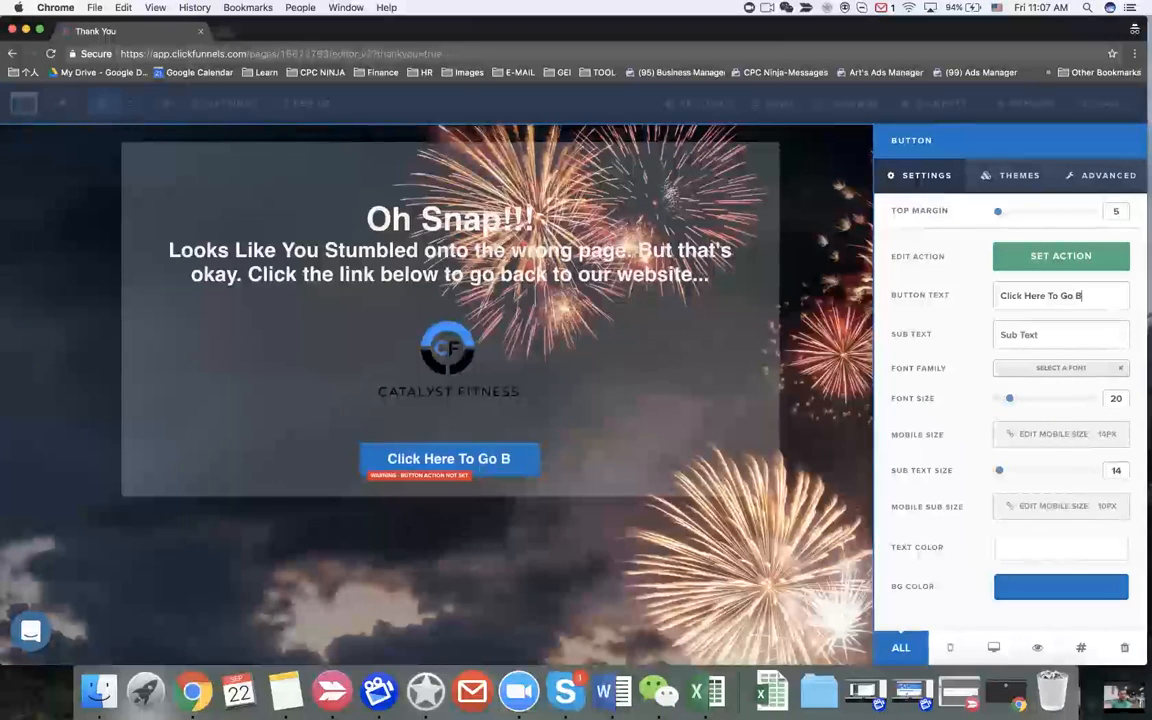
pyautogui.write('ack To OUr')
pyautogui.press('BackSpace')
pyautogui.press('BackSpace')
pyautogui.write('ur')
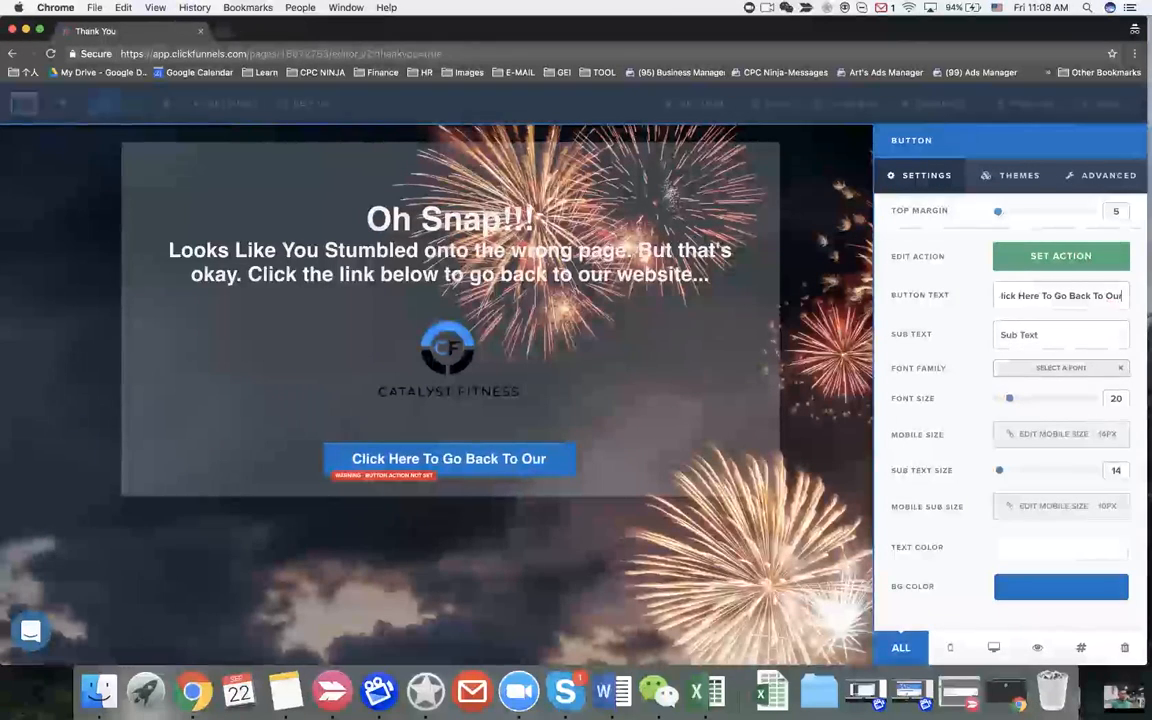
pyautogui.write(' Website')
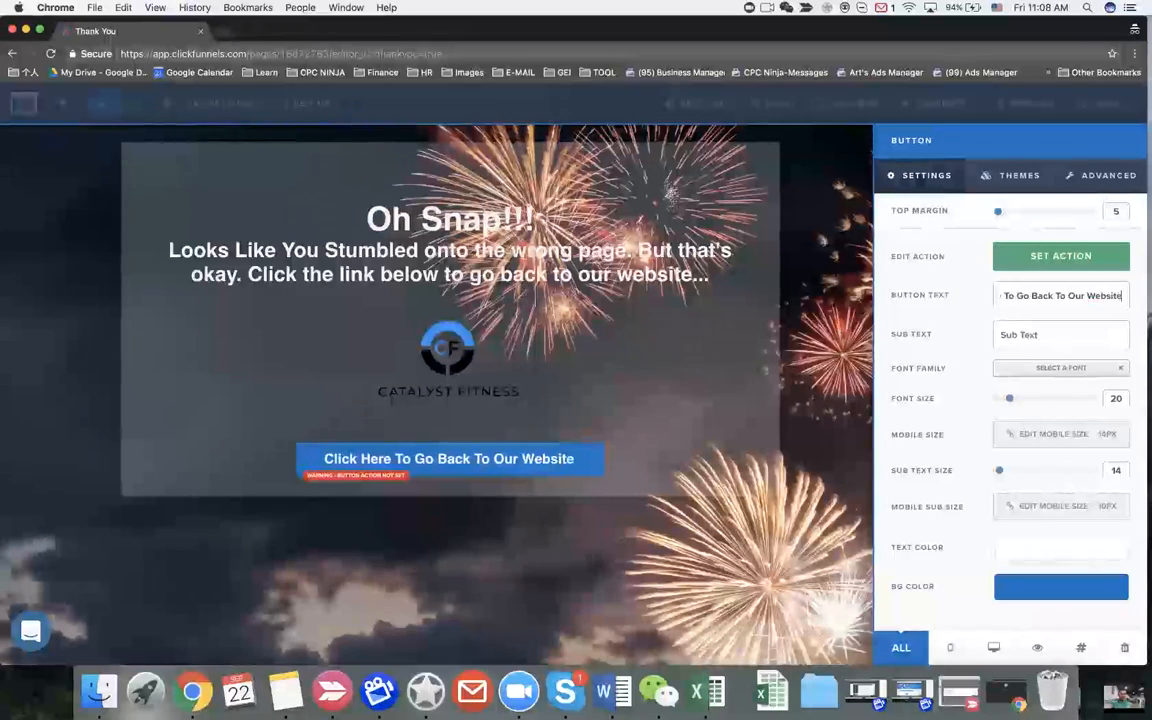
# Step: Set the button action to Go To Website URL and clear the '#' placeholder
pyautogui.click(1037, 258)
pyautogui.click(964, 284)
pyautogui.press('BackSpace')
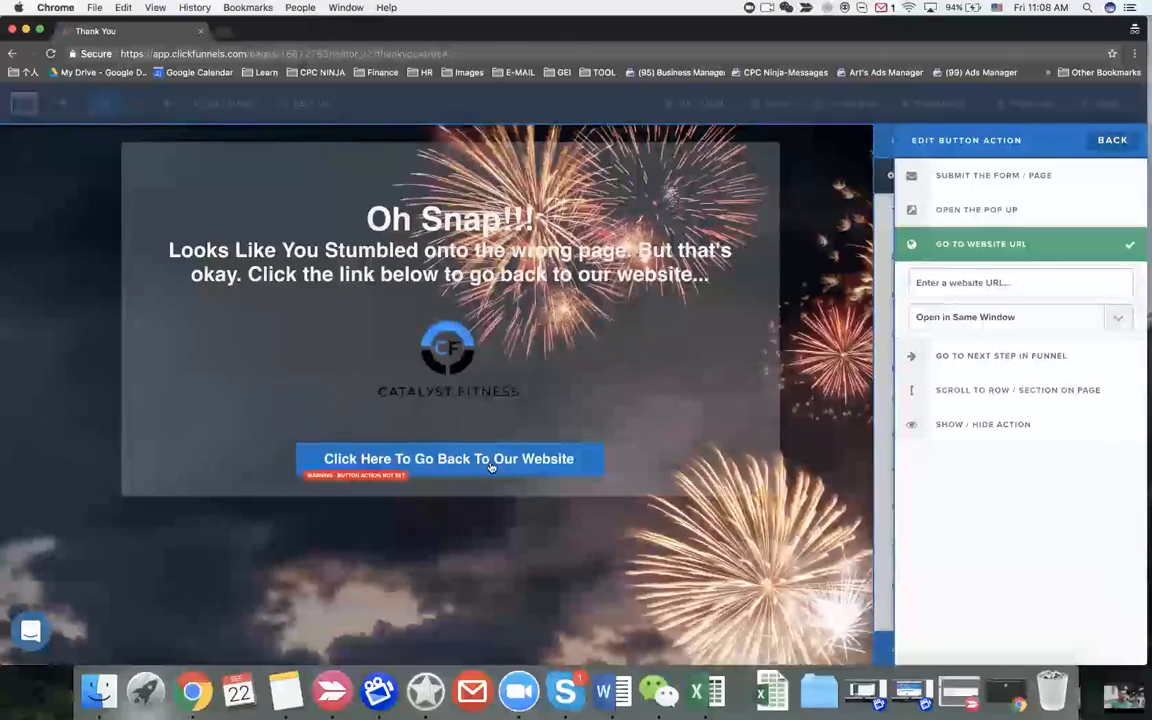
pyautogui.hotkey('ctrl', 'Left')
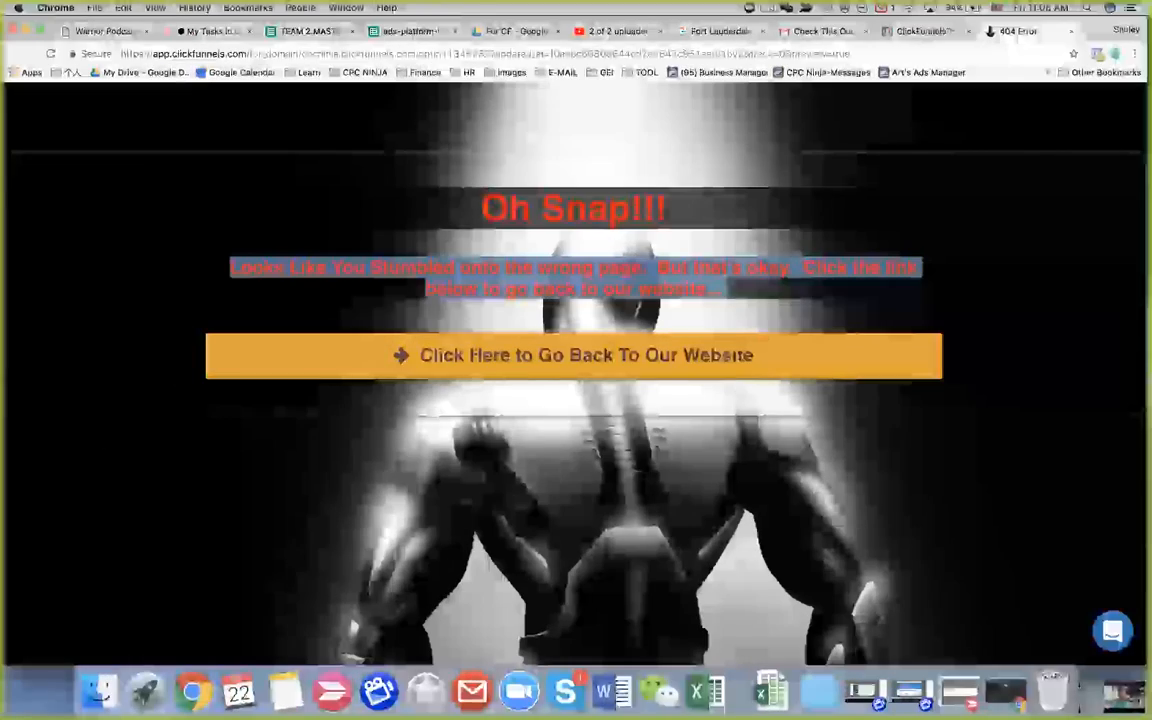
pyautogui.click(410, 31)
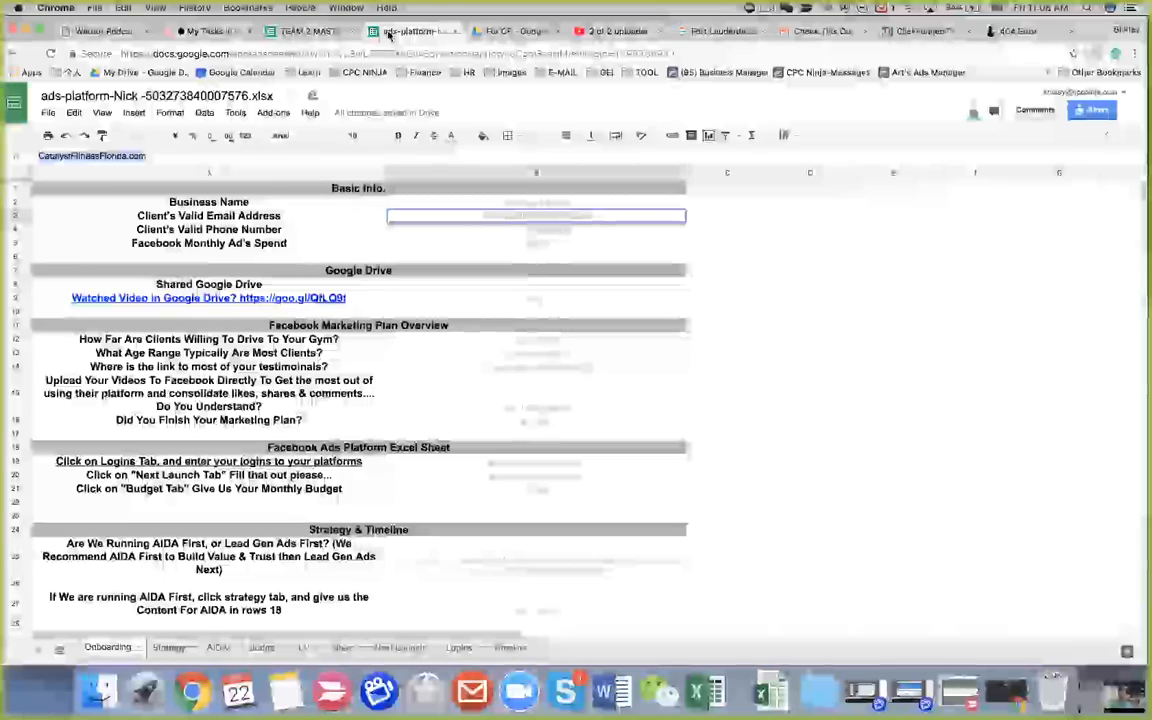
pyautogui.click(458, 236)
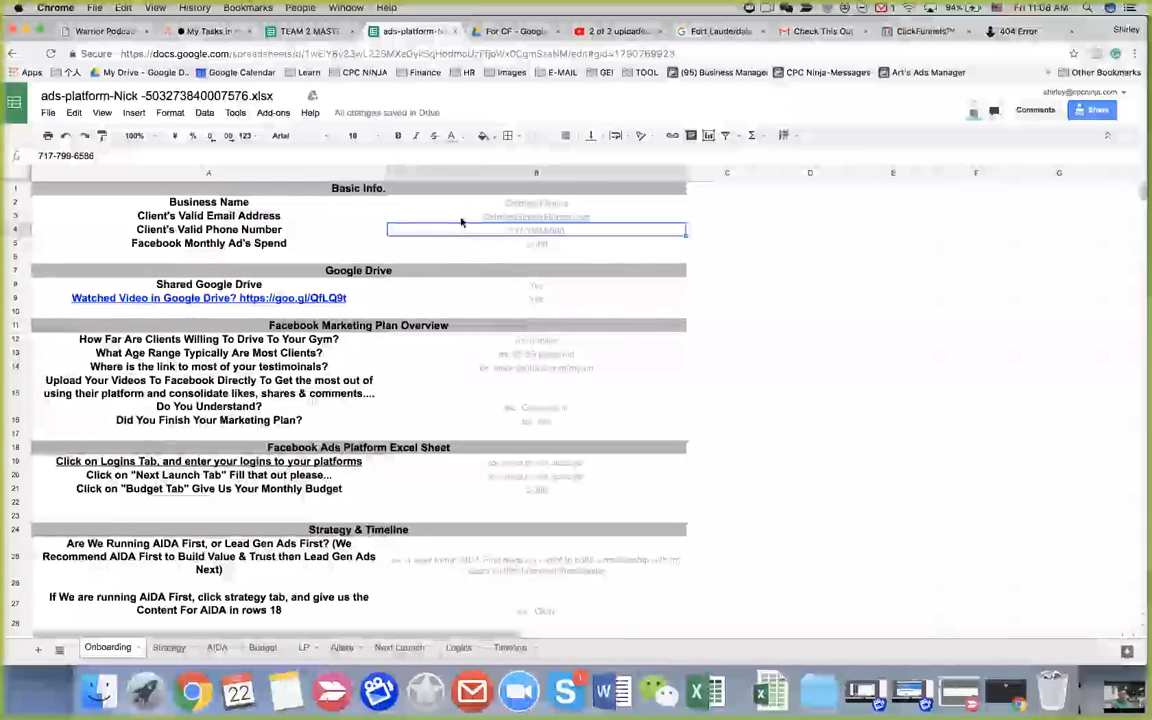
pyautogui.click(494, 214)
pyautogui.click(460, 200)
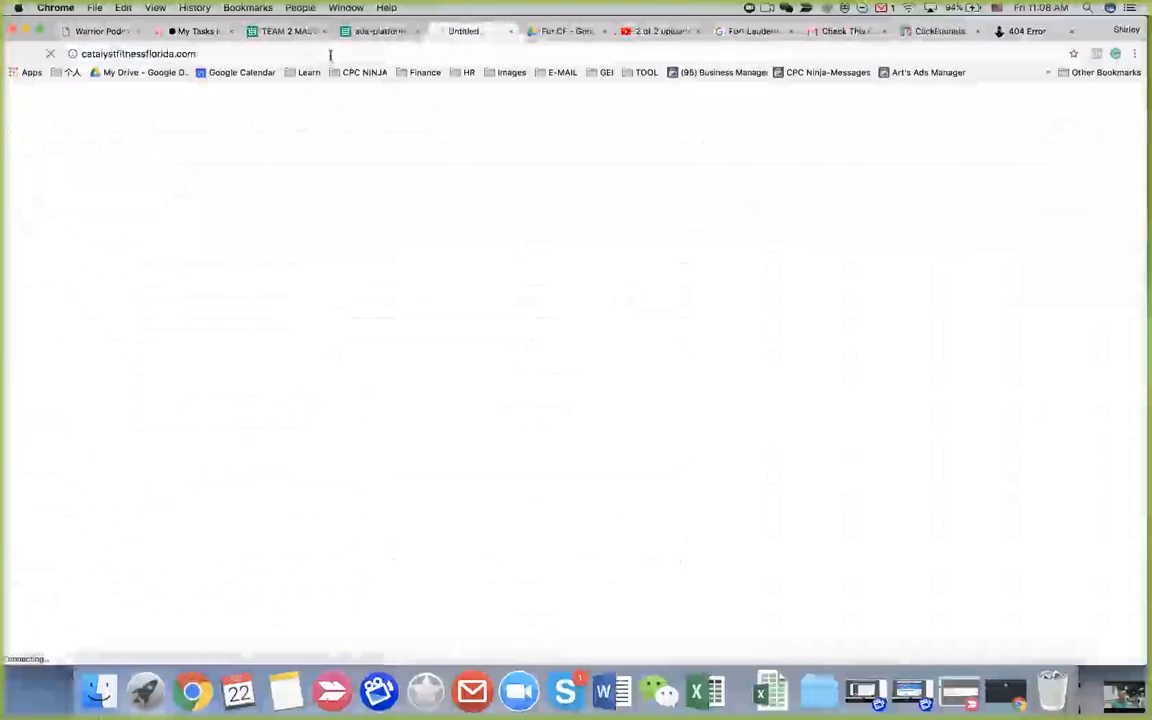
pyautogui.click(510, 31)
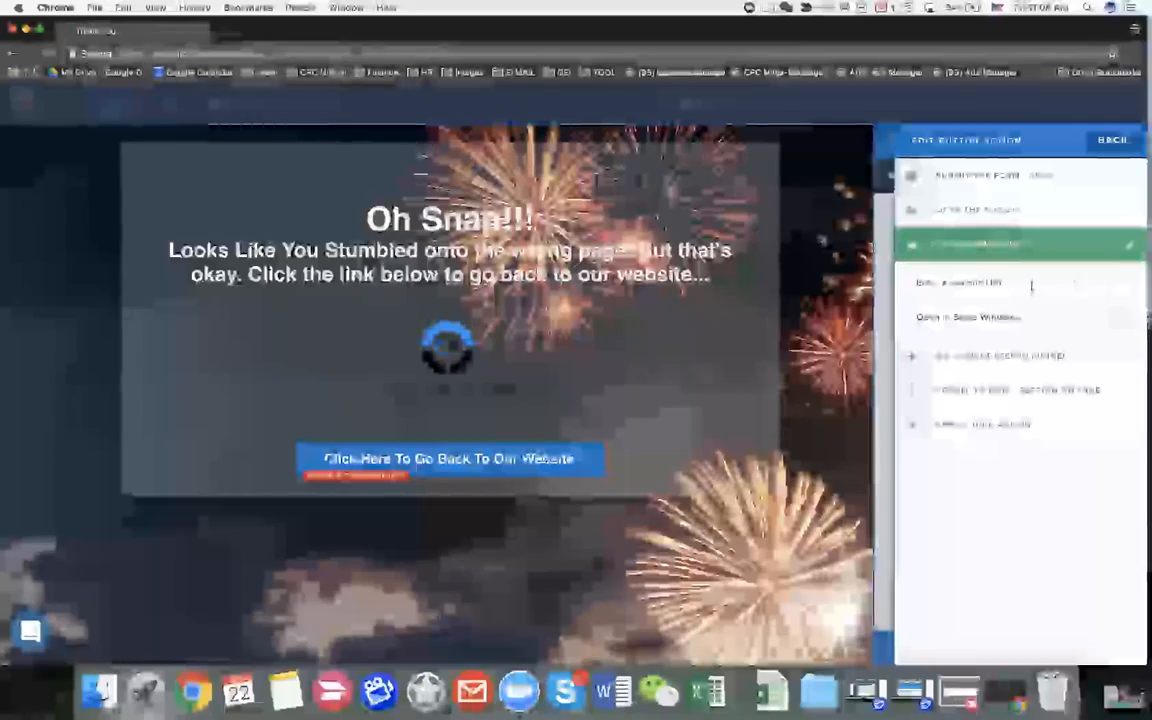
# Step: Link the button to the pasted catalystfitnessflorida.com URL and save the page
pyautogui.click(1032, 287)
pyautogui.write('http://catalystfitnessflorida.com/')
pyautogui.click(862, 259)
pyautogui.click(1115, 105)
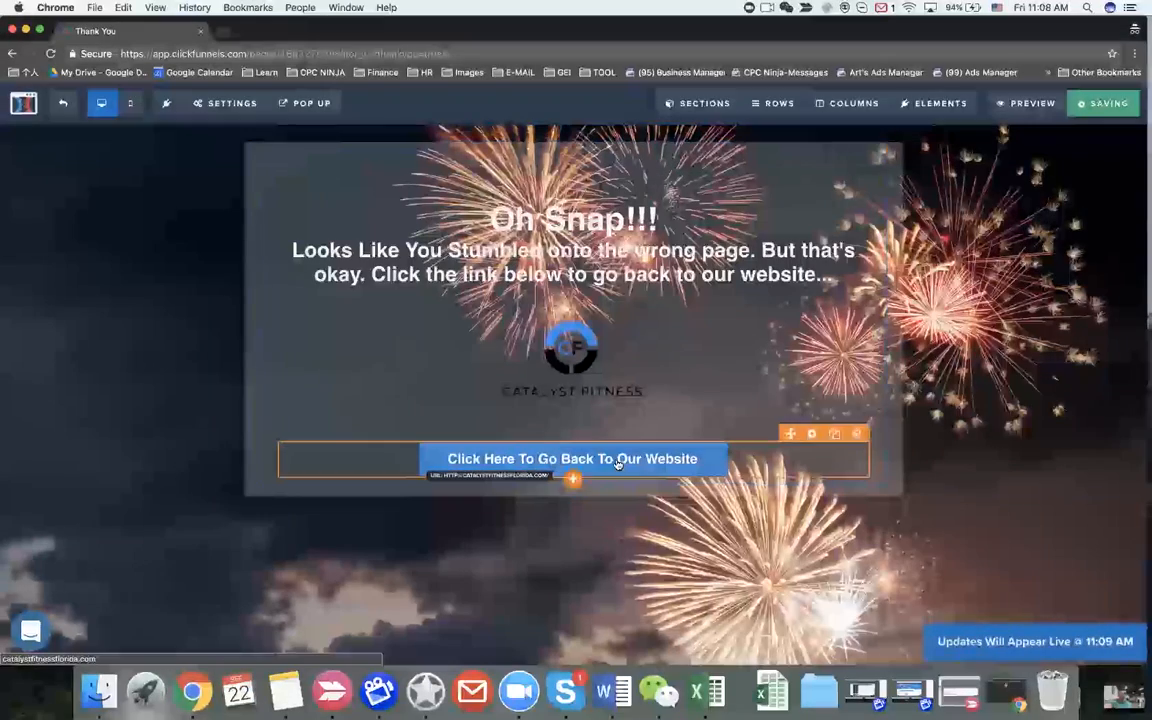
# Step: Review the button's background colour setting and save the page again
pyautogui.click(607, 458)
pyautogui.click(1039, 589)
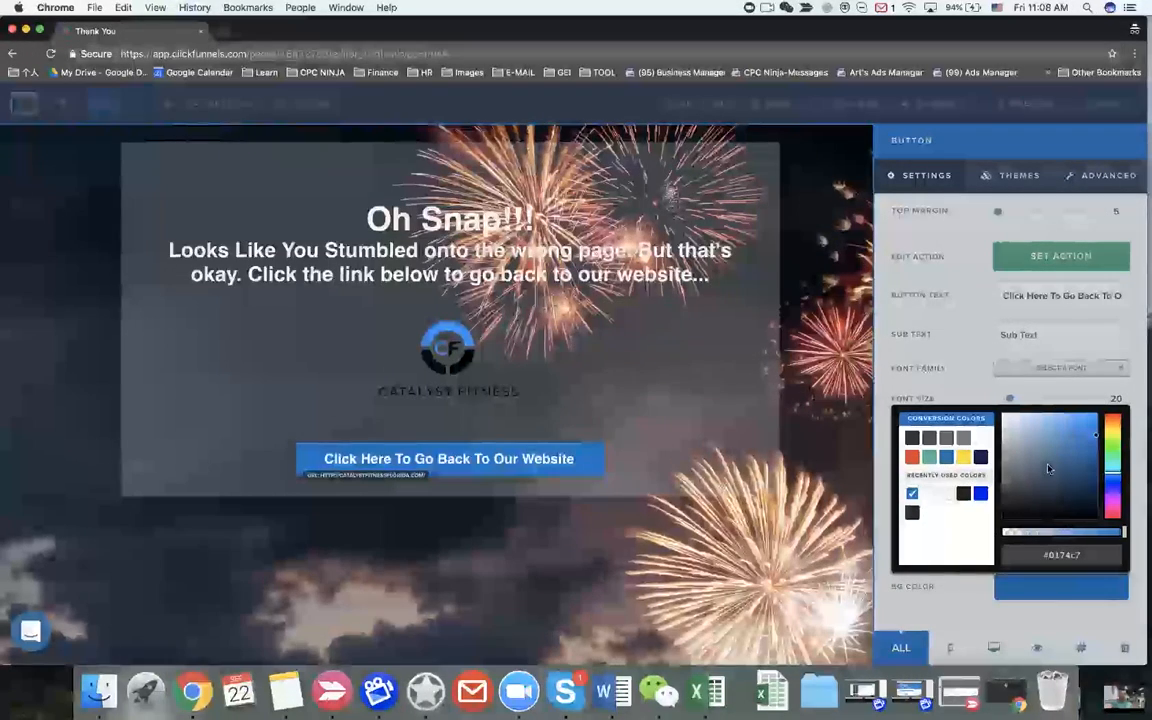
pyautogui.click(940, 376)
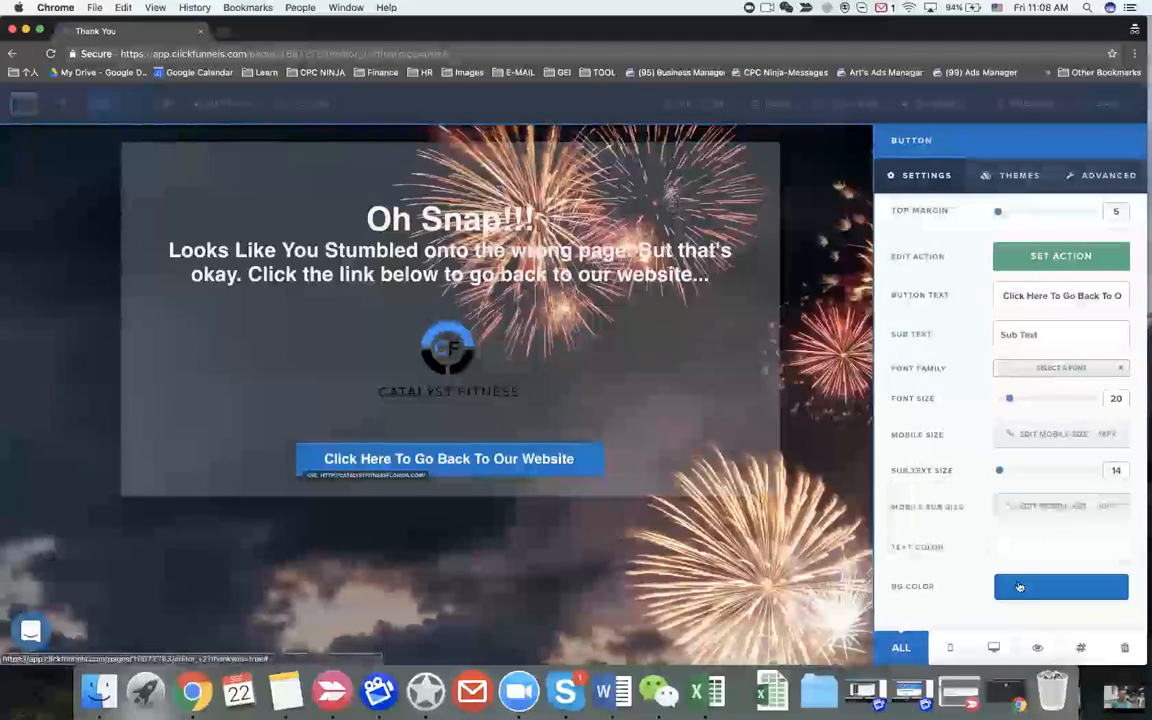
pyautogui.click(817, 455)
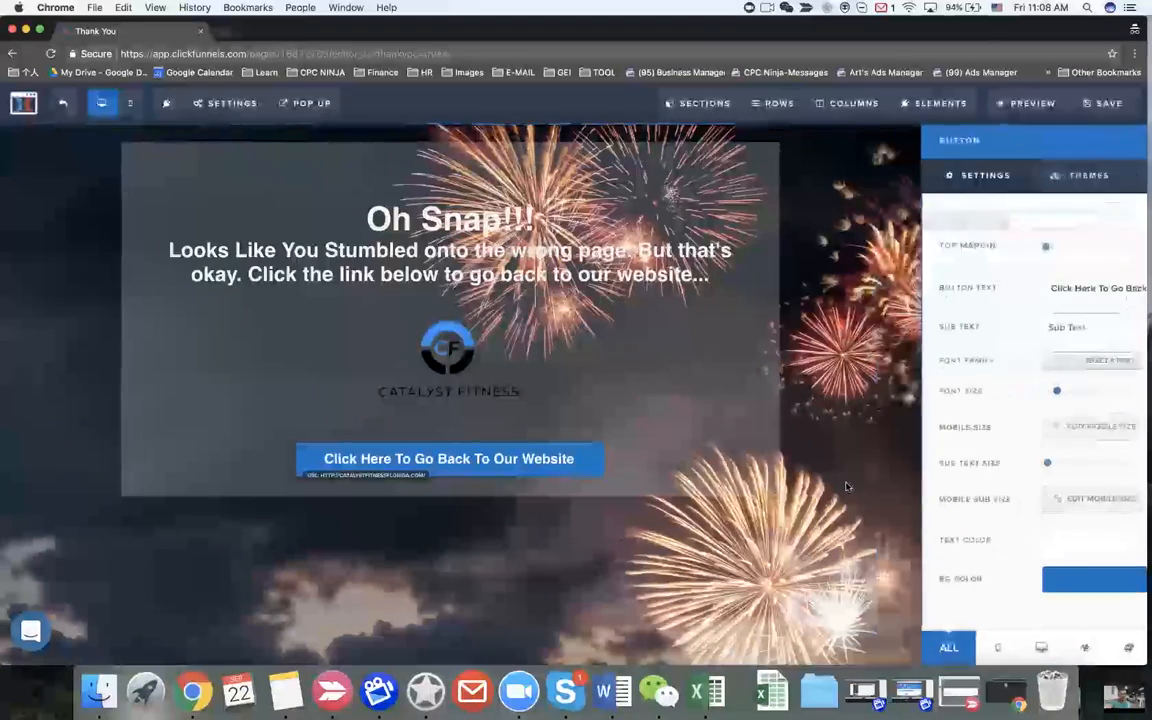
pyautogui.click(1106, 106)
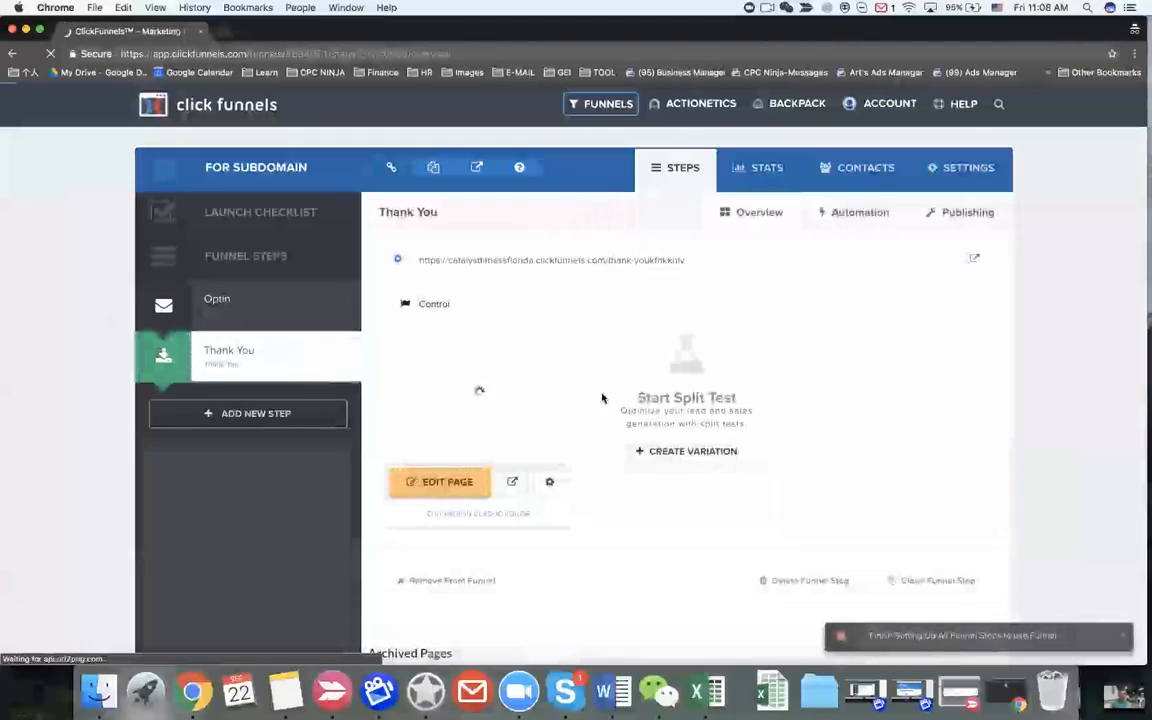
# Step: Rename the page to '404 Redirect' with the 404-page-not-found path and update it
pyautogui.click(549, 481)
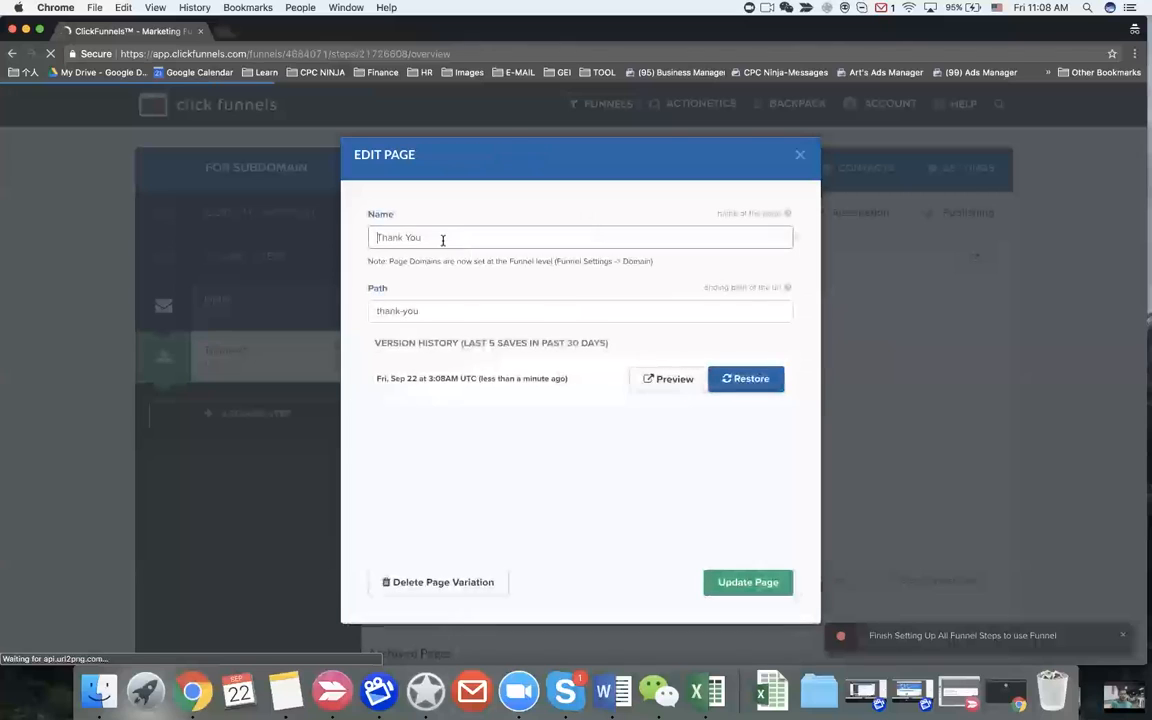
pyautogui.tripleClick(439, 239)
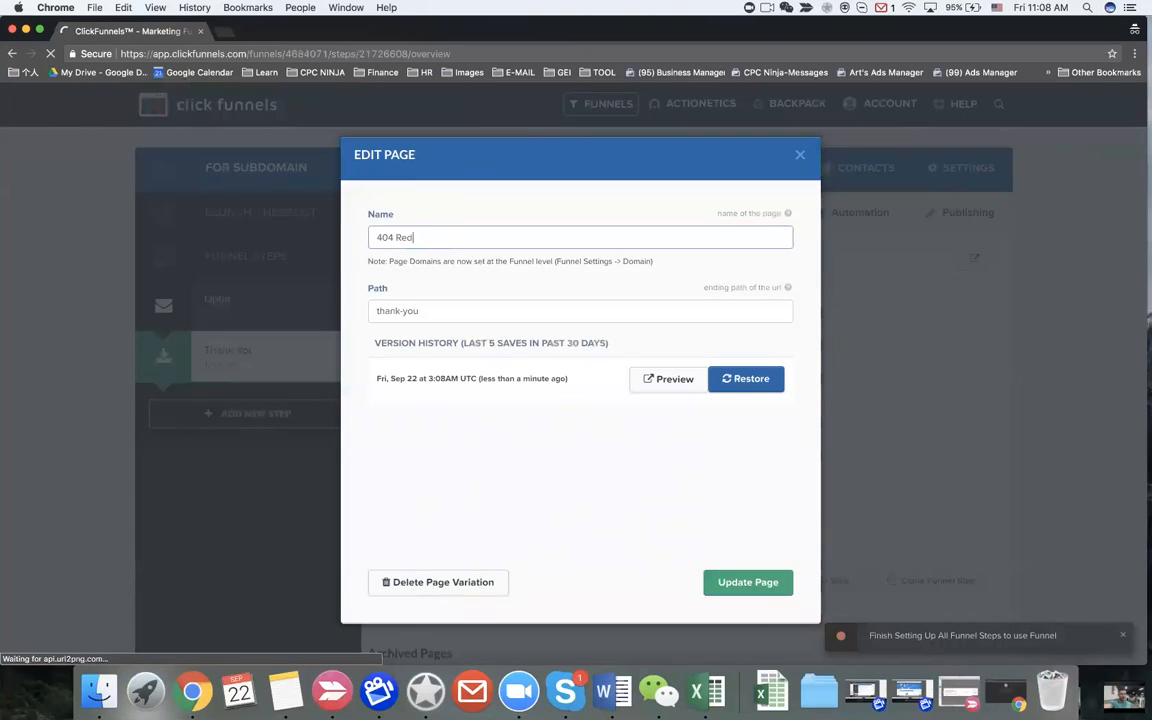
pyautogui.click(425, 311)
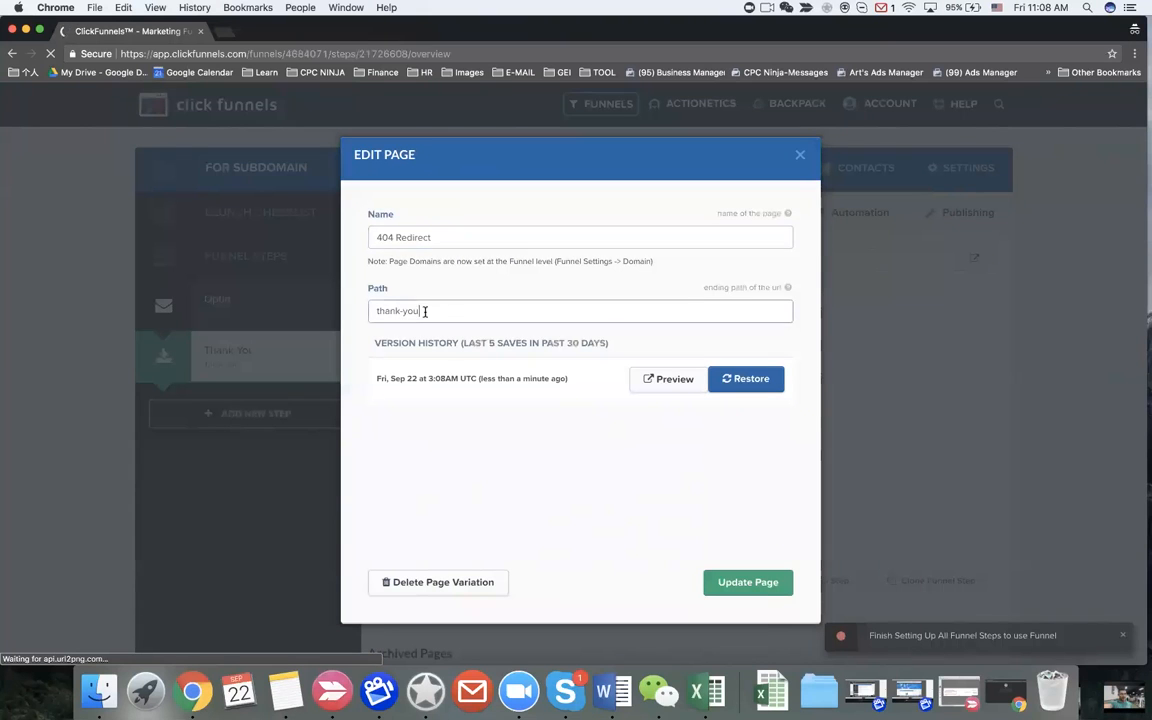
pyautogui.write('404-page-not-found')
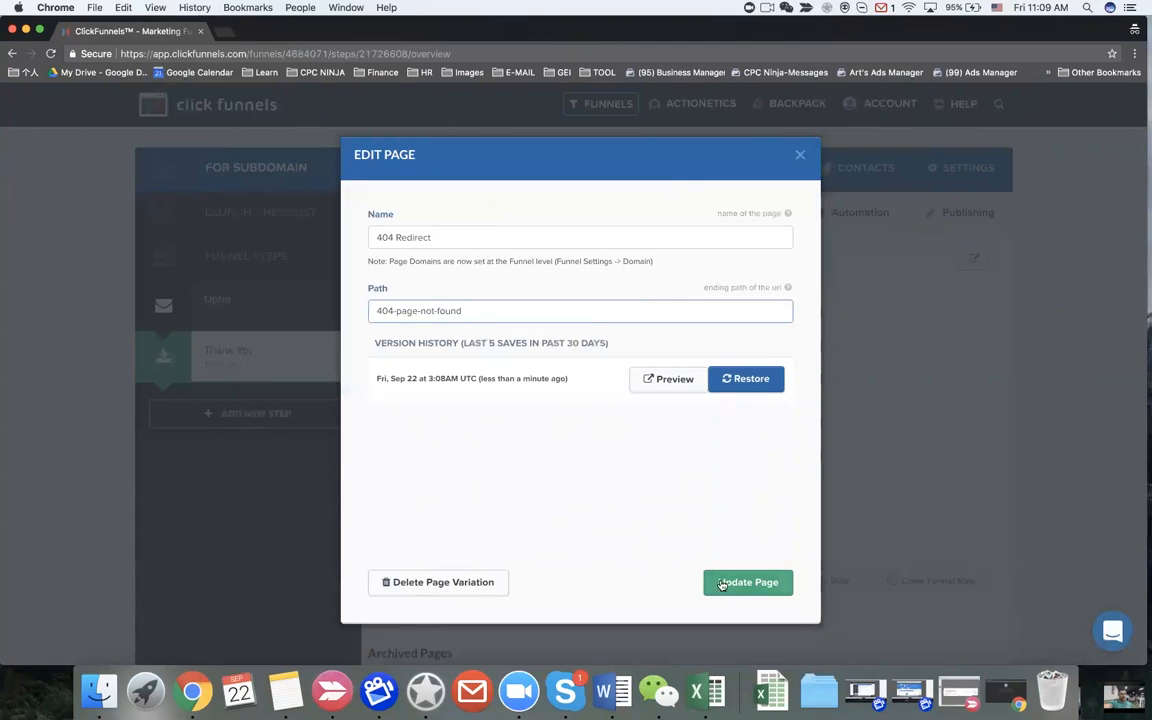
pyautogui.click(722, 585)
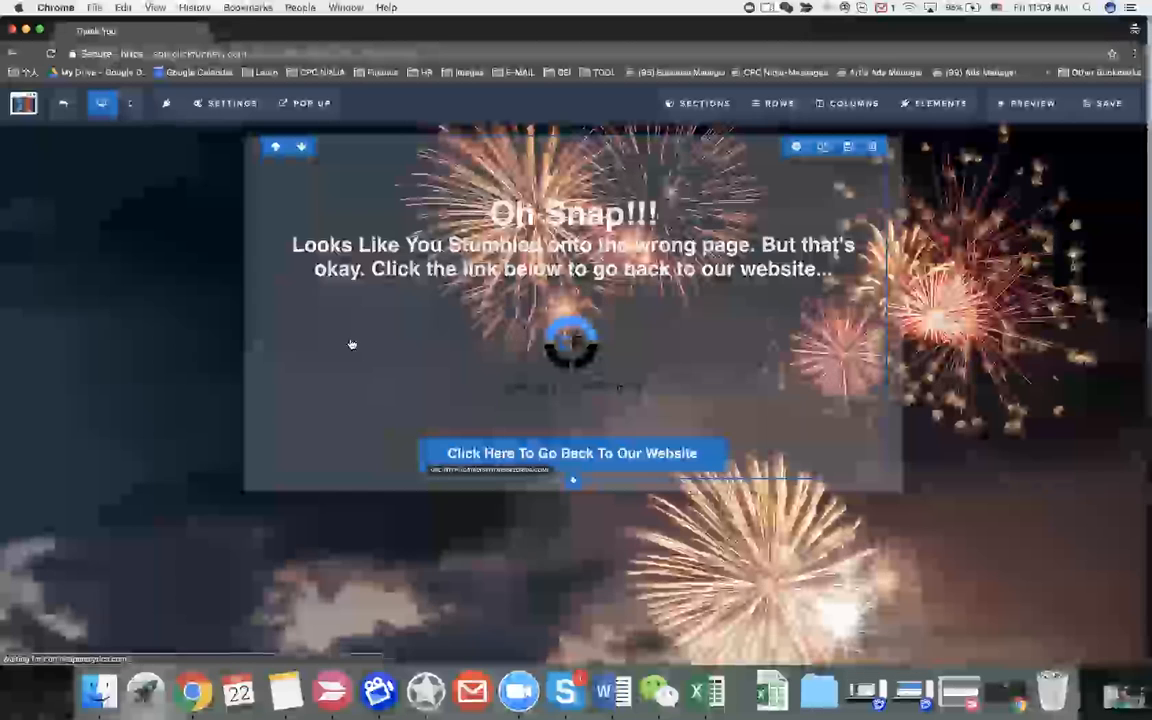
# Step: Set the page's SEO title to '404 Page not found' and keyword 404
pyautogui.click(225, 103)
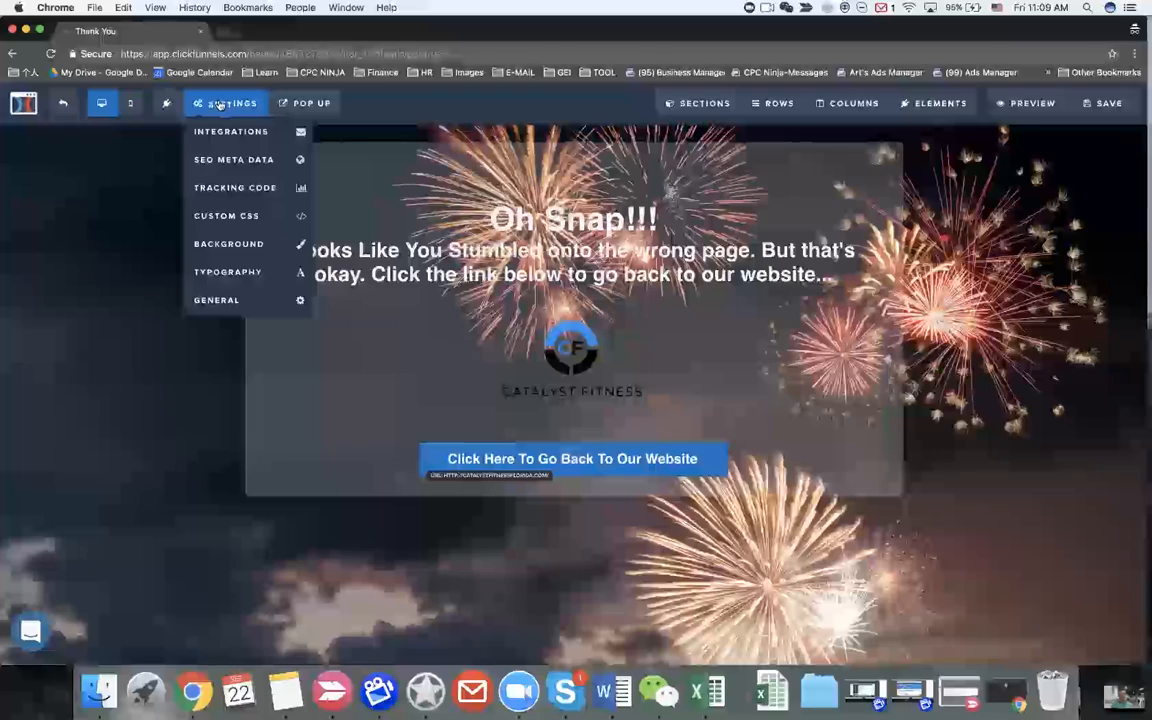
pyautogui.click(227, 165)
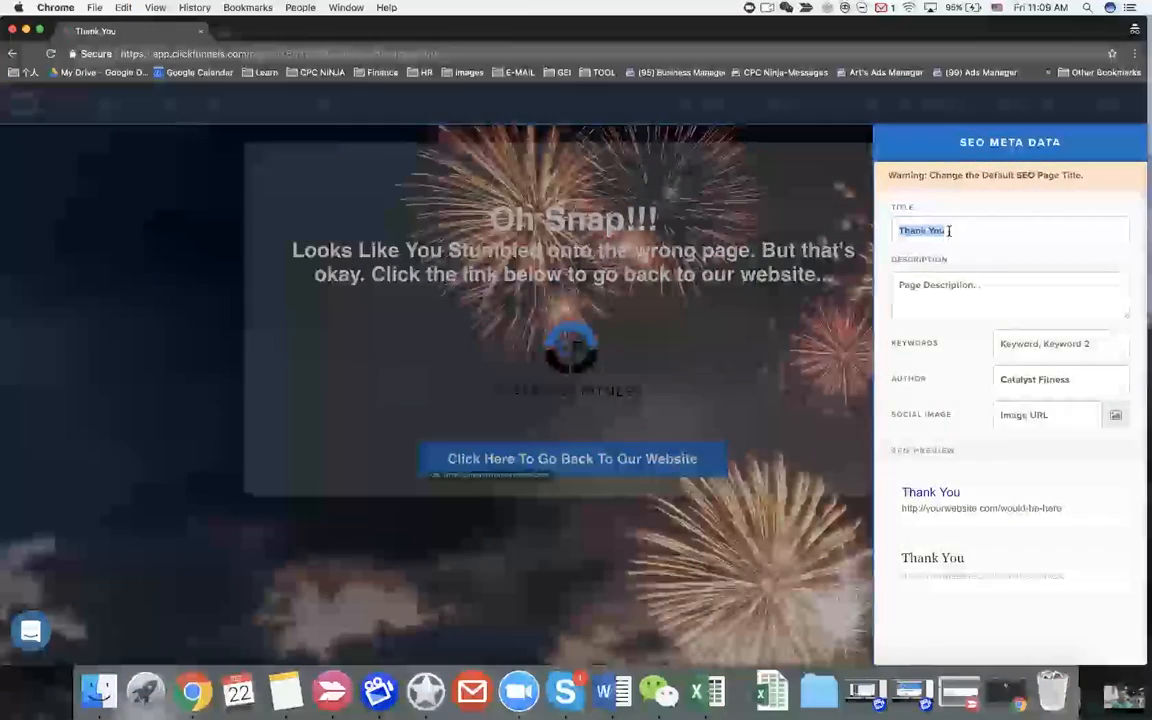
pyautogui.write('404 Page not found')
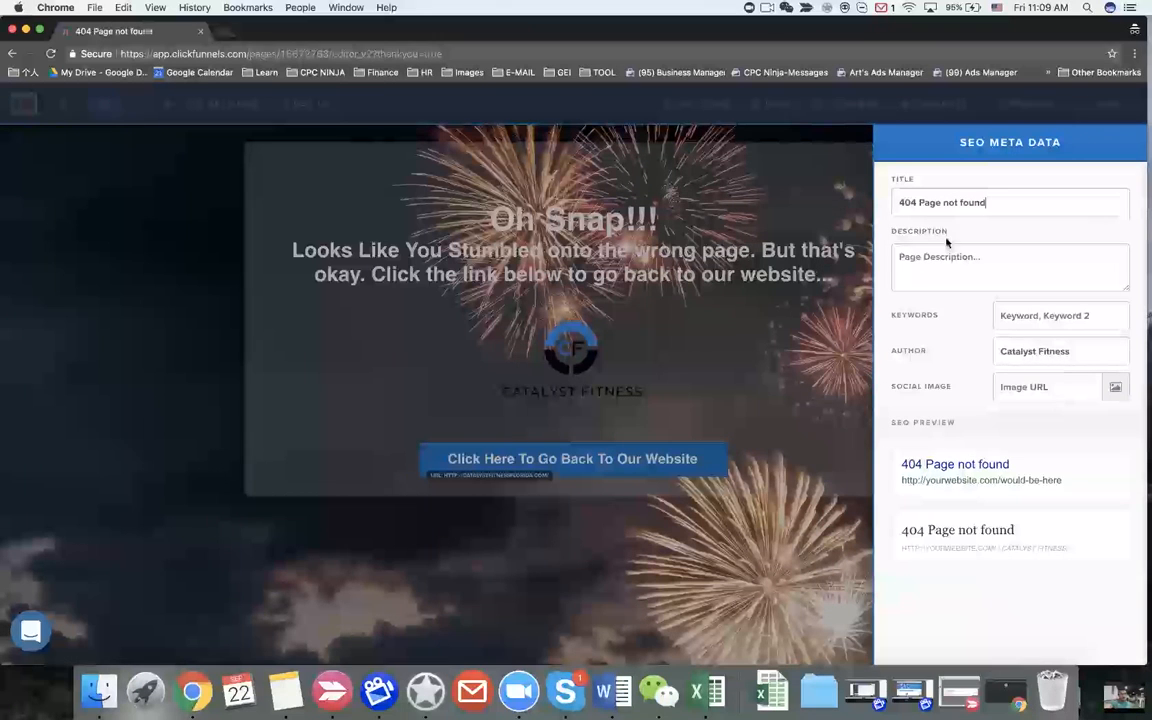
pyautogui.click(1045, 319)
pyautogui.write('404')
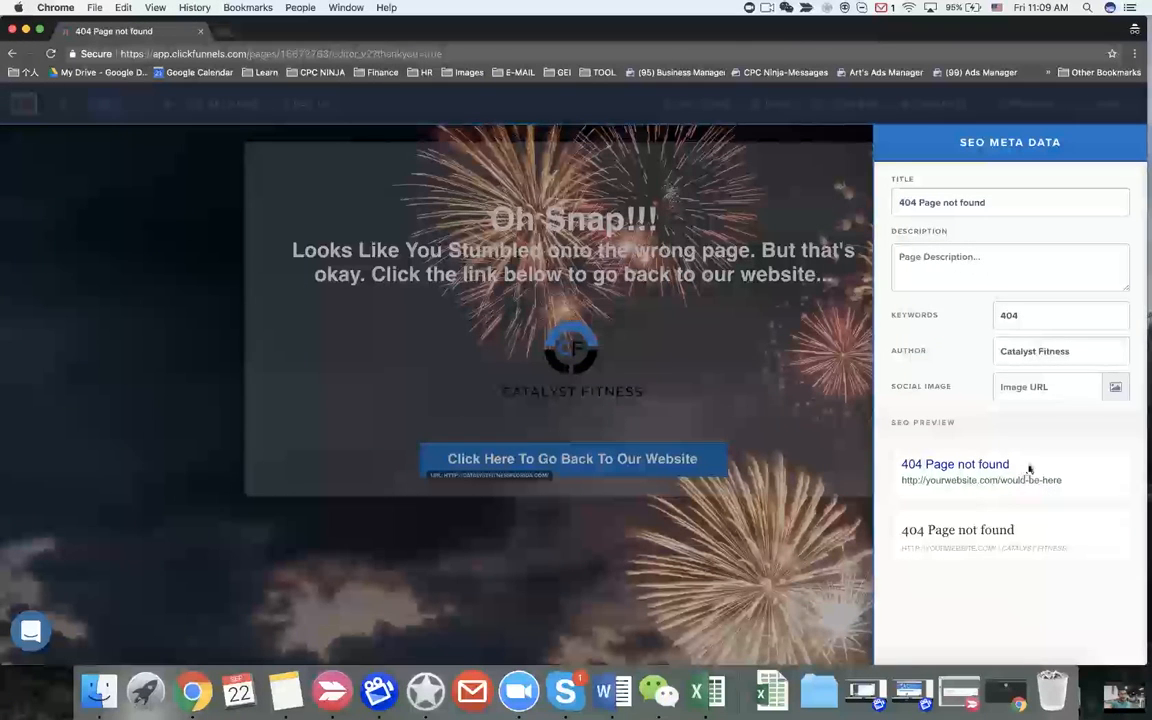
# Step: Add the Catalyst Fitness logo as the social image, save, and exit to the funnel
pyautogui.click(1118, 389)
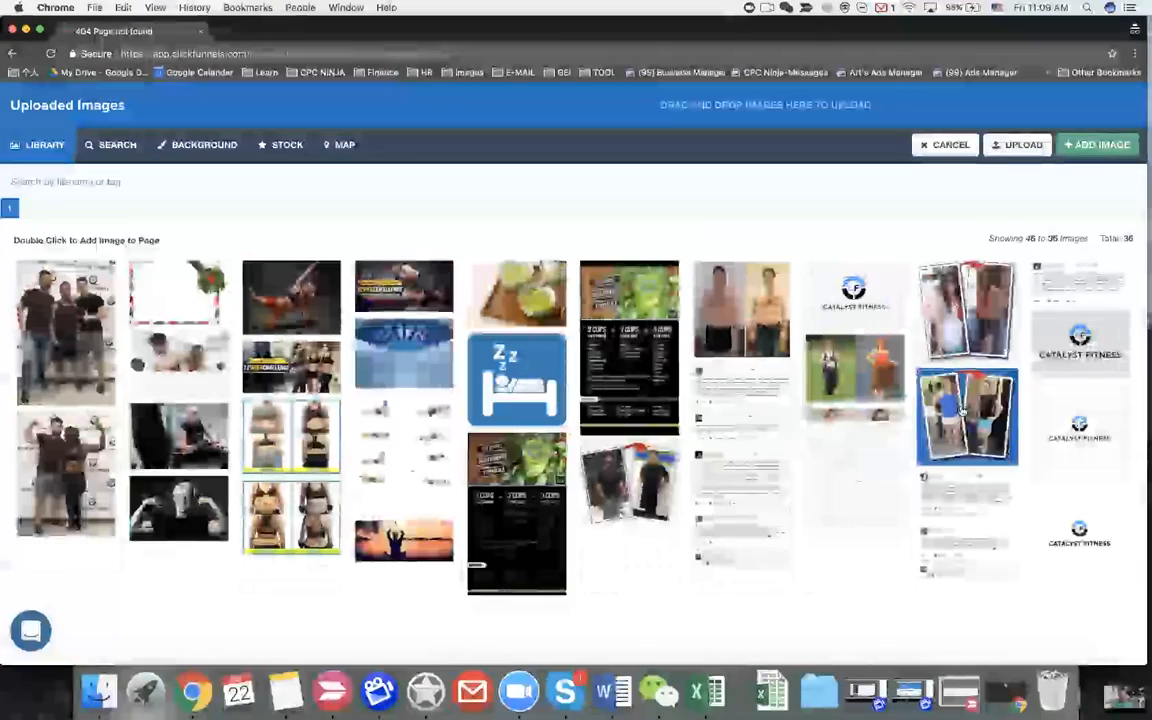
pyautogui.click(866, 309)
pyautogui.click(1115, 146)
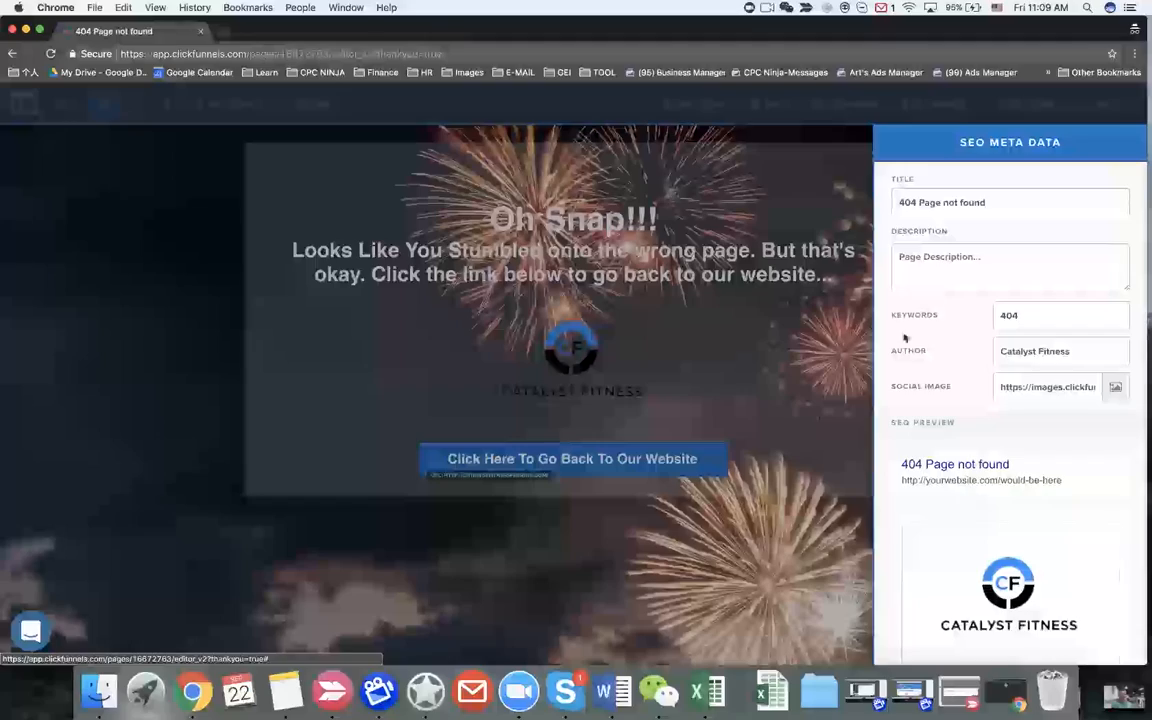
pyautogui.click(841, 233)
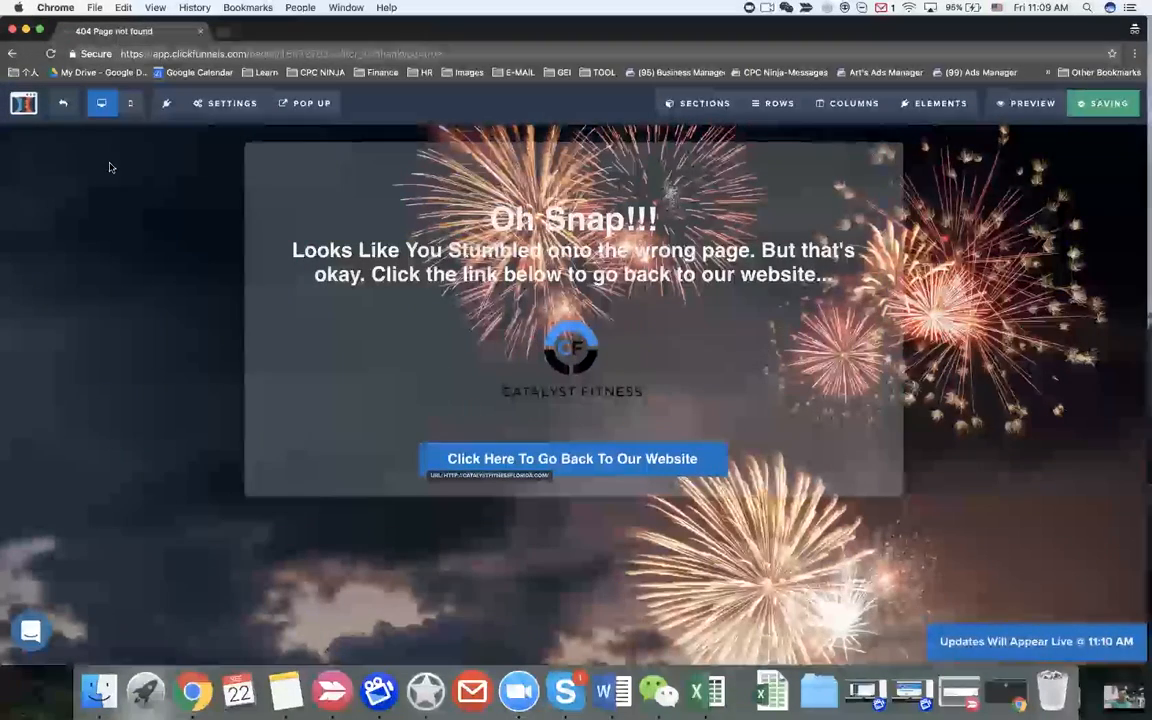
pyautogui.click(23, 103)
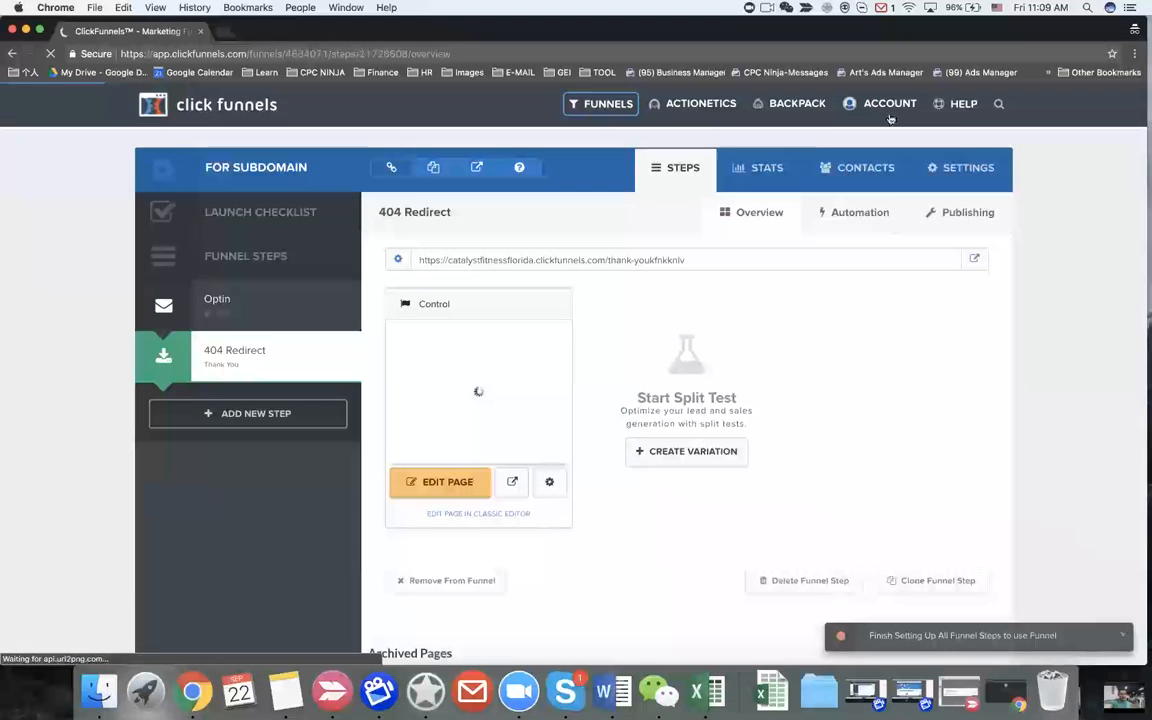
# Step: Set the apply domain's 404 error page to For Subdomain / 404 Redirect, save, and view My Domains
pyautogui.click(887, 108)
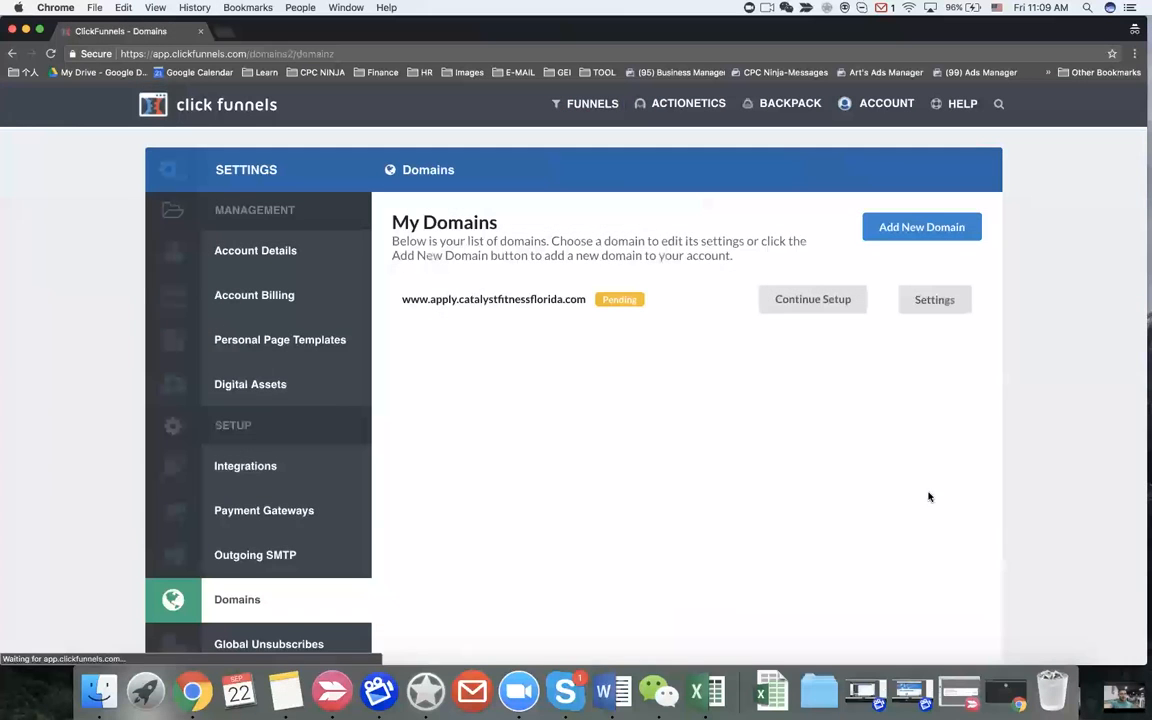
pyautogui.click(941, 298)
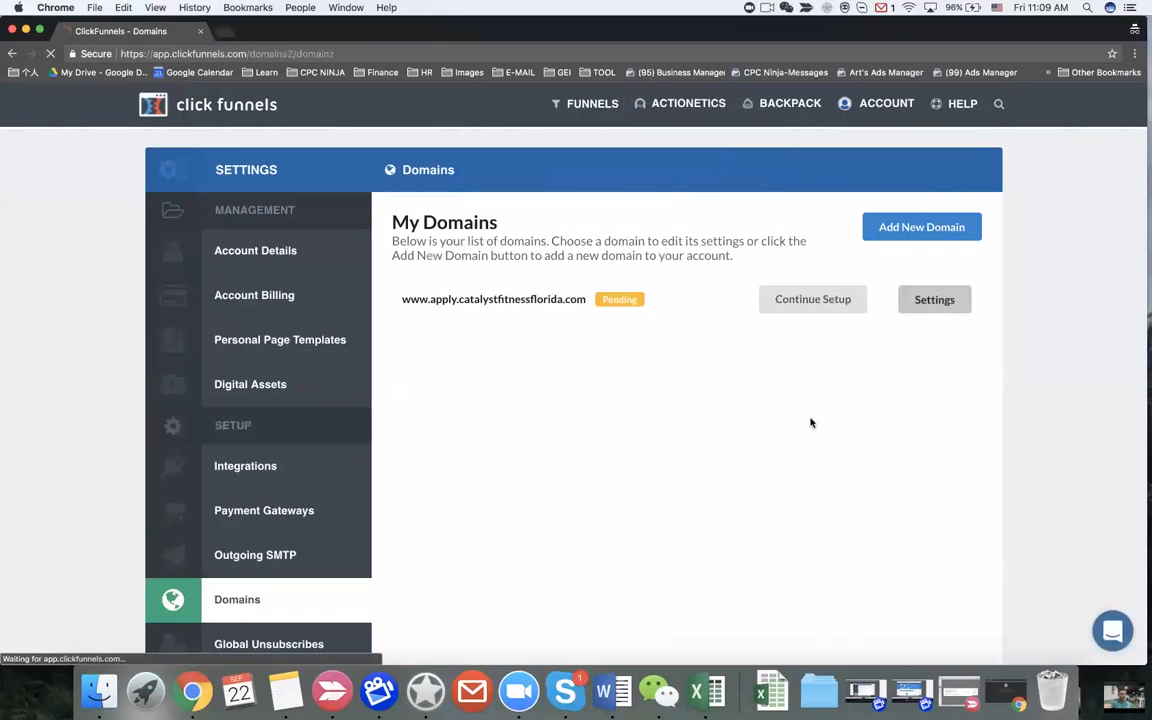
pyautogui.click(955, 334)
pyautogui.click(485, 420)
pyautogui.scroll(-5, 496, 513)
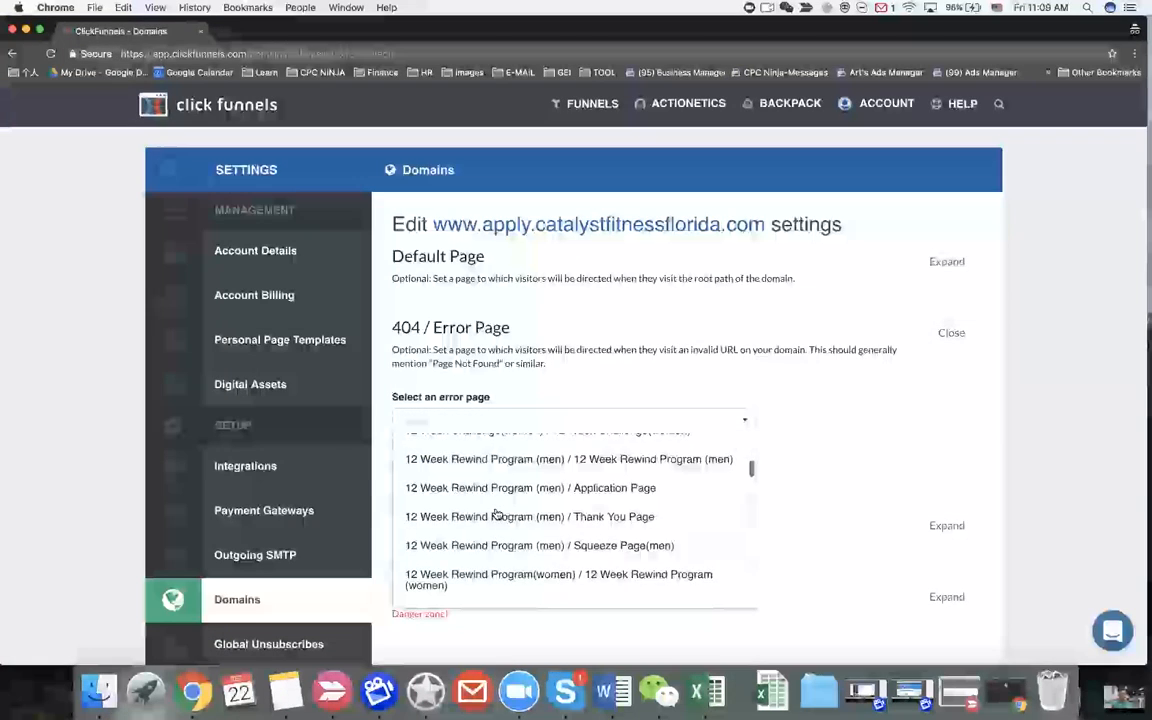
pyautogui.scroll(-6, 496, 513)
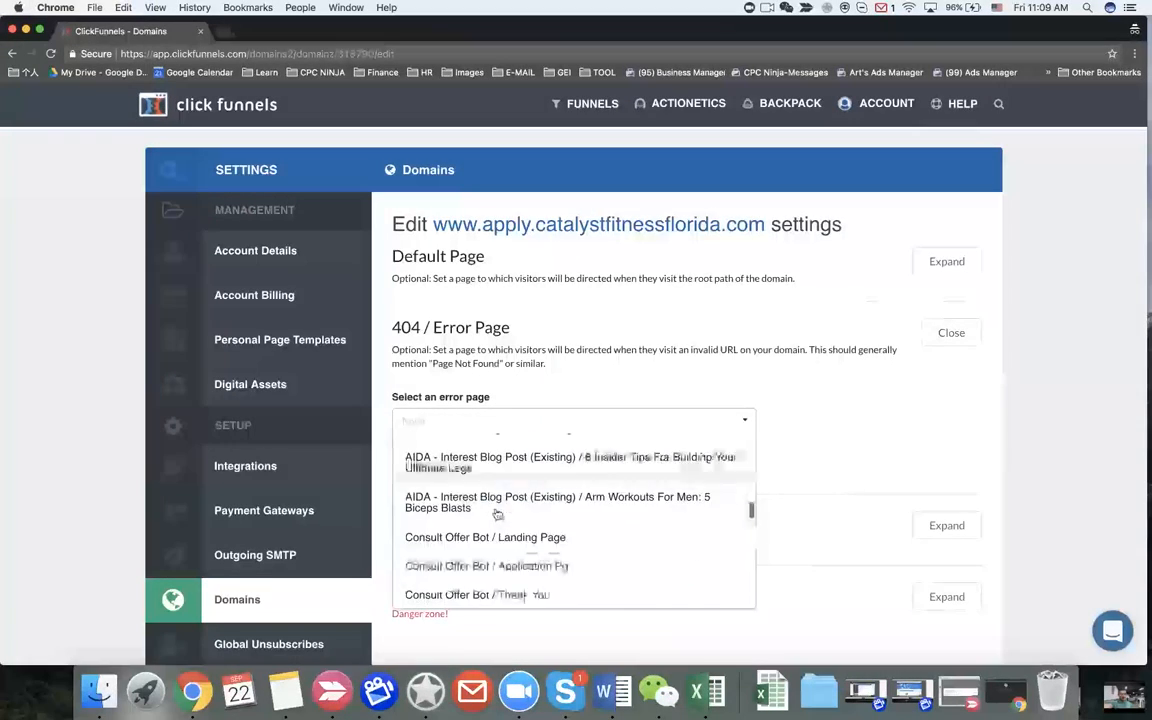
pyautogui.scroll(-10, 496, 513)
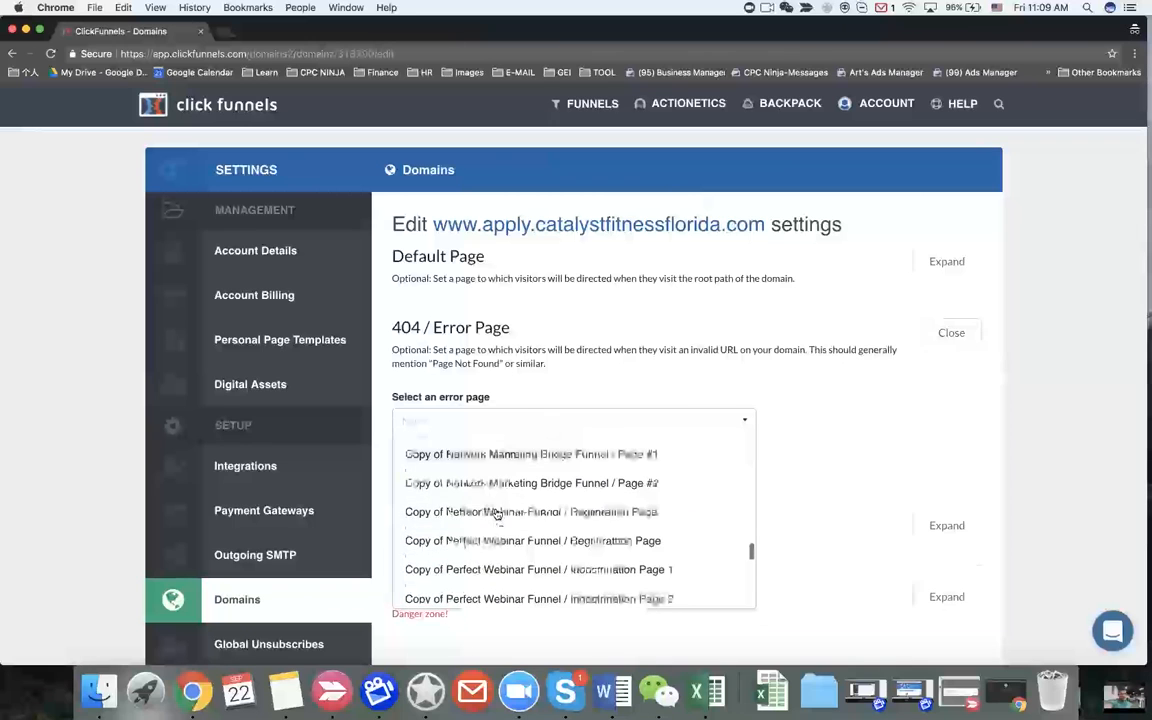
pyautogui.scroll(-6, 496, 513)
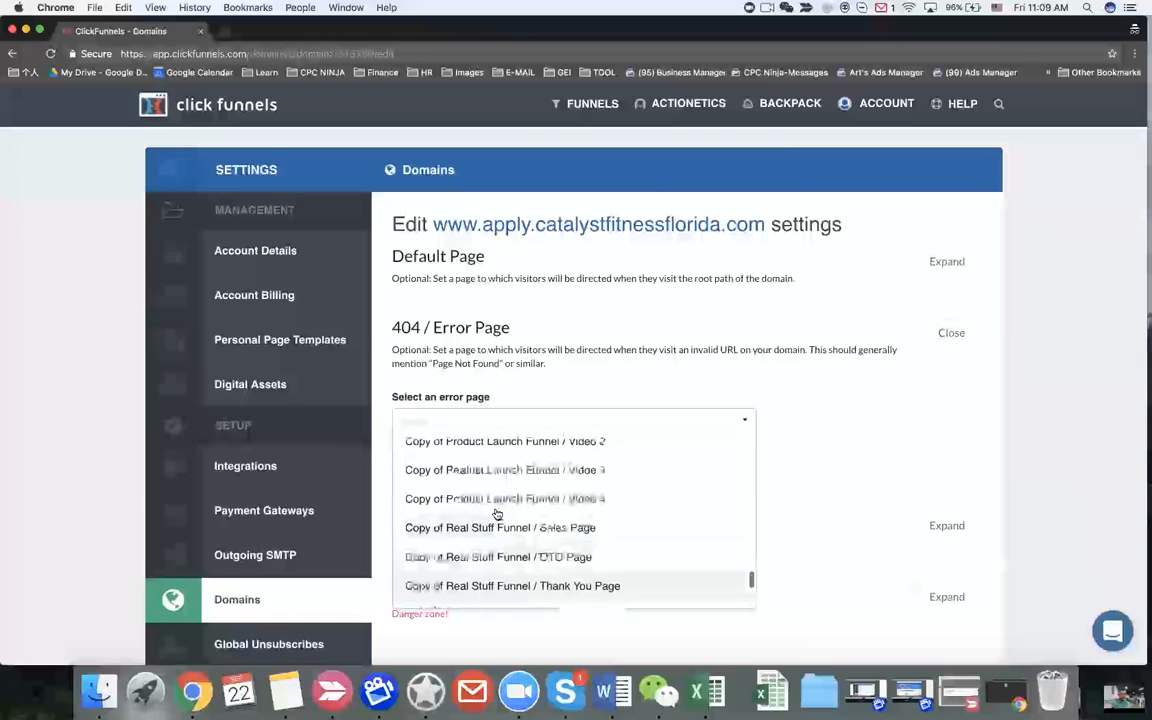
pyautogui.scroll(-5, 496, 510)
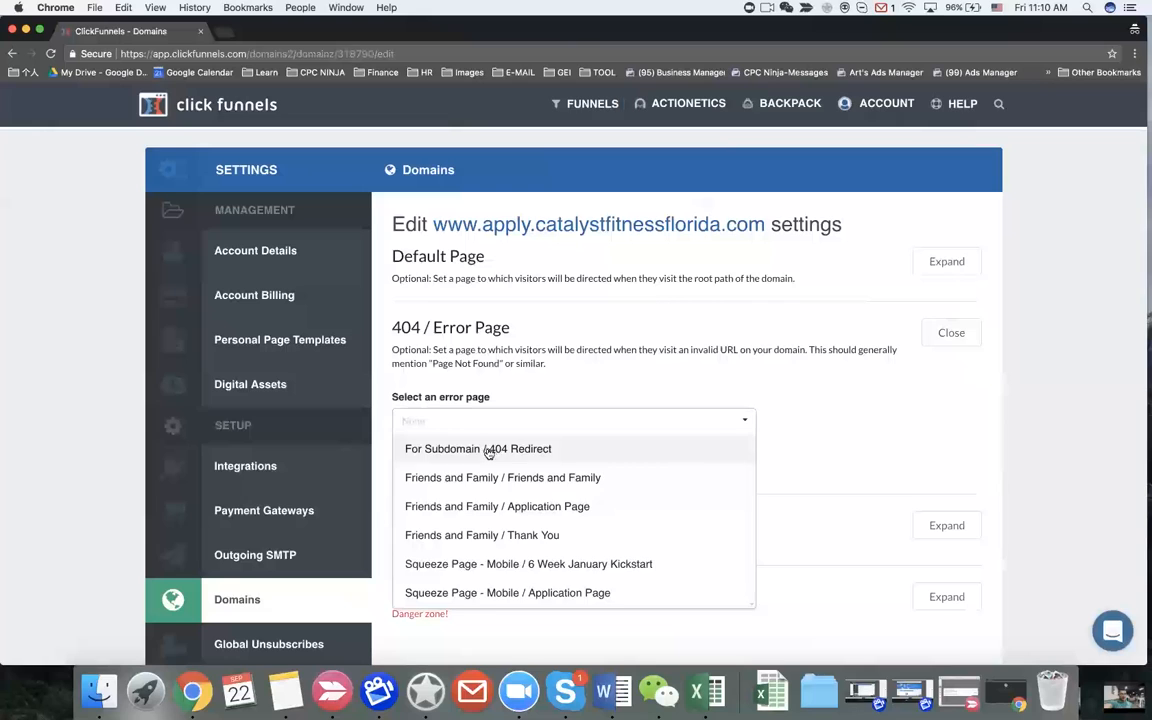
pyautogui.click(488, 455)
pyautogui.click(444, 461)
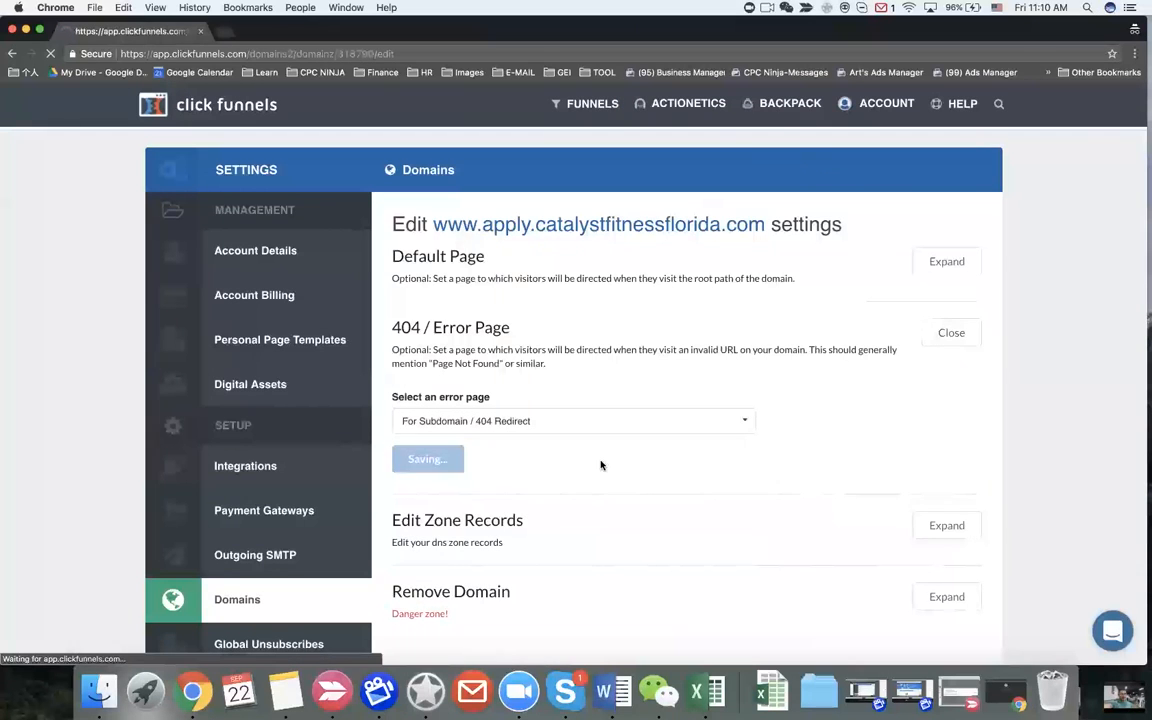
pyautogui.click(885, 113)
pyautogui.click(888, 188)
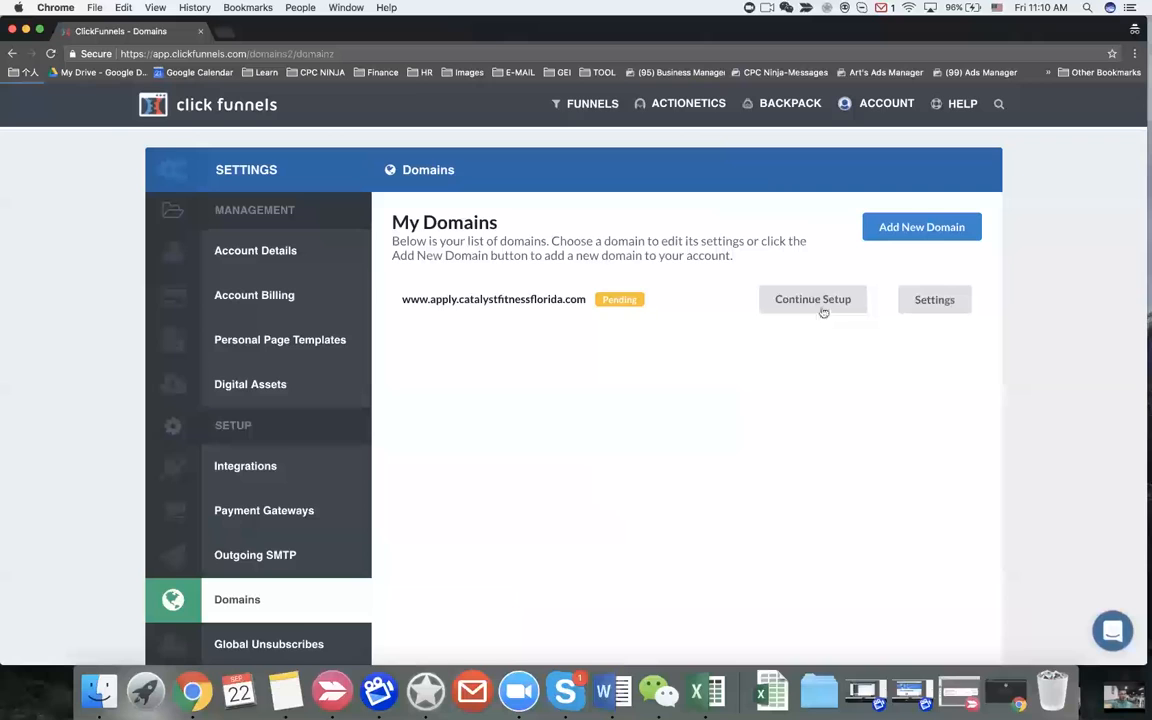
# Step: Finish setting up the pending domain by associating it with the 12 Week Challenge(women) funnel
pyautogui.click(814, 300)
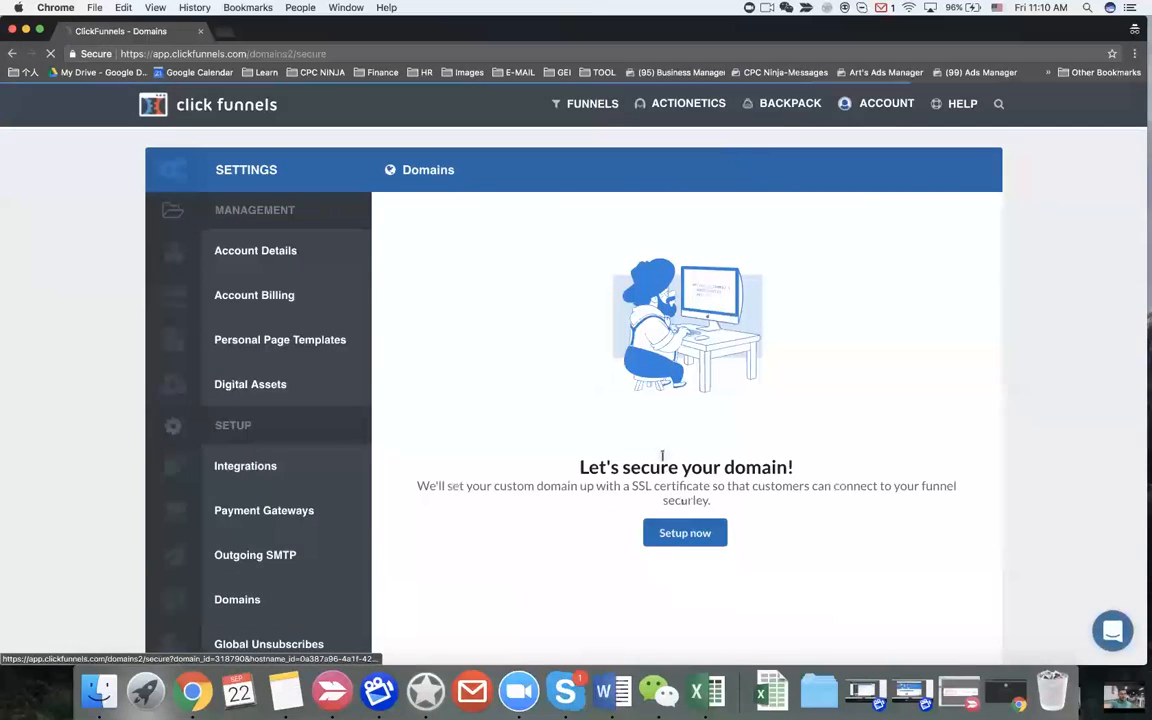
pyautogui.scroll(-3, 660, 456)
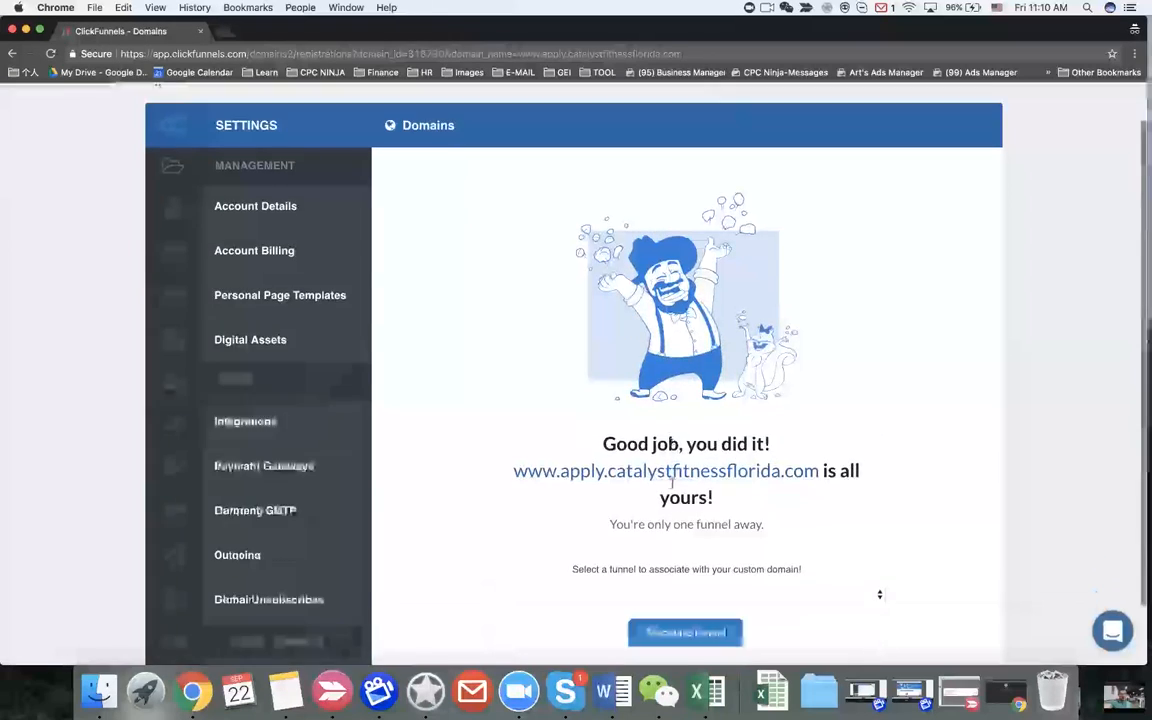
pyautogui.click(700, 532)
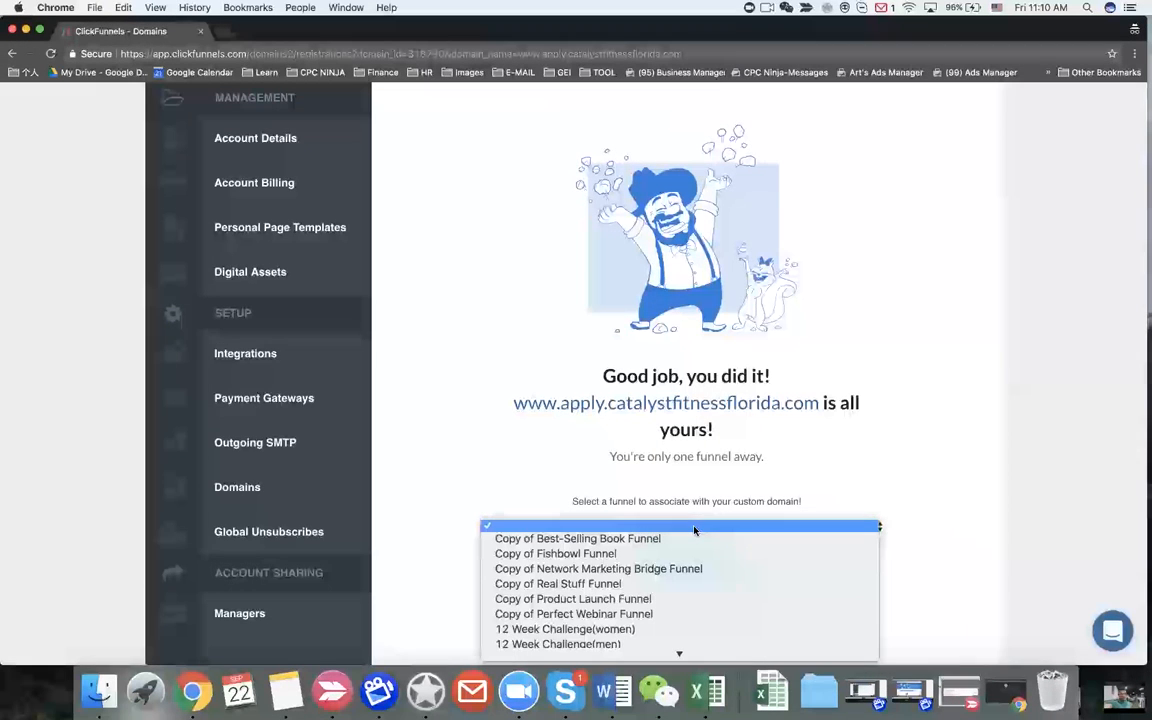
pyautogui.scroll(-4, 680, 572)
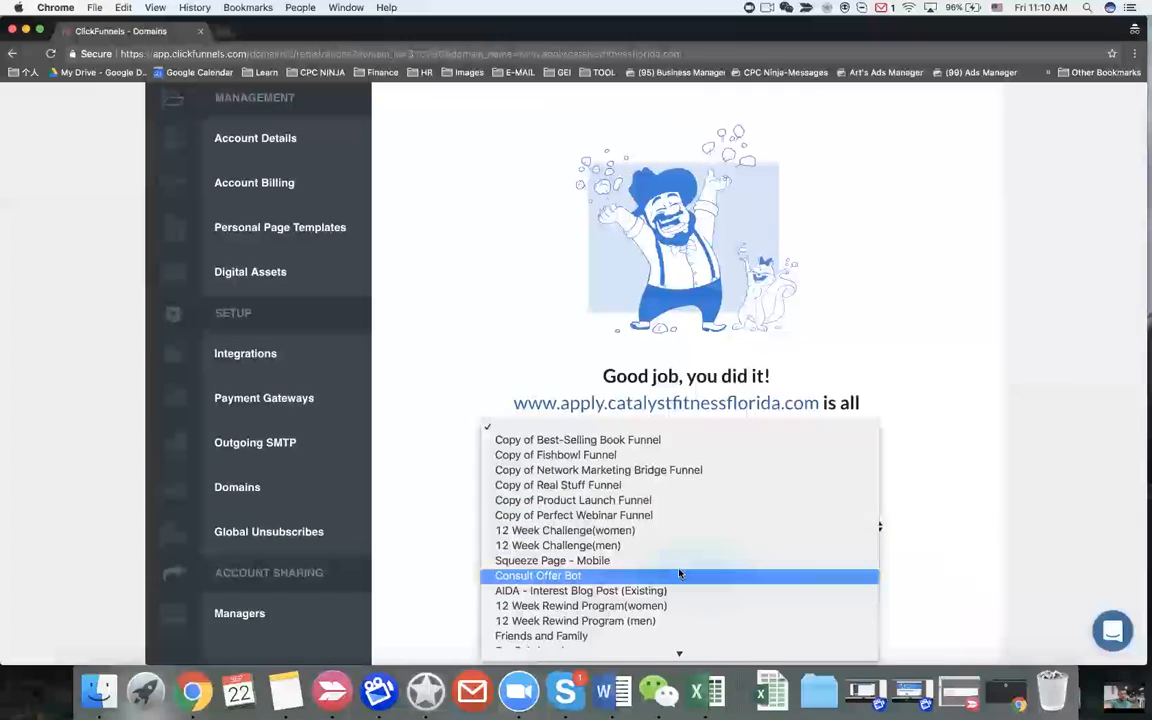
pyautogui.click(622, 536)
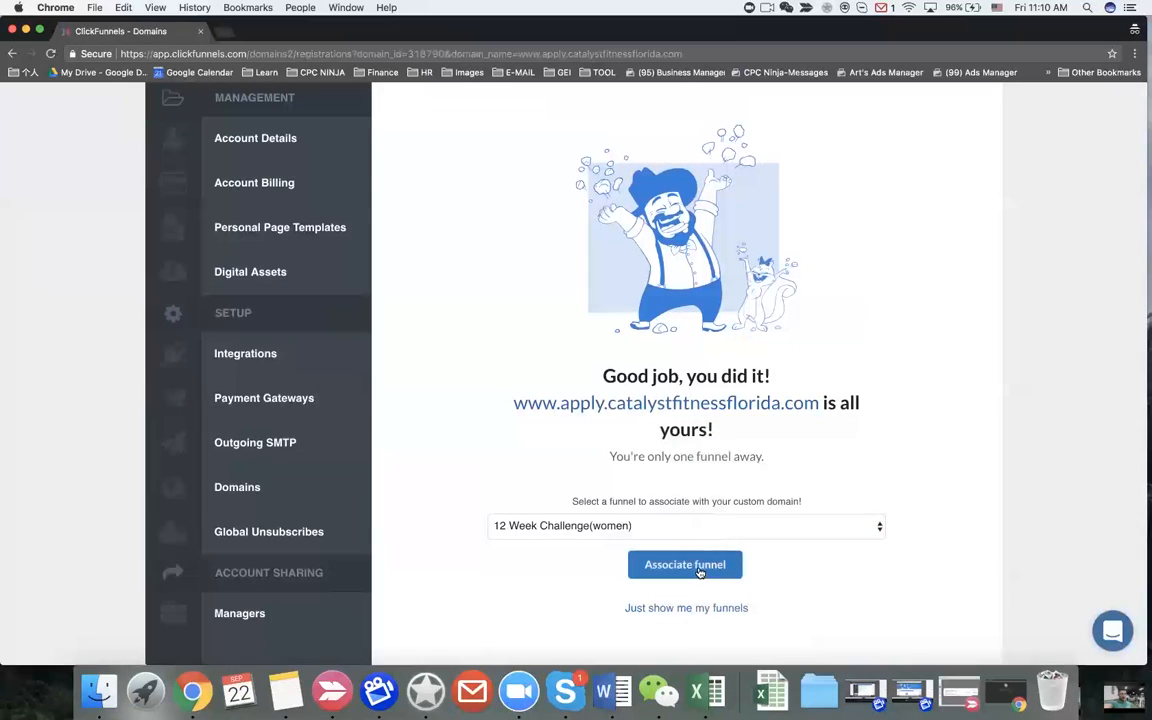
pyautogui.click(699, 568)
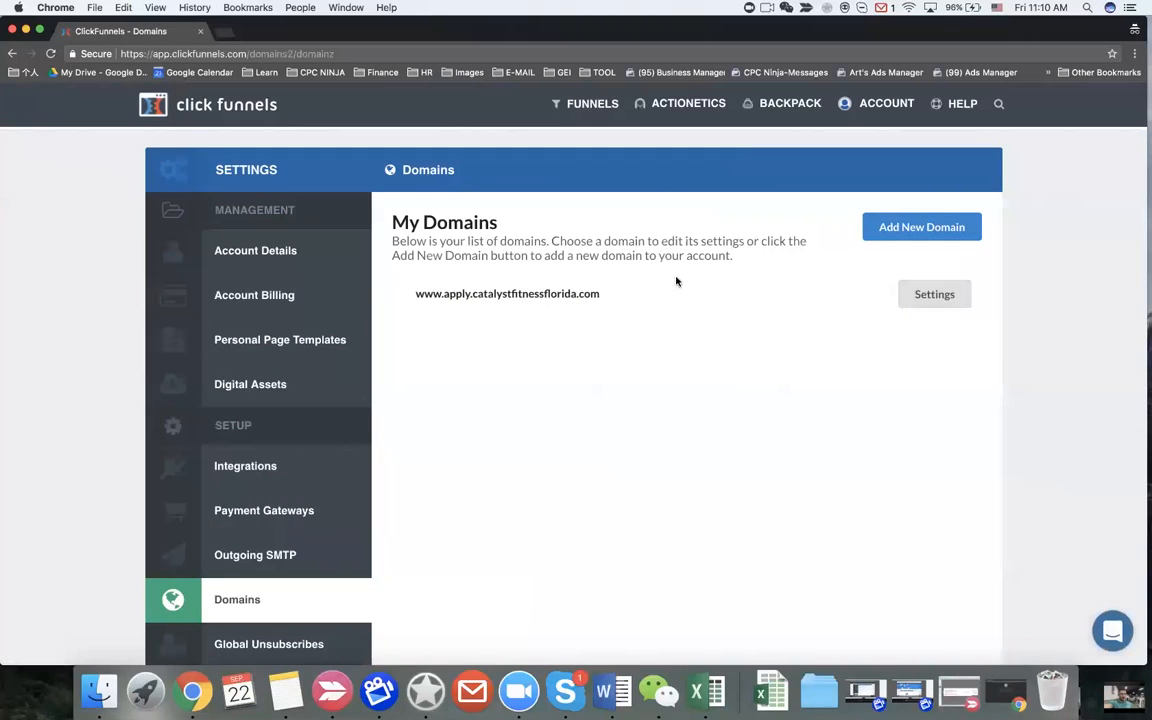
# Step: In the 12 Week Challenge(women) funnel settings, clear the domain and save
pyautogui.moveTo(579, 108)
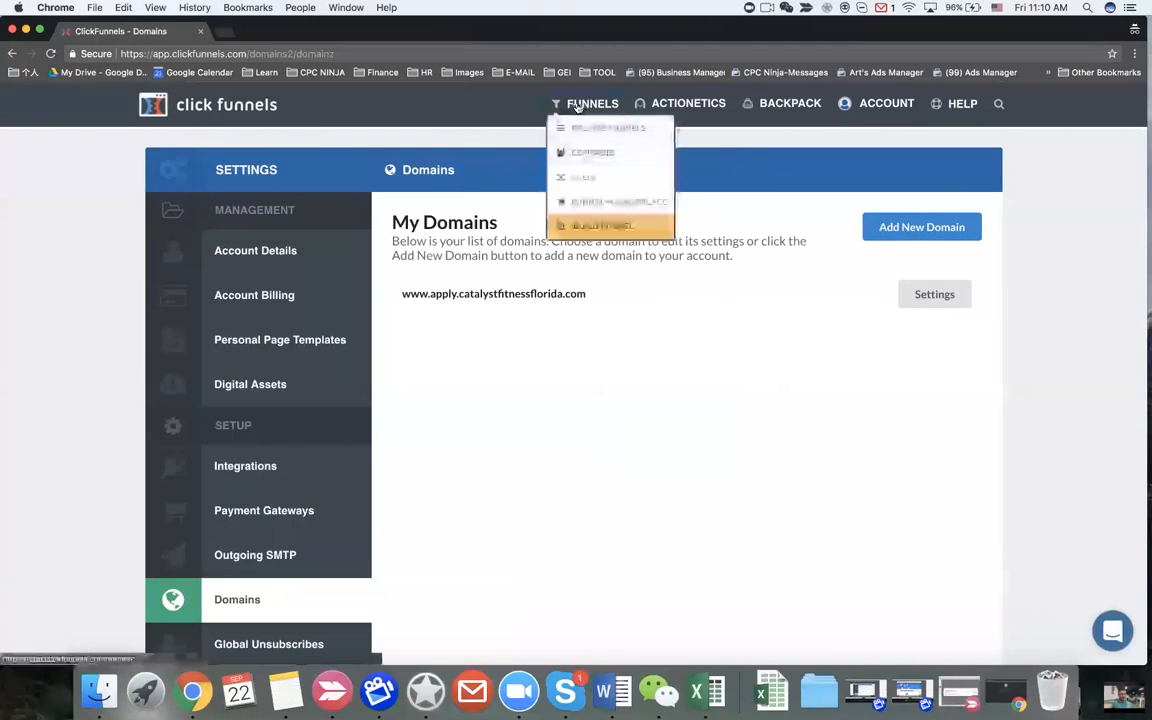
pyautogui.click(585, 130)
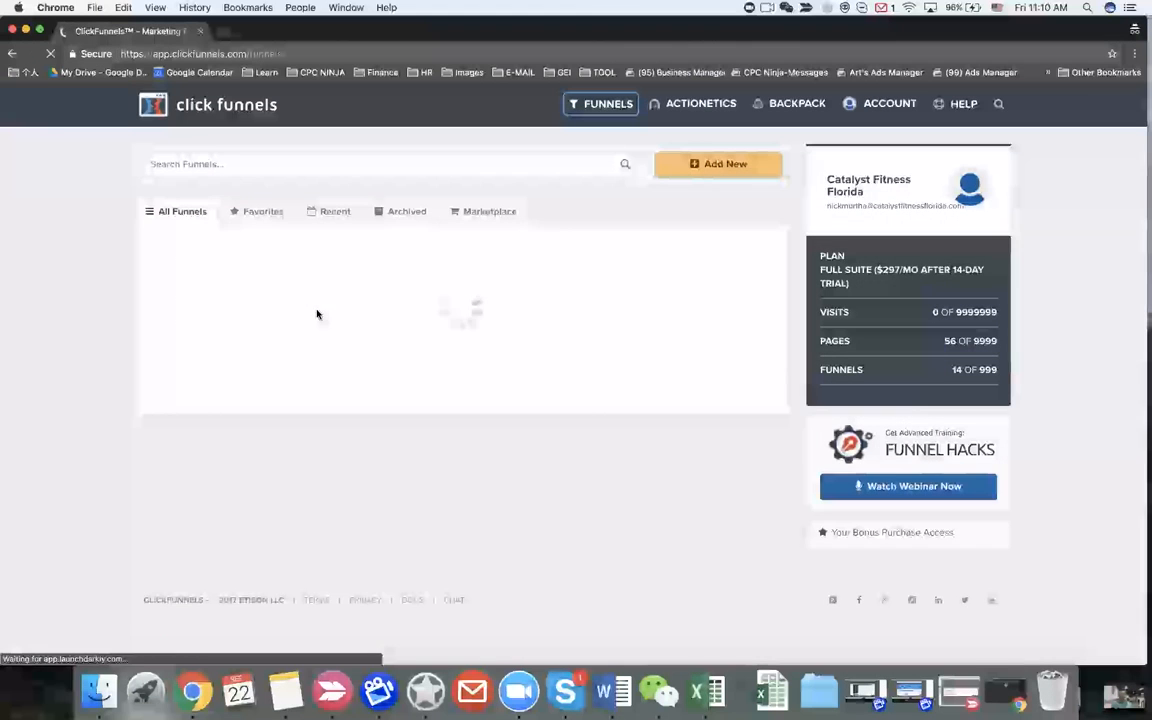
pyautogui.click(297, 278)
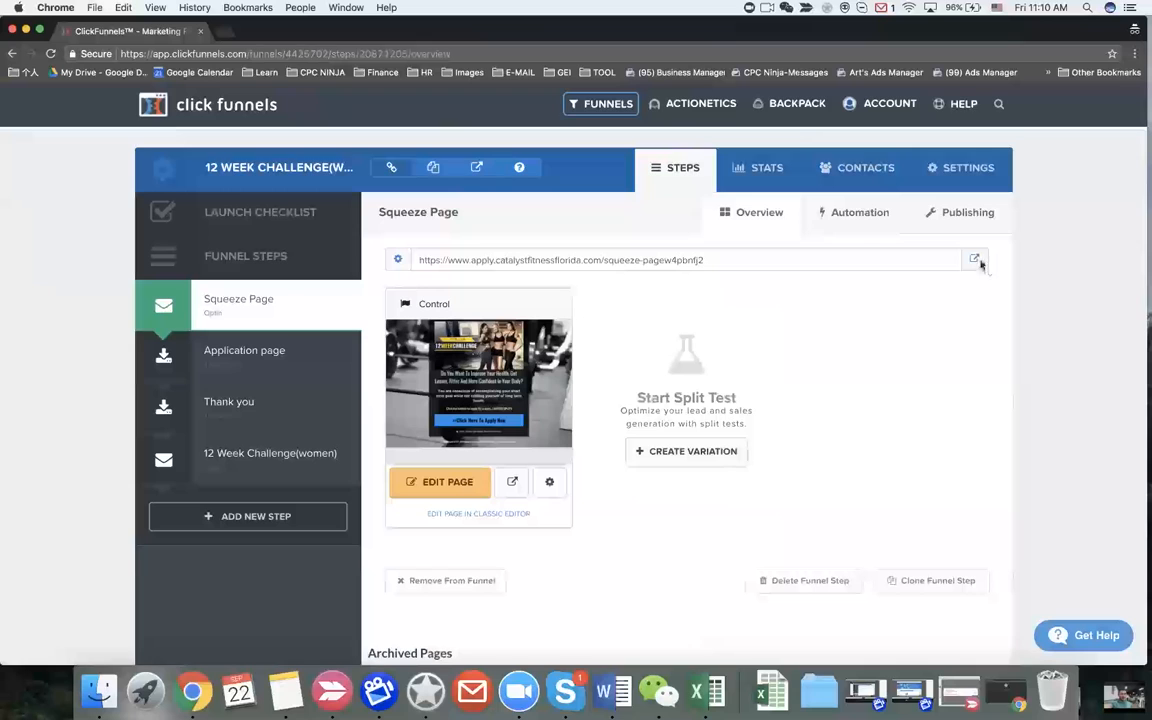
pyautogui.click(967, 169)
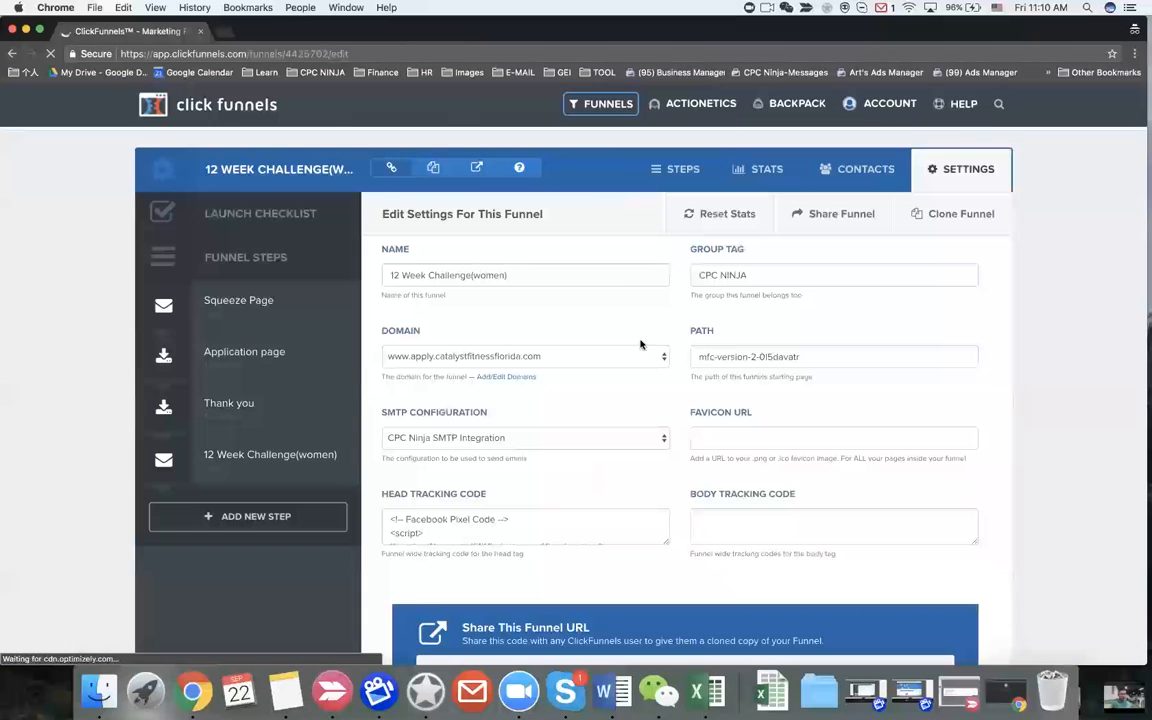
pyautogui.click(472, 360)
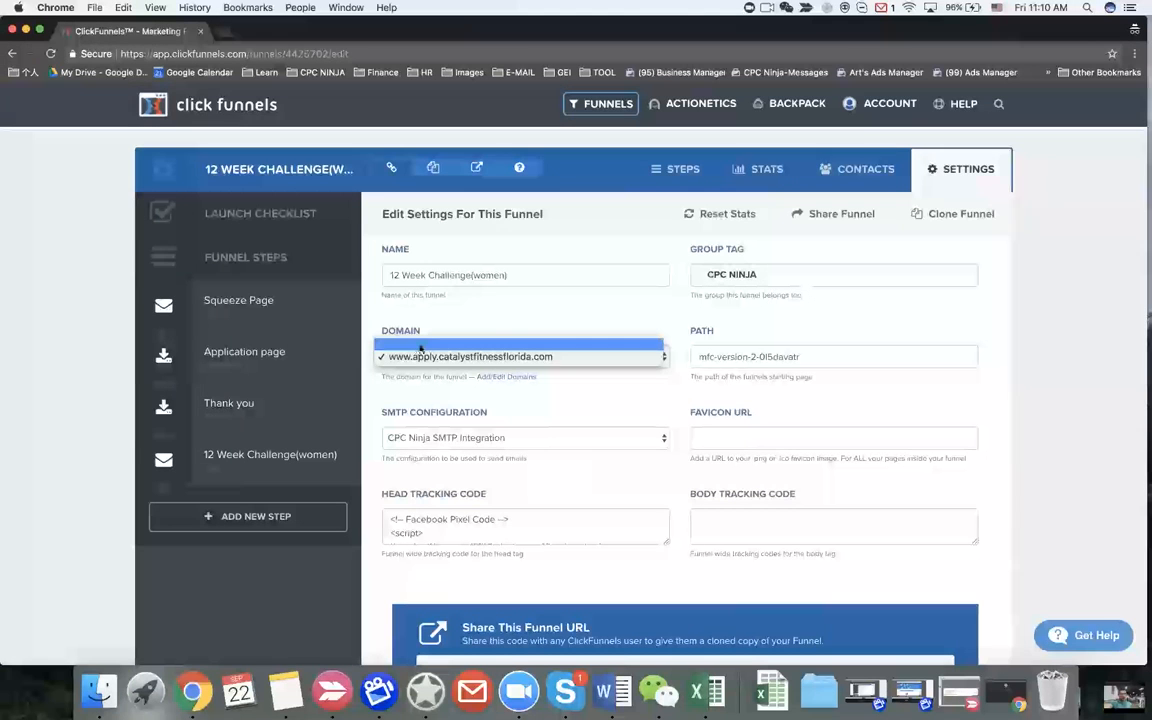
pyautogui.click(423, 346)
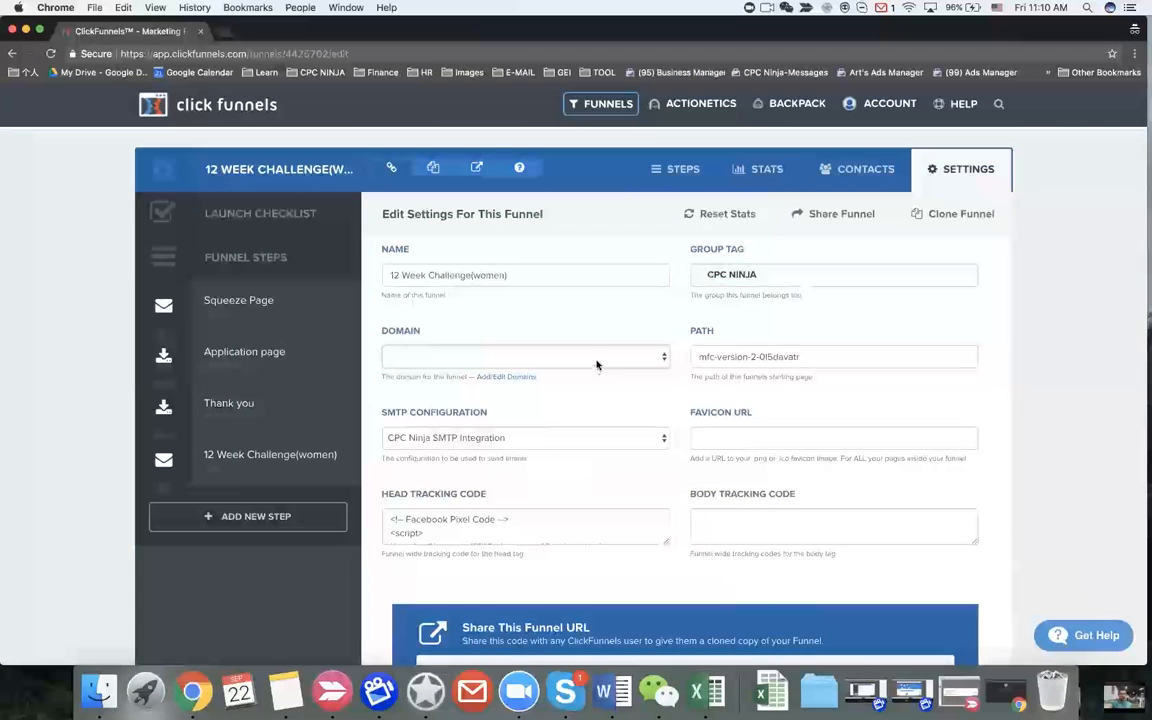
pyautogui.scroll(-15, 957, 365)
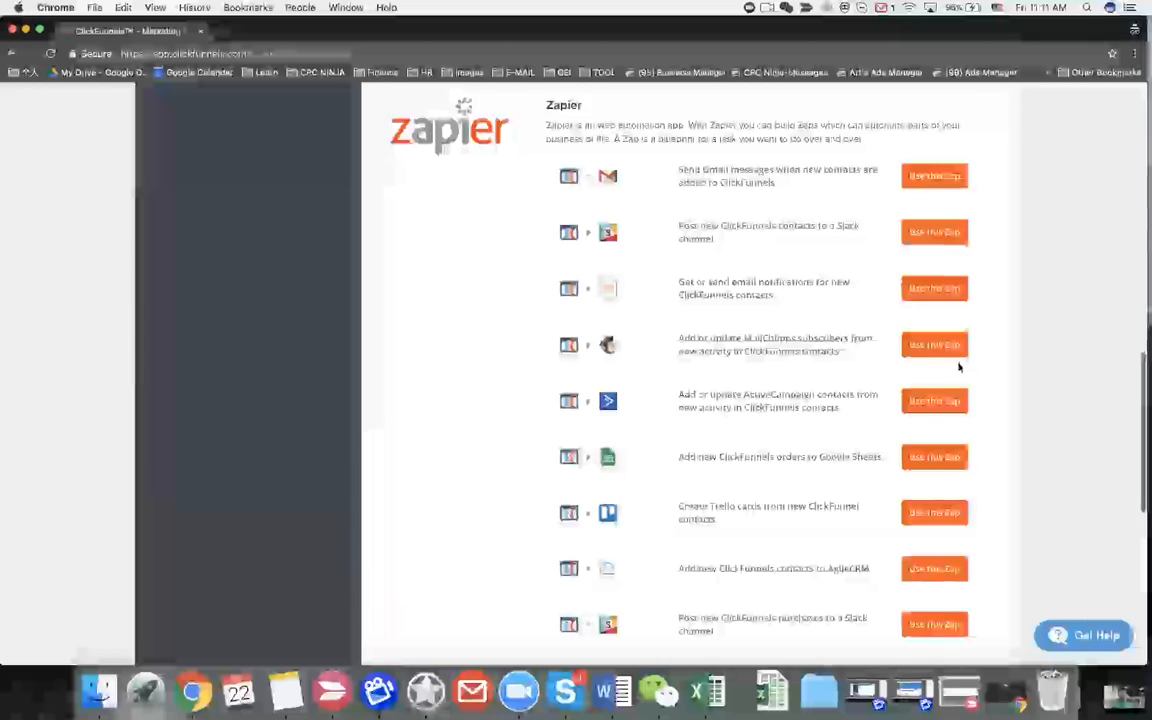
pyautogui.scroll(-5, 959, 368)
pyautogui.click(900, 551)
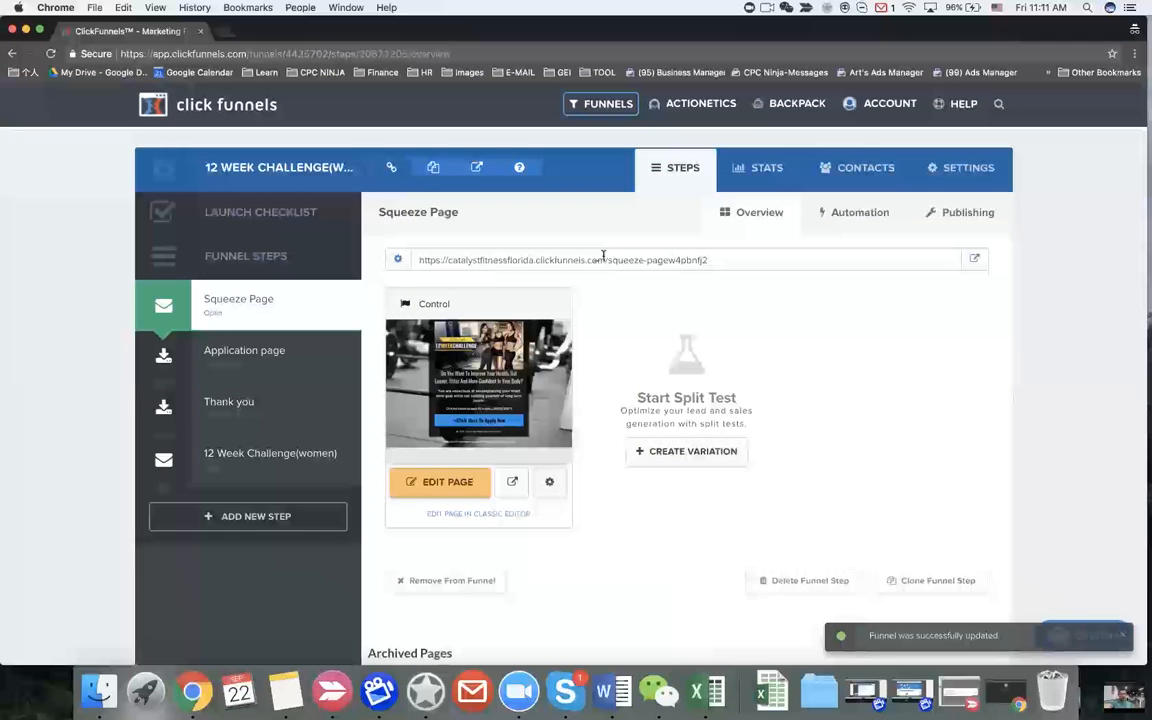
pyautogui.click(956, 169)
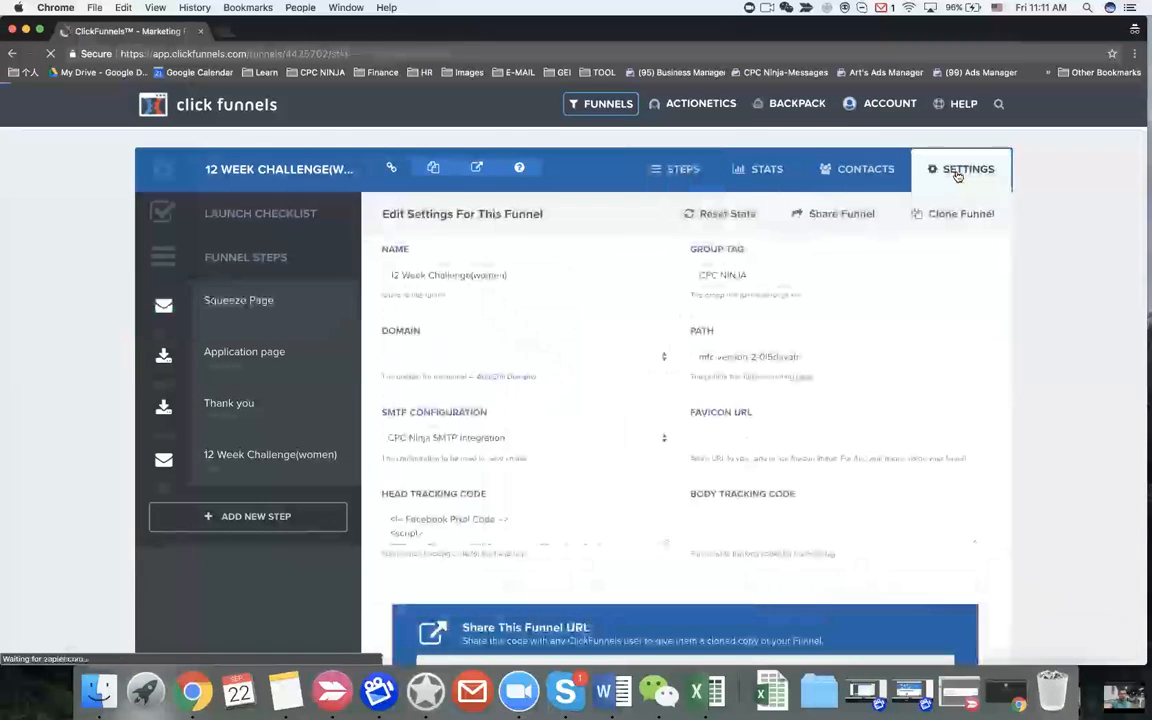
pyautogui.click(575, 357)
pyautogui.click(450, 368)
pyautogui.scroll(-15, 630, 400)
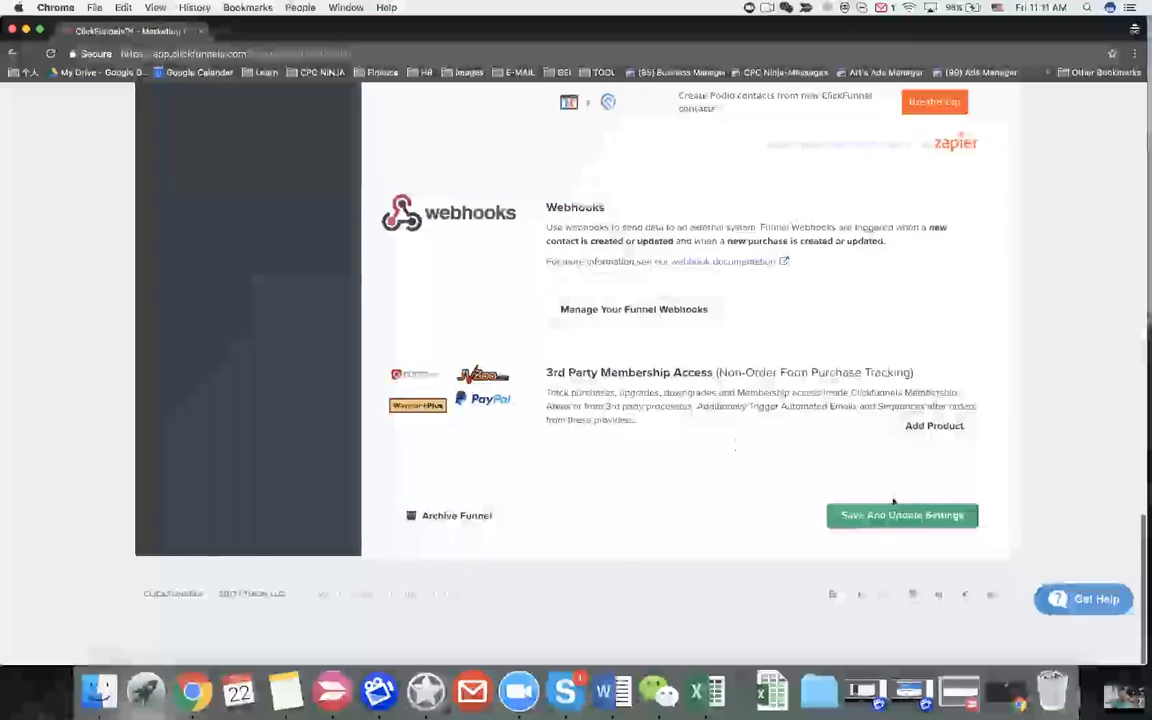
pyautogui.click(895, 553)
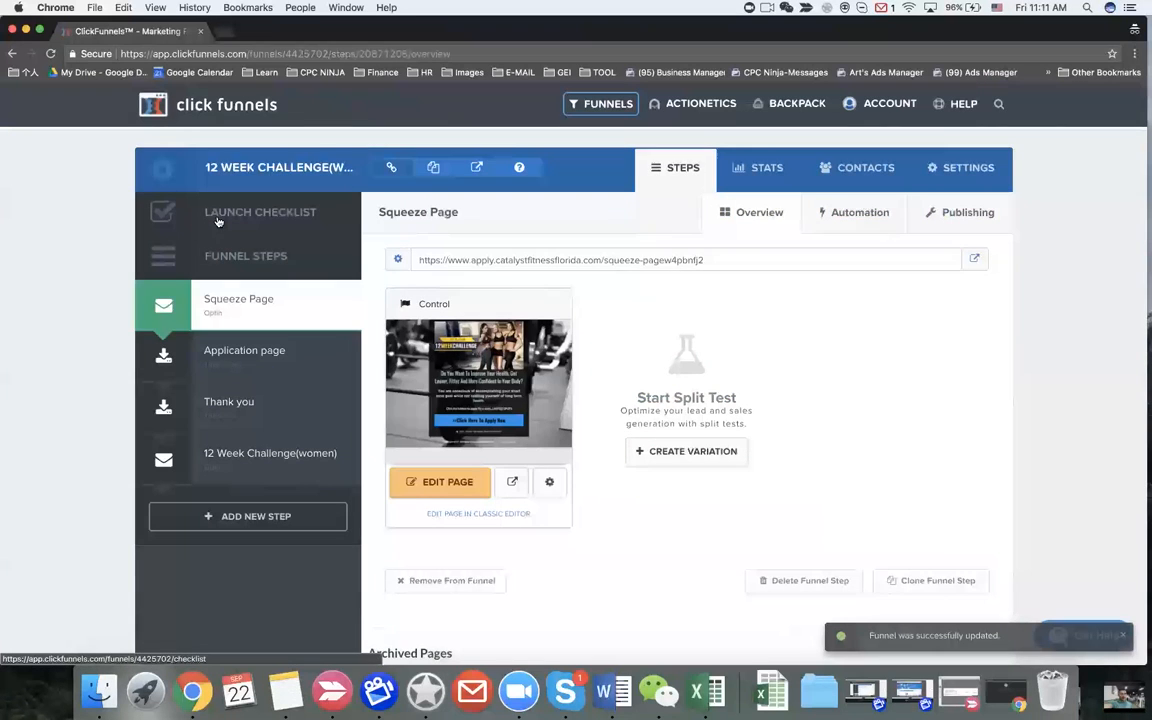
pyautogui.click(283, 230)
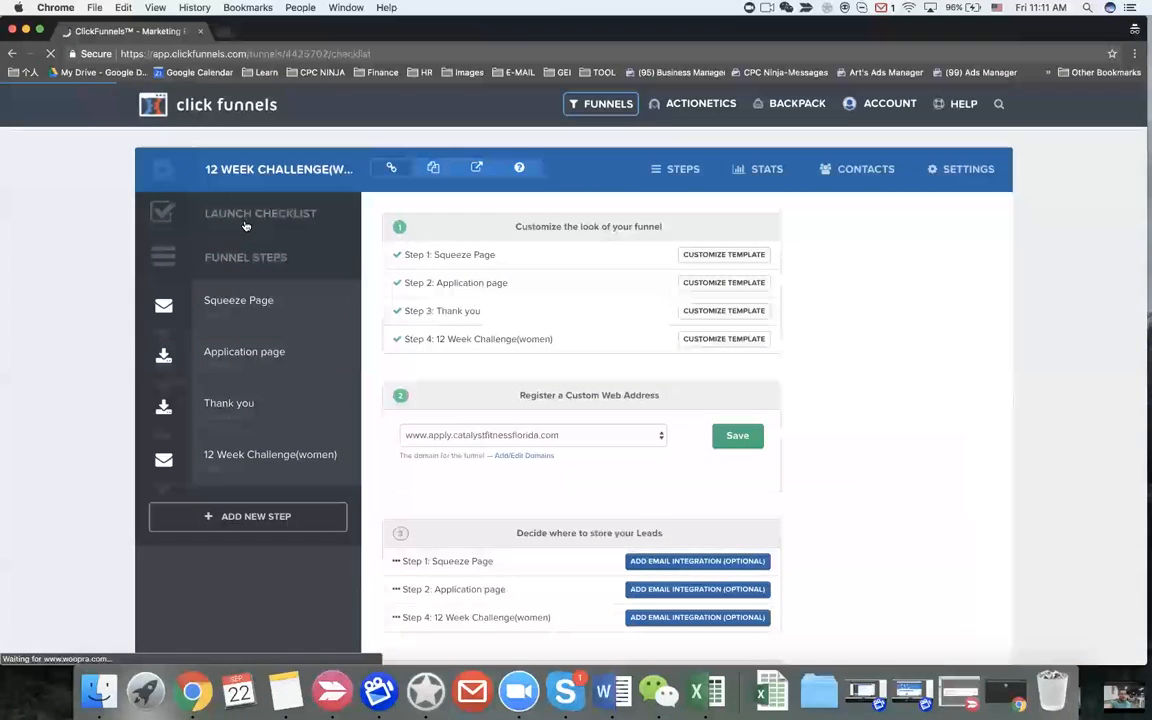
pyautogui.click(588, 438)
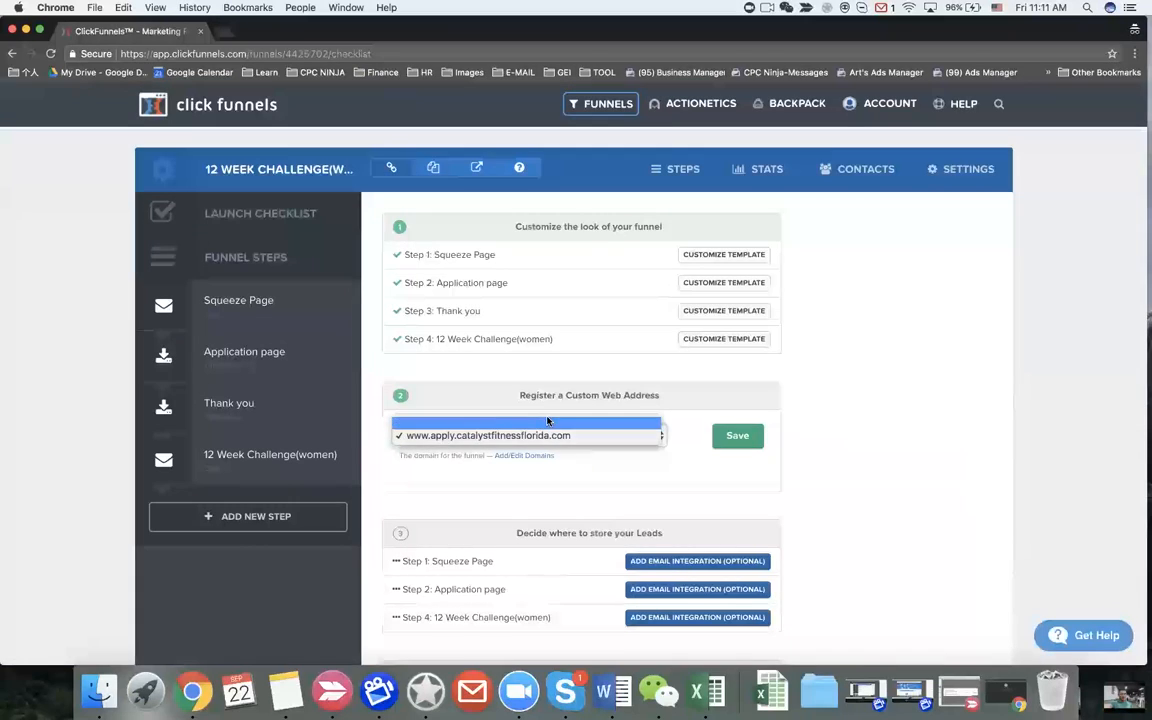
pyautogui.click(520, 435)
pyautogui.click(730, 435)
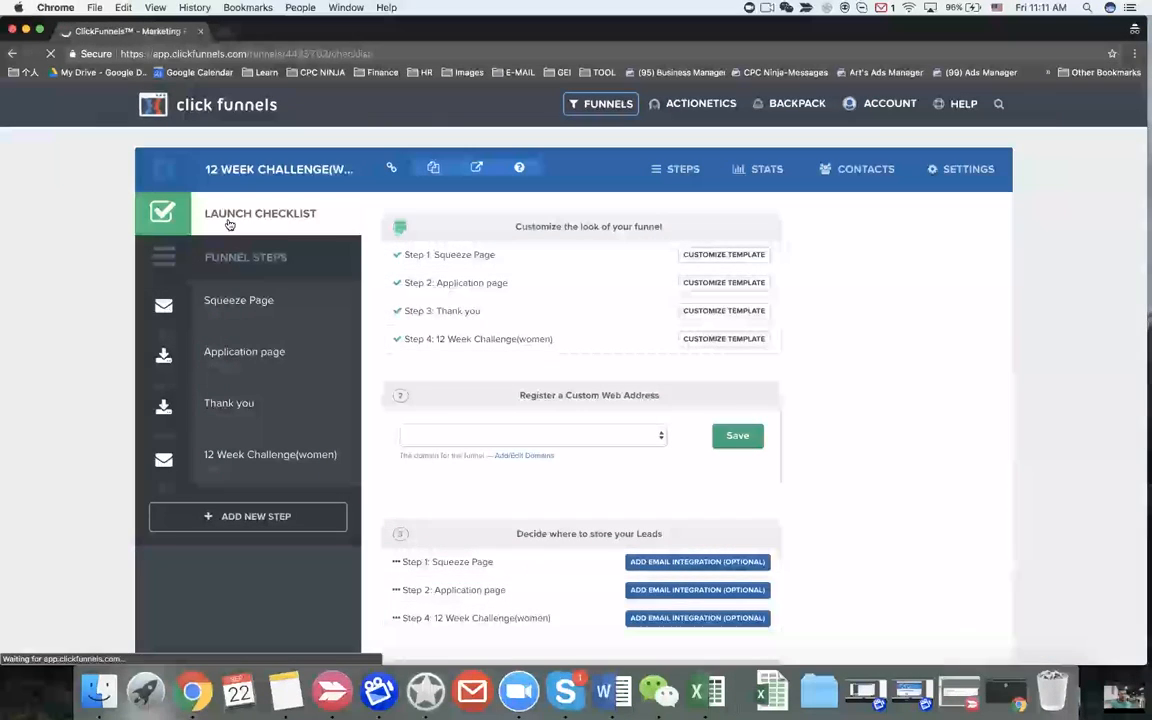
pyautogui.click(602, 437)
pyautogui.click(660, 458)
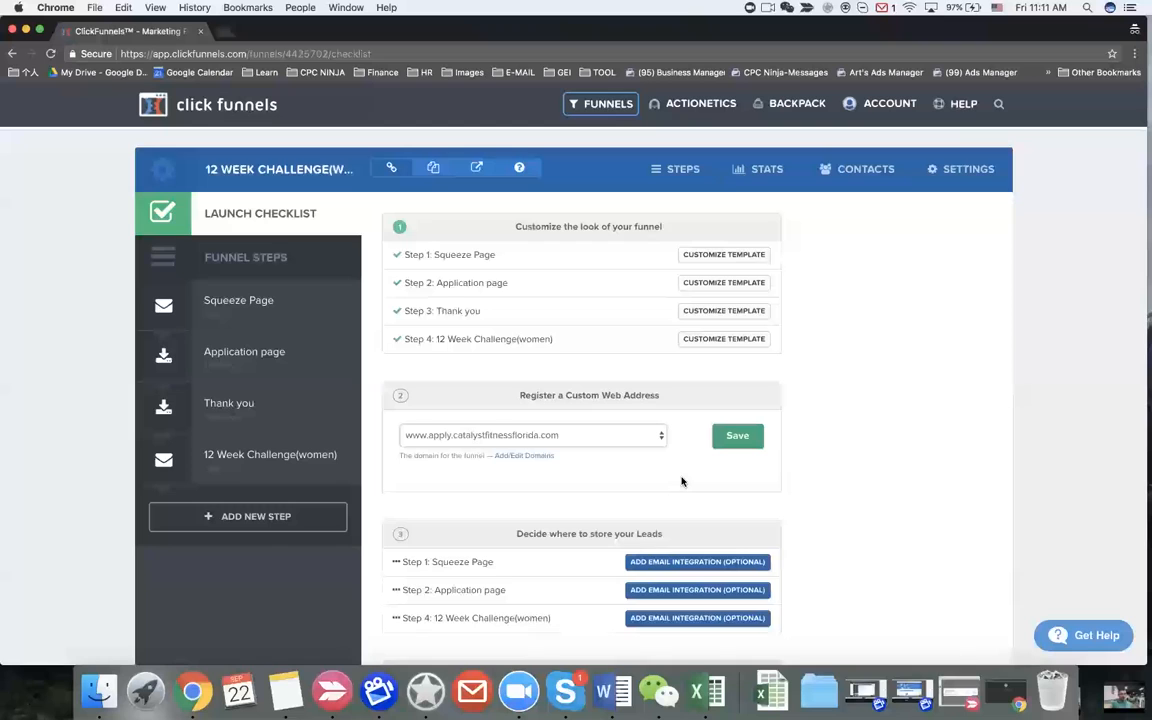
pyautogui.click(737, 440)
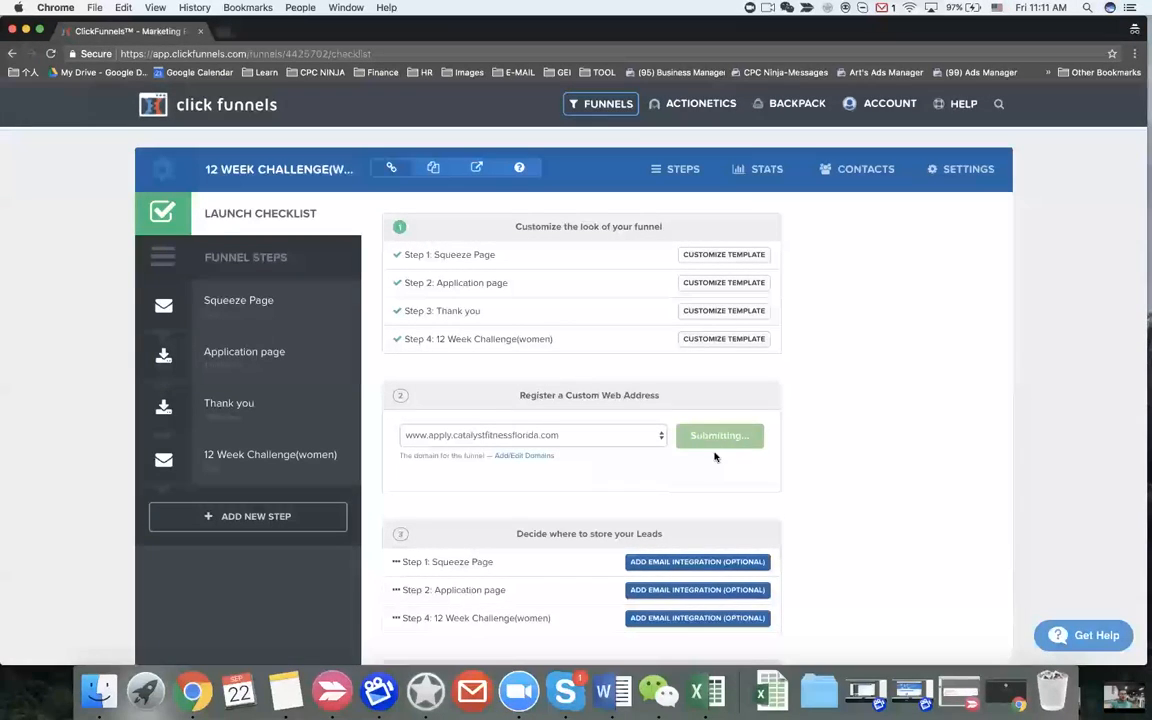
pyautogui.moveTo(607, 110)
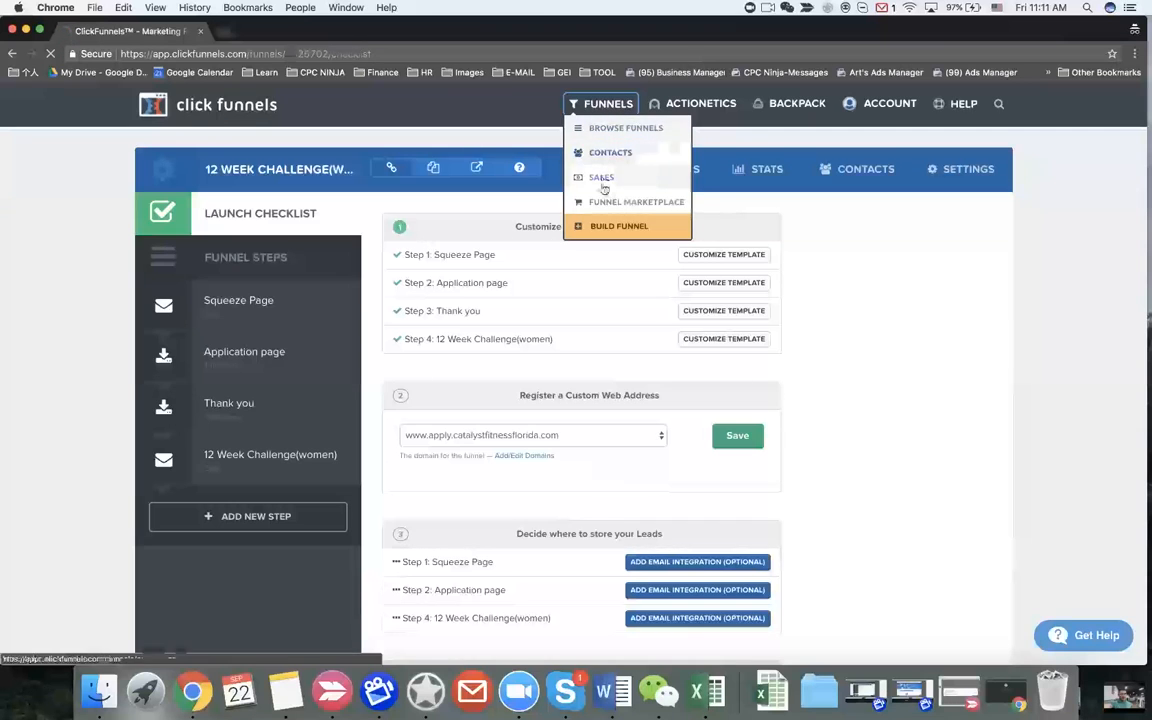
pyautogui.click(601, 223)
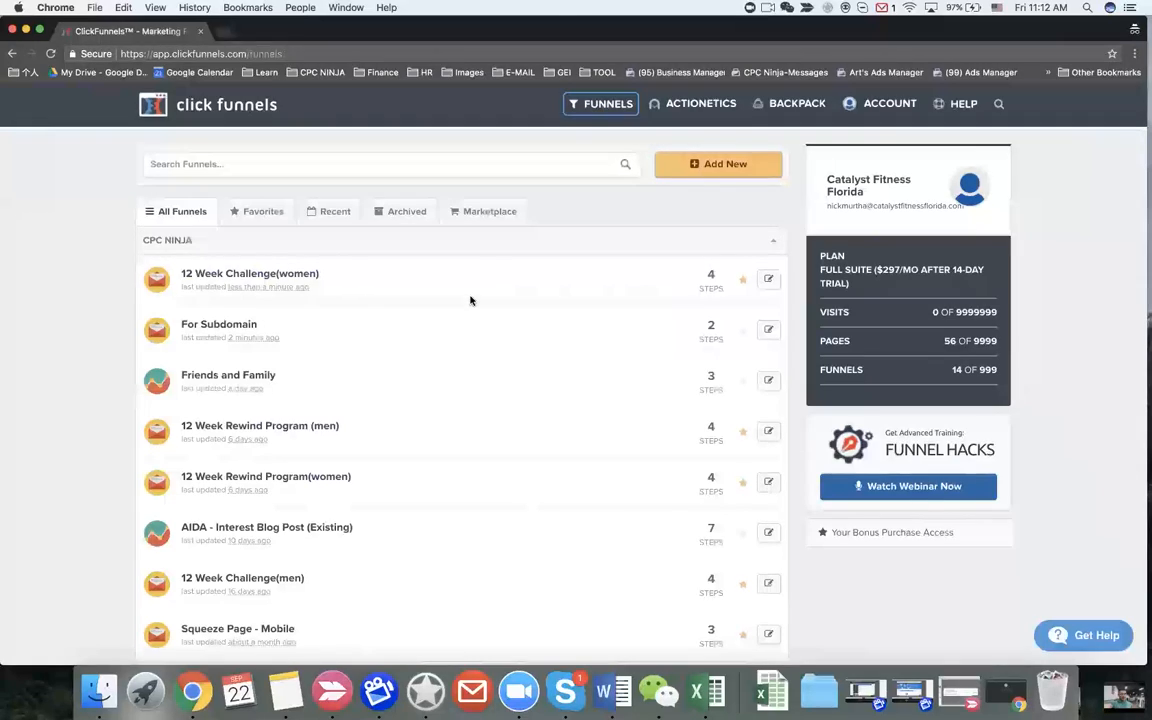
pyautogui.hotkey('ctrl', 'Left')
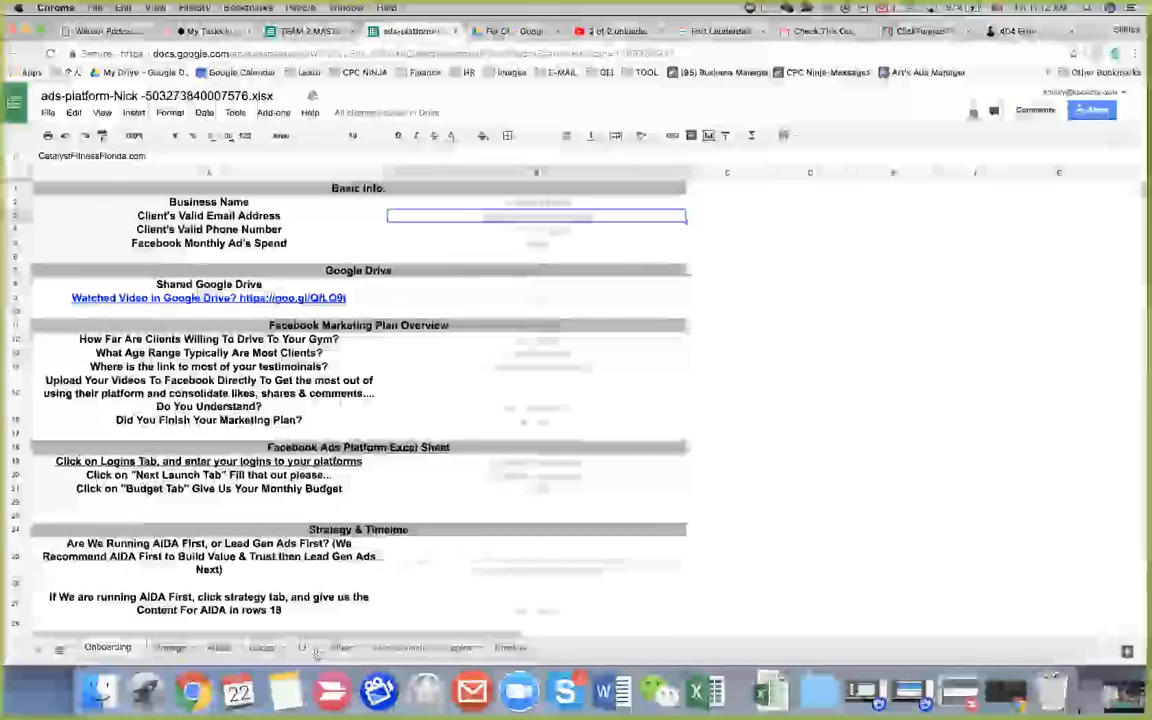
pyautogui.click(303, 647)
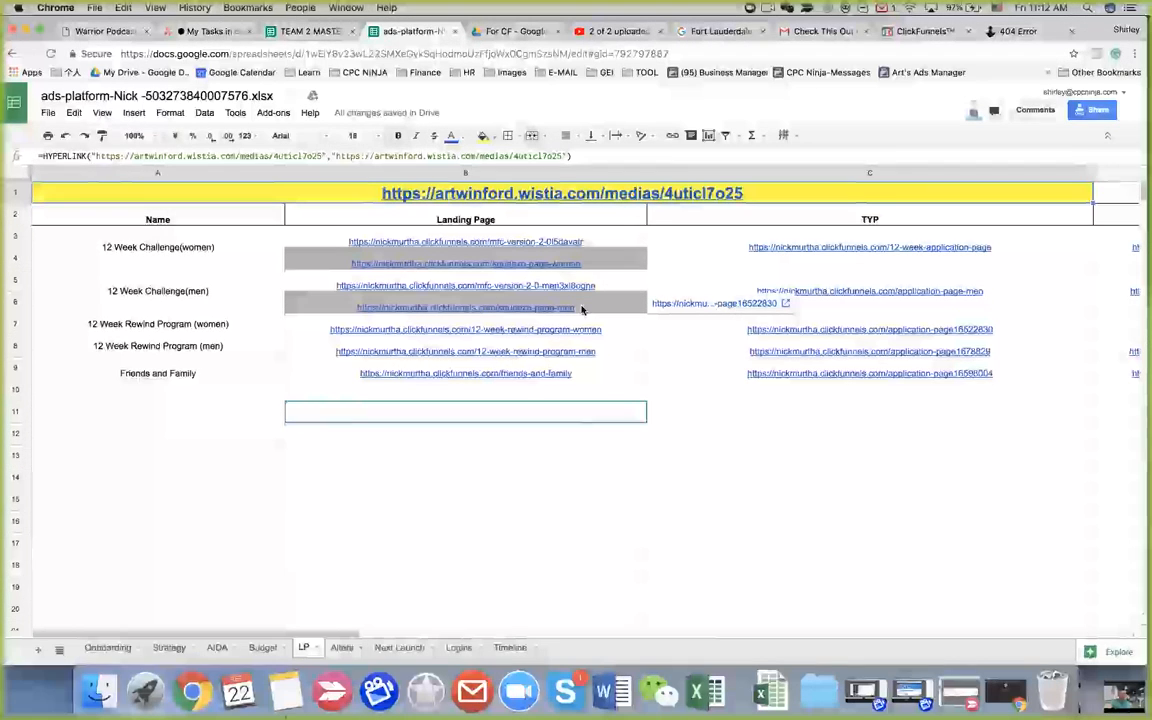
pyautogui.hotkey('ctrl', 'Right')
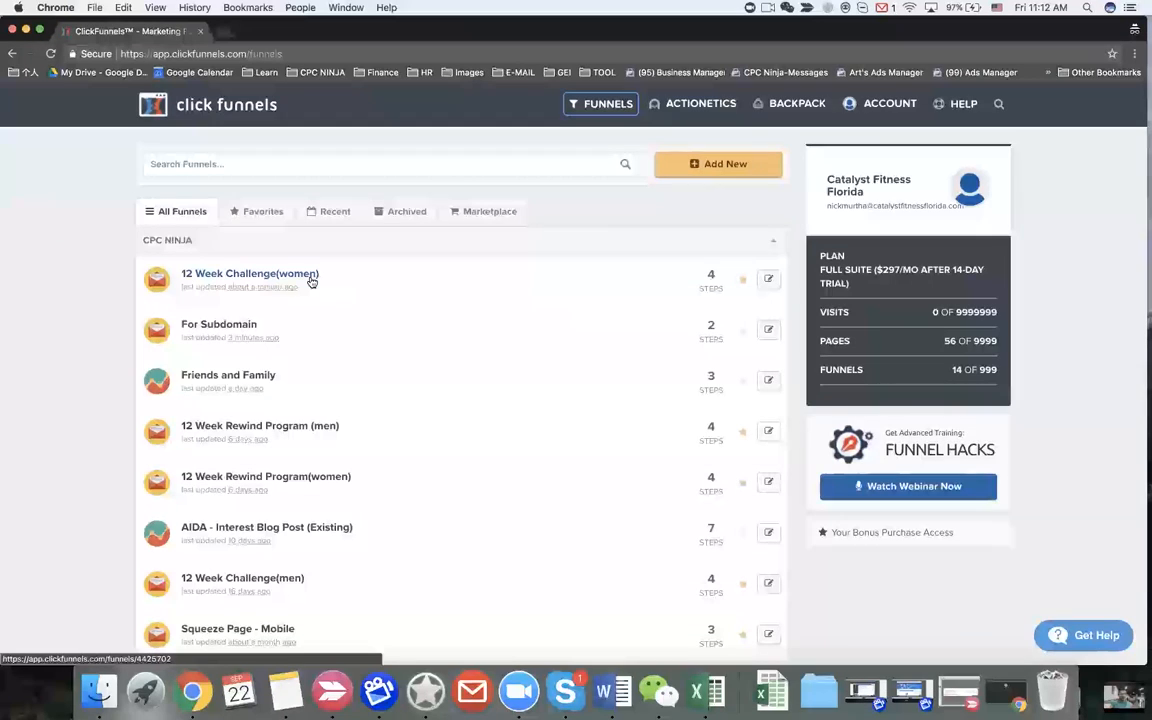
pyautogui.click(256, 379)
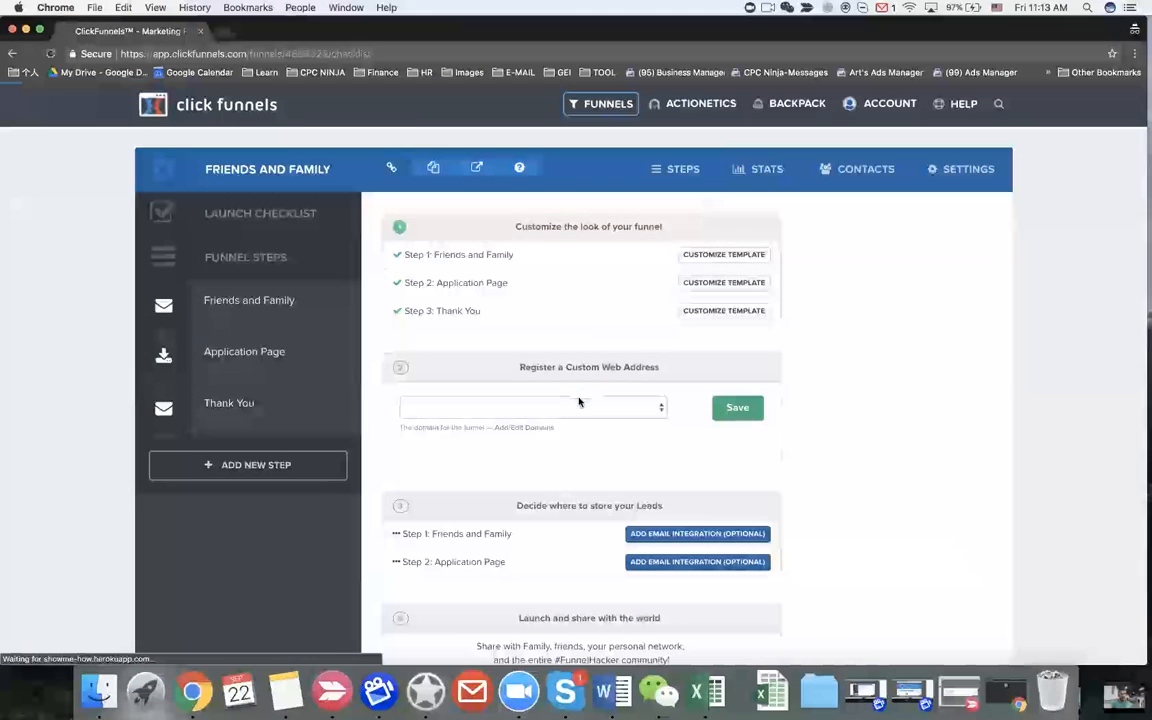
pyautogui.click(579, 405)
pyautogui.hotkey('ctrl', 'Left')
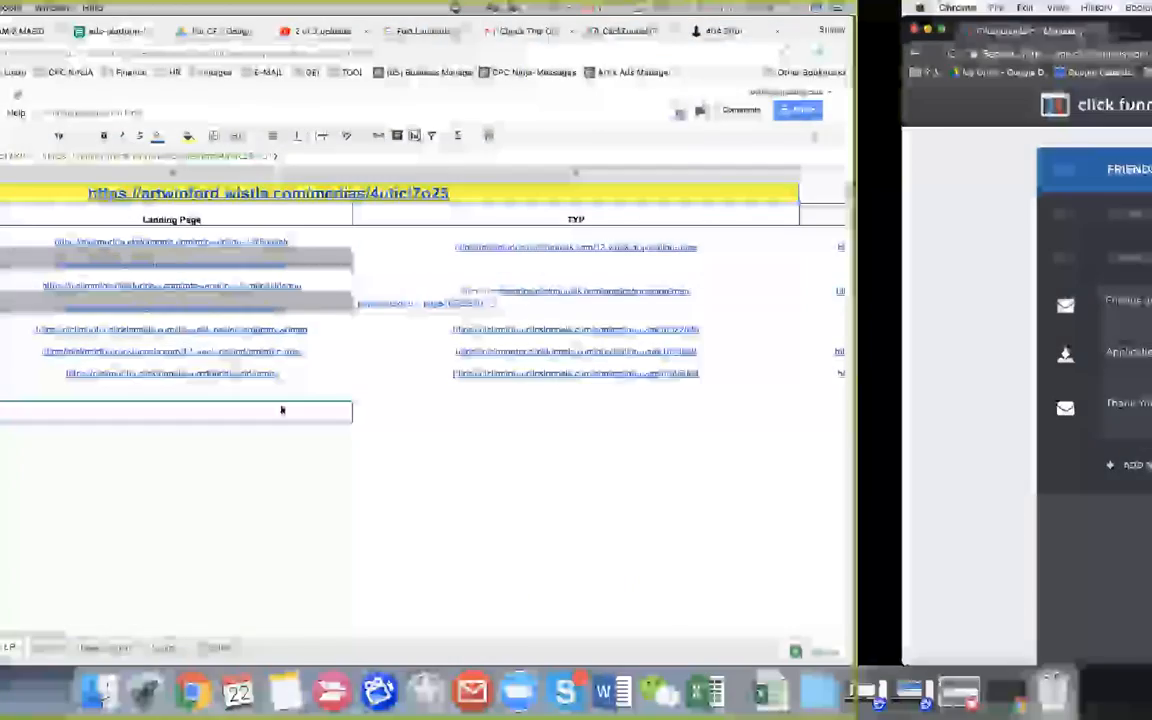
pyautogui.hotkey('ctrl', 'Right')
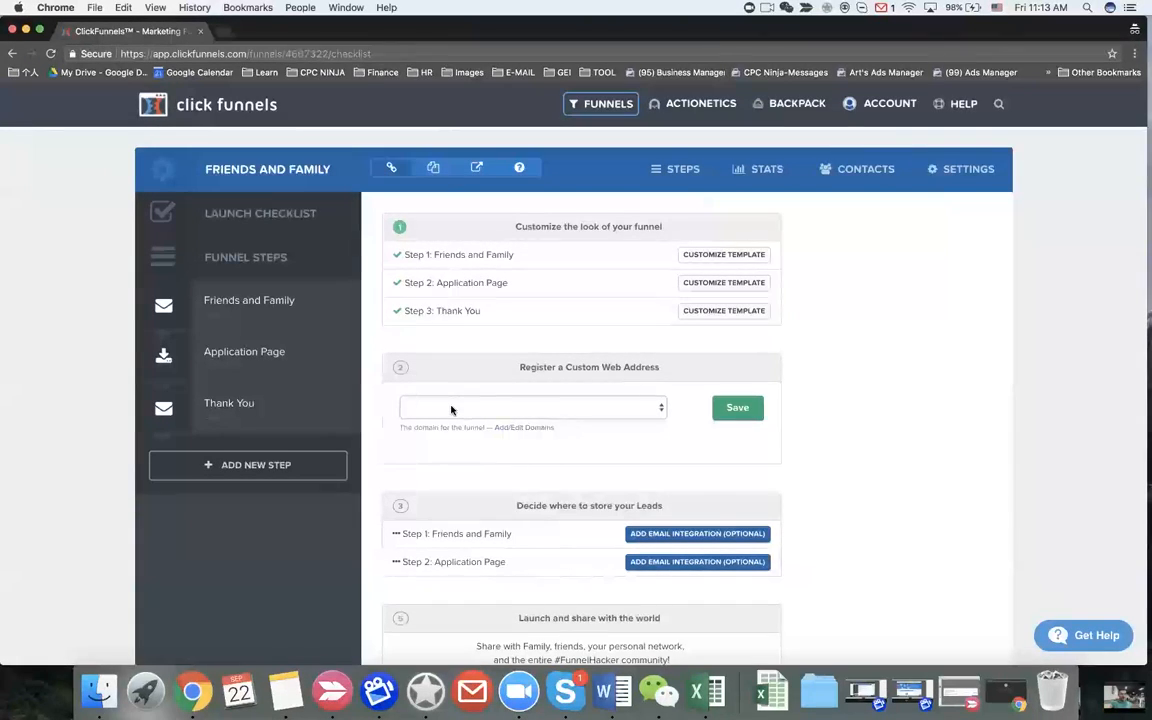
pyautogui.hotkey('ctrl', 'Left')
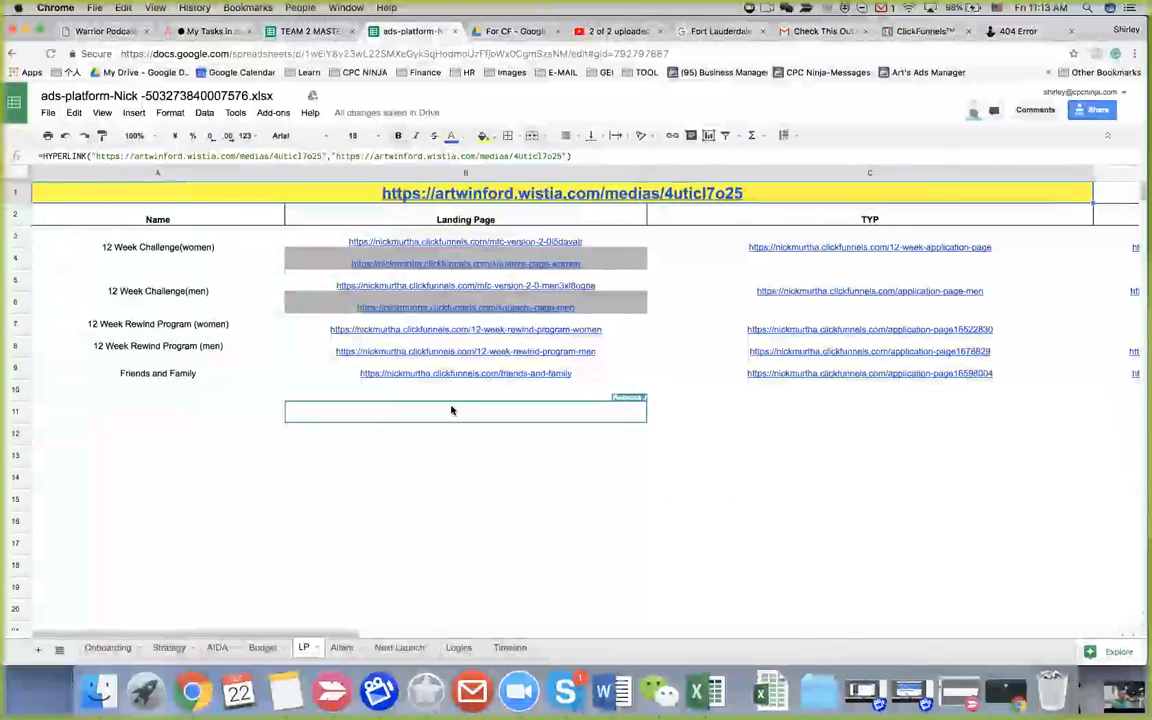
pyautogui.hotkey('ctrl', 'Right')
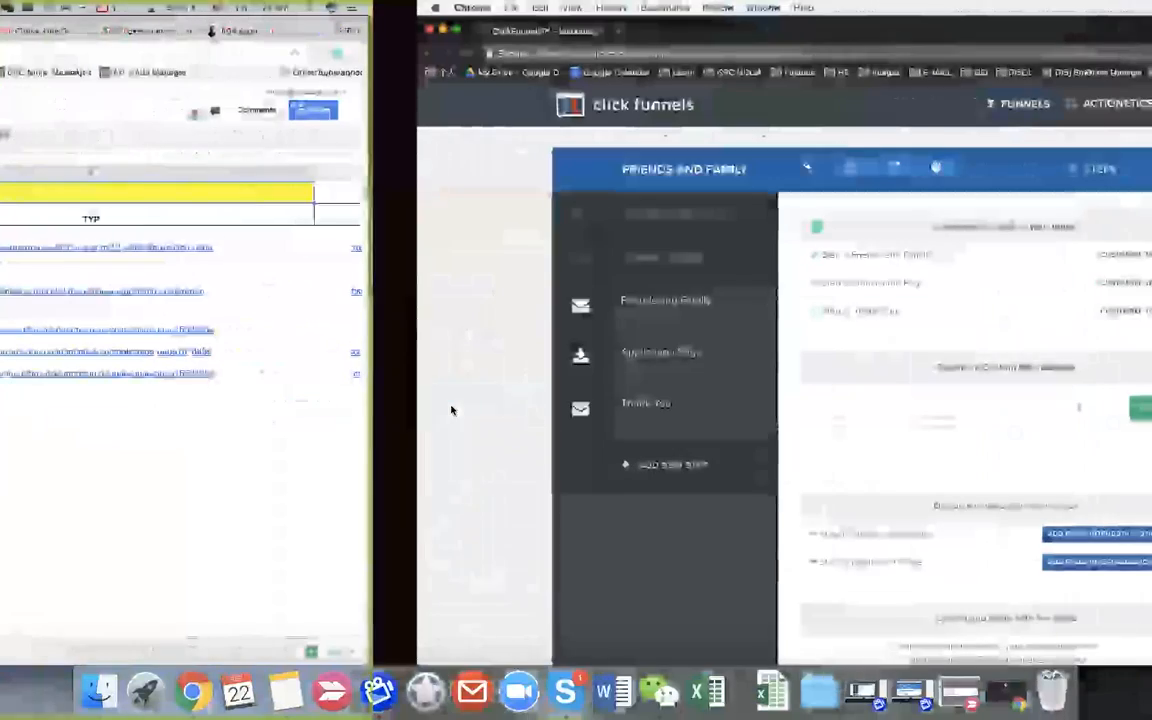
pyautogui.click(505, 409)
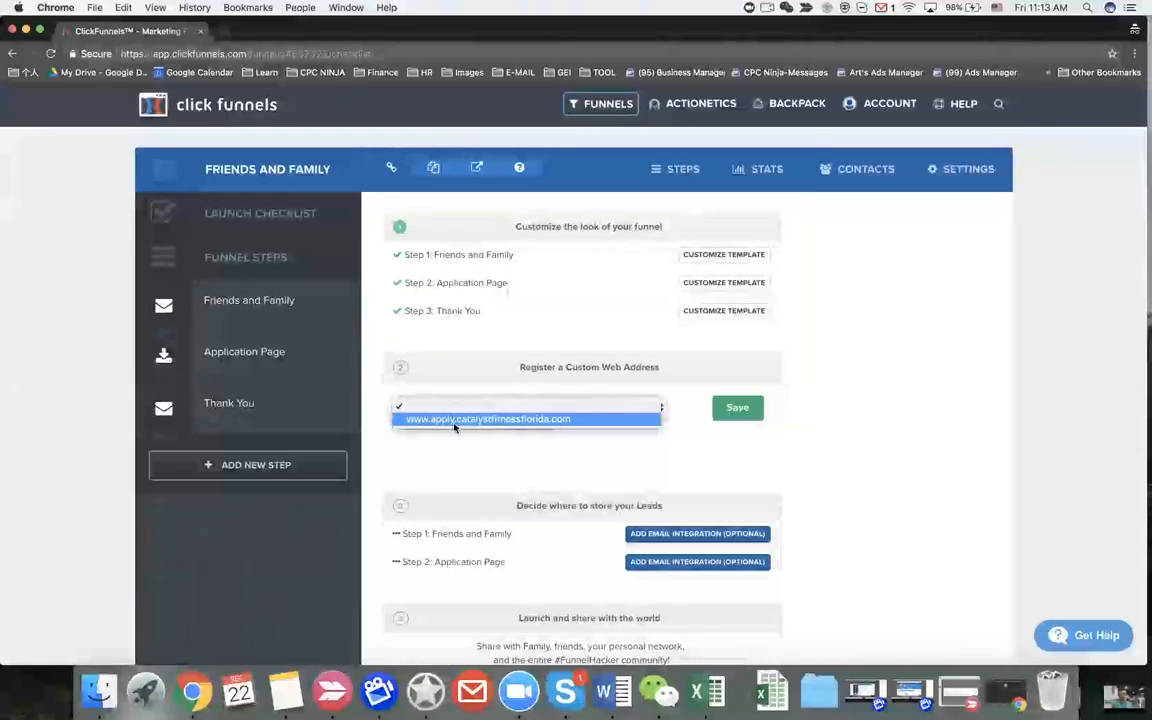
pyautogui.click(454, 422)
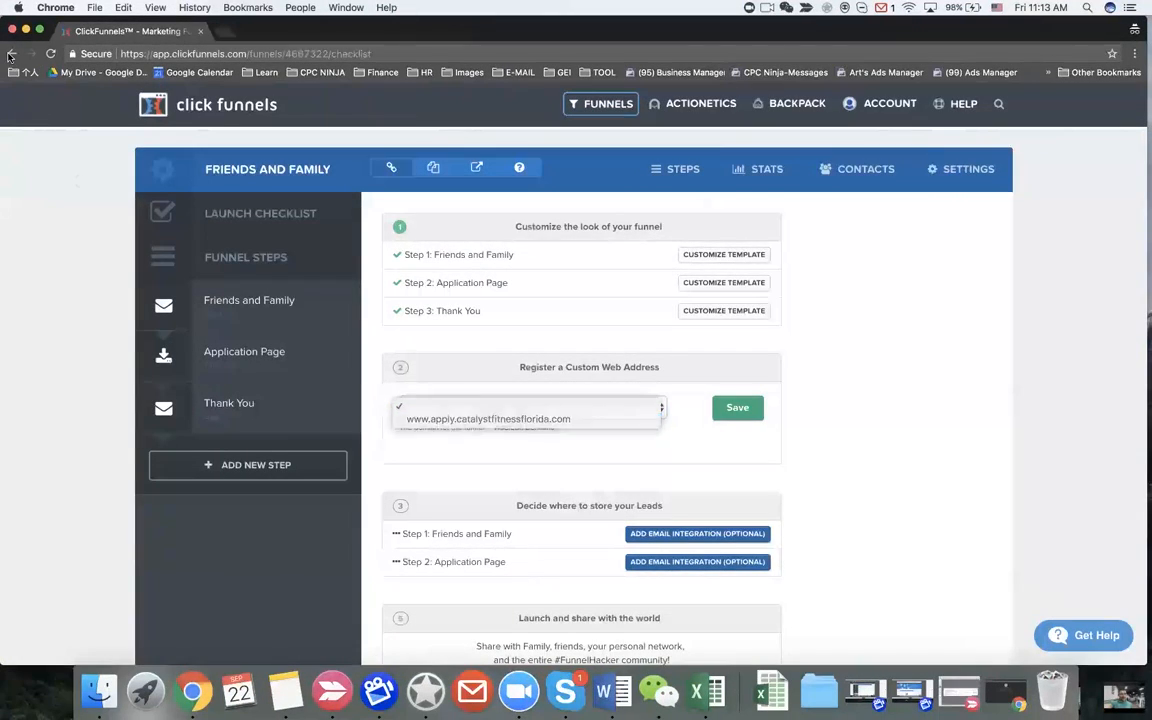
pyautogui.click(350, 296)
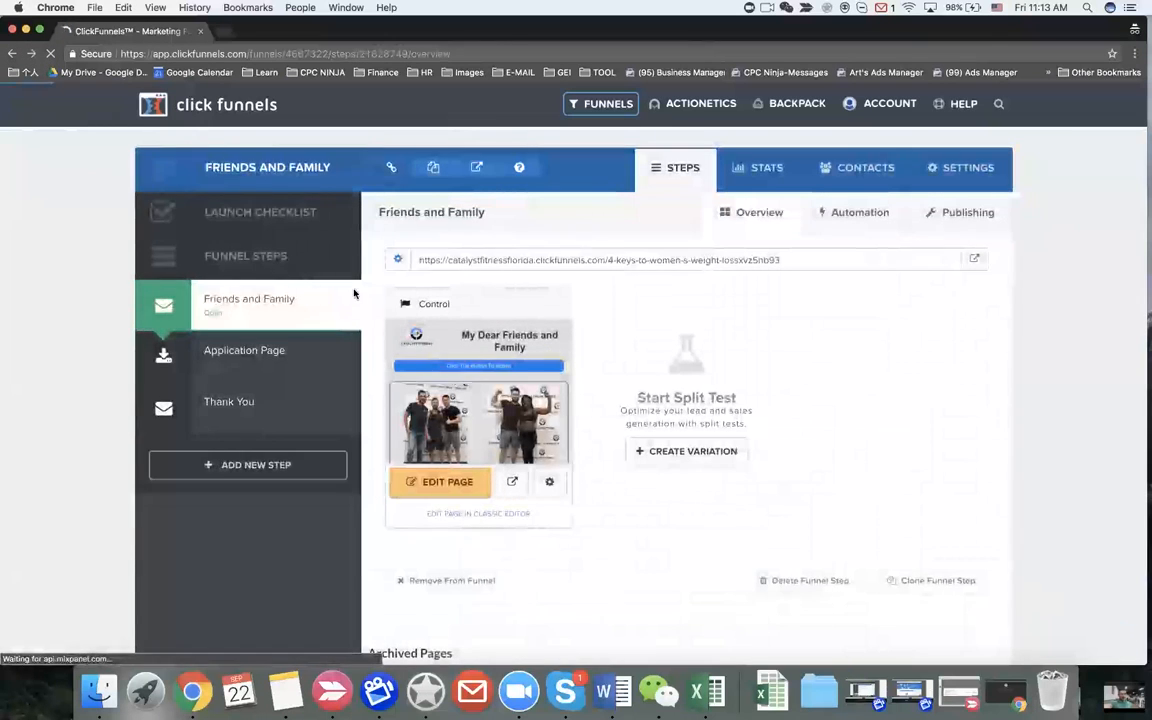
pyautogui.click(848, 215)
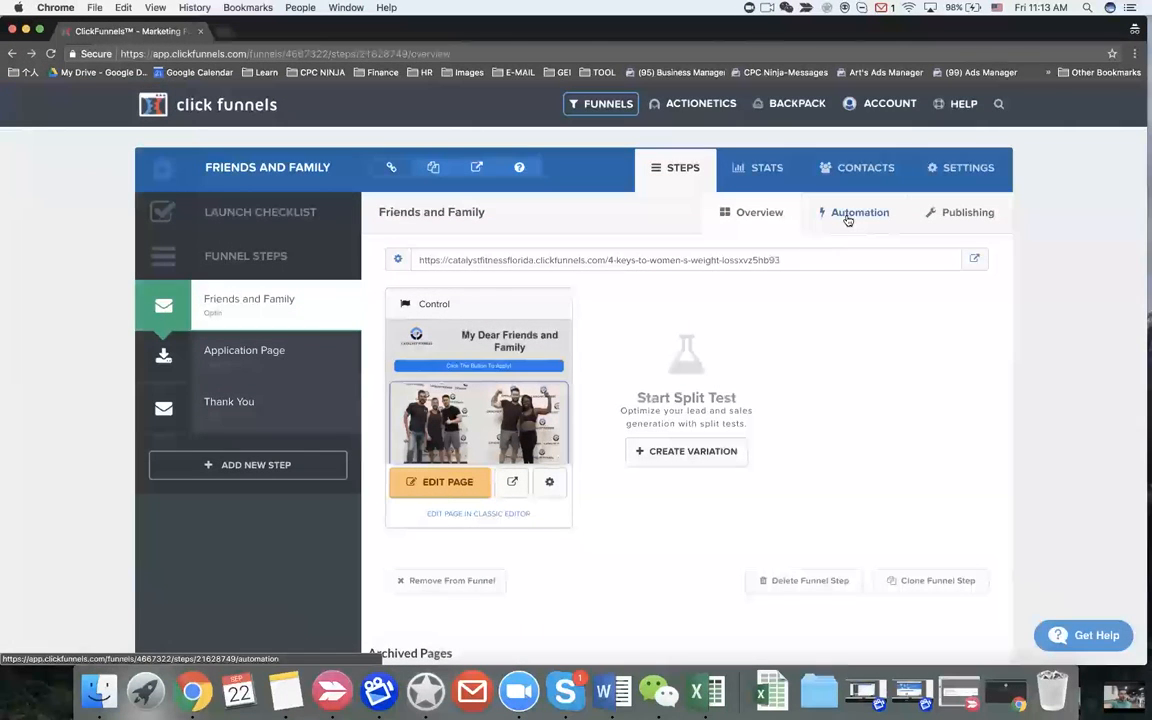
pyautogui.click(589, 406)
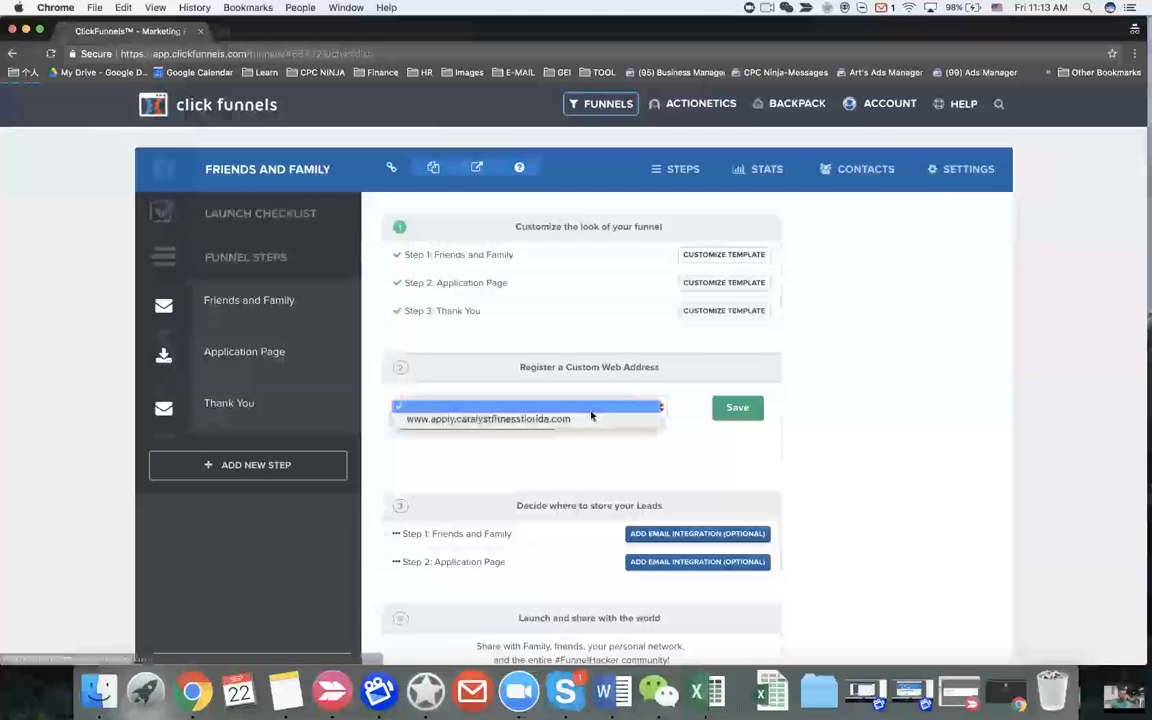
pyautogui.click(645, 419)
pyautogui.click(722, 411)
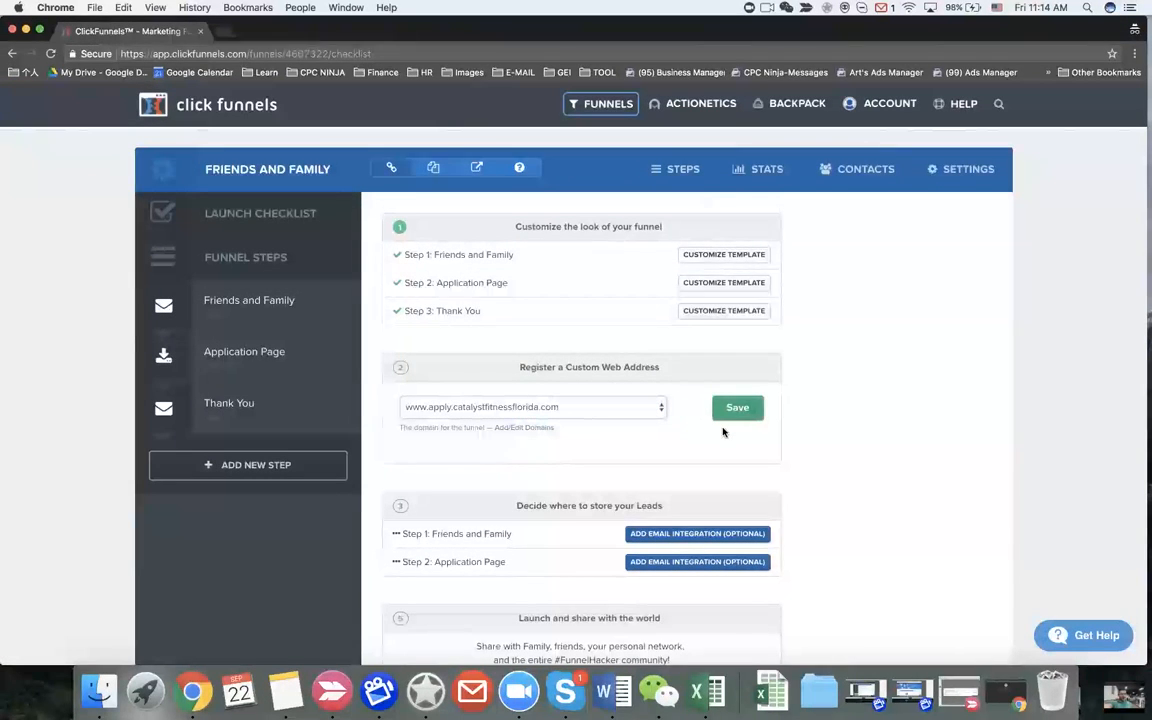
pyautogui.click(257, 309)
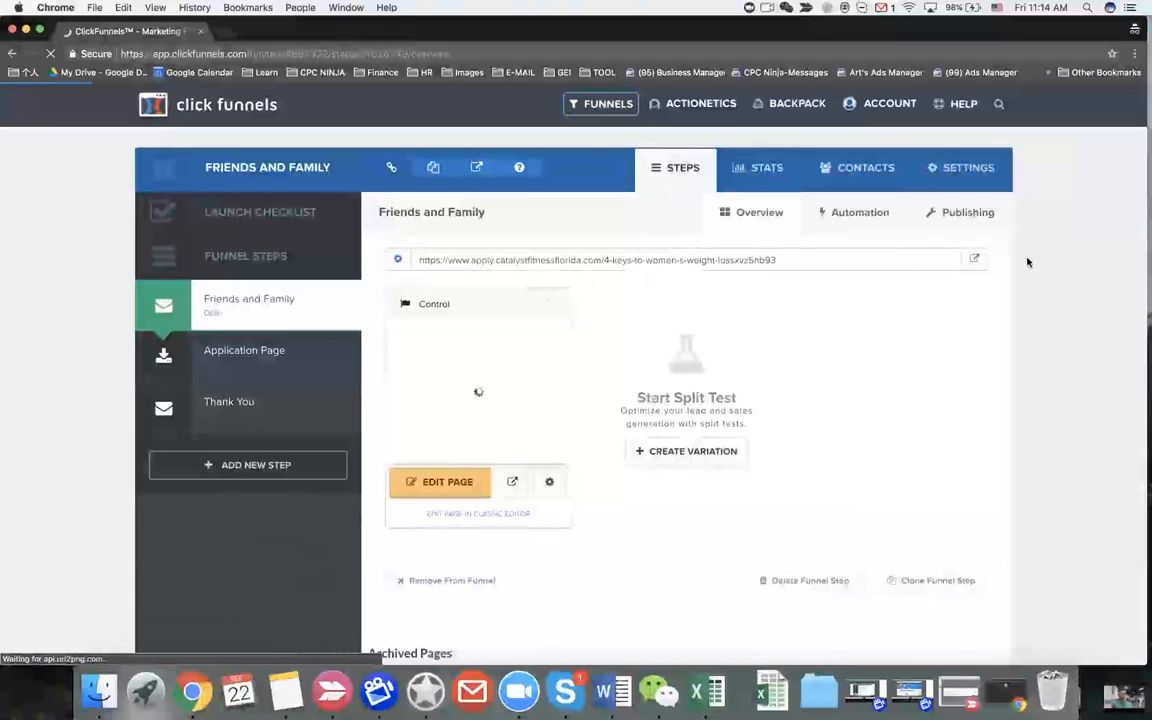
pyautogui.click(977, 260)
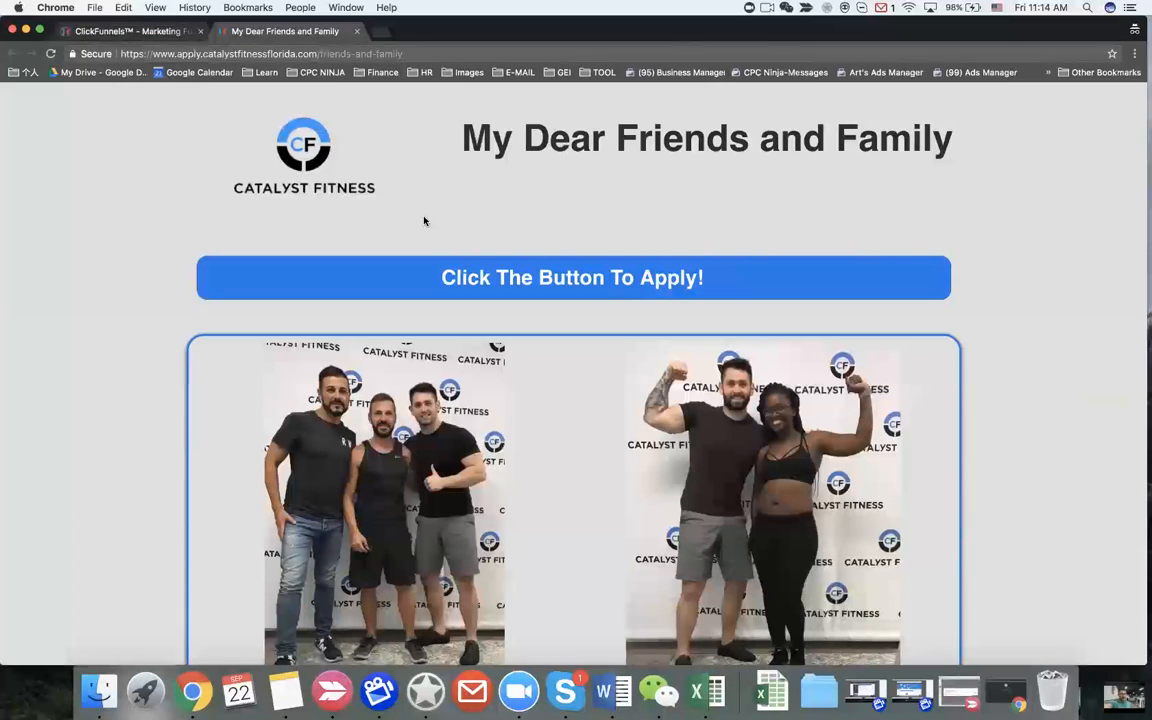
pyautogui.scroll(-2, 424, 221)
pyautogui.scroll(2, 424, 221)
pyautogui.scroll(-2, 424, 221)
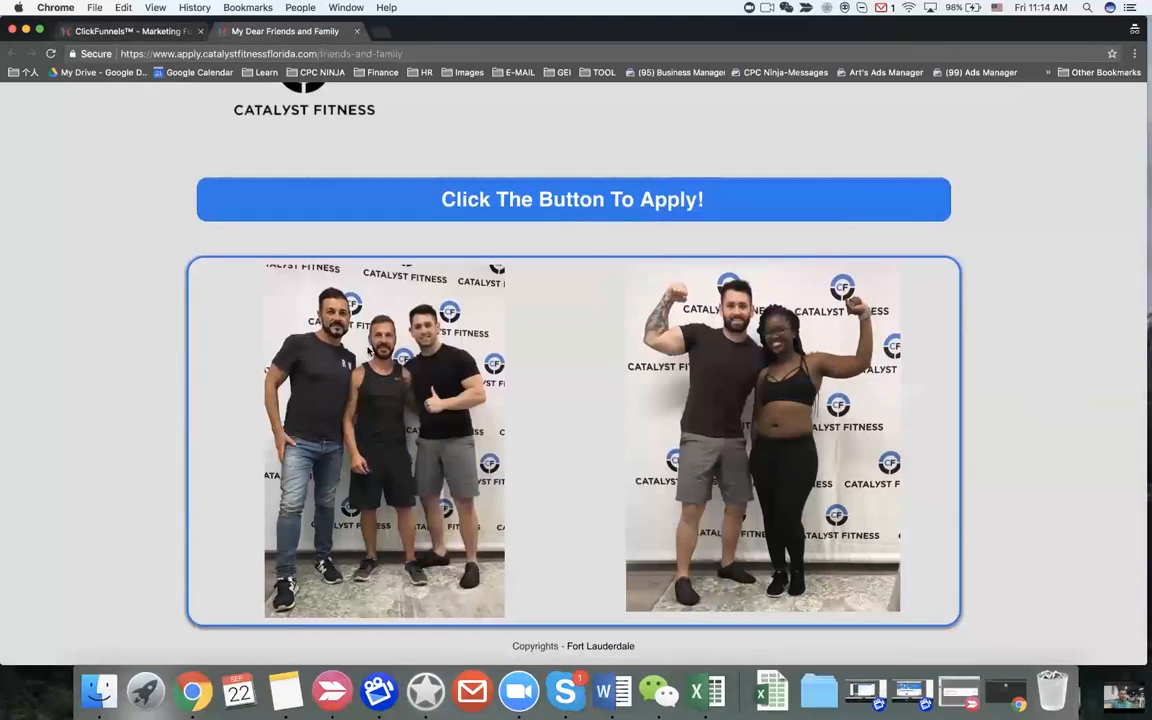
pyautogui.hotkey('ctrl', 'Left')
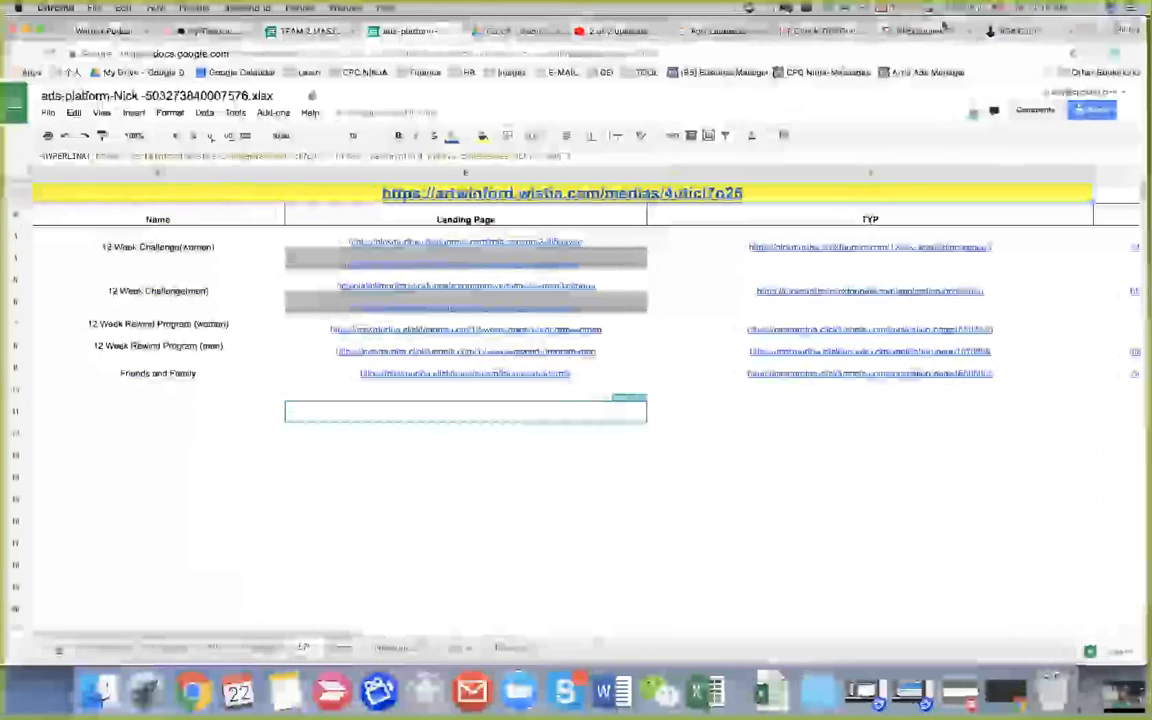
# Step: Glance between the ClickFunnels tab and the live page, ending on the 404 Redirect funnel
pyautogui.click(935, 30)
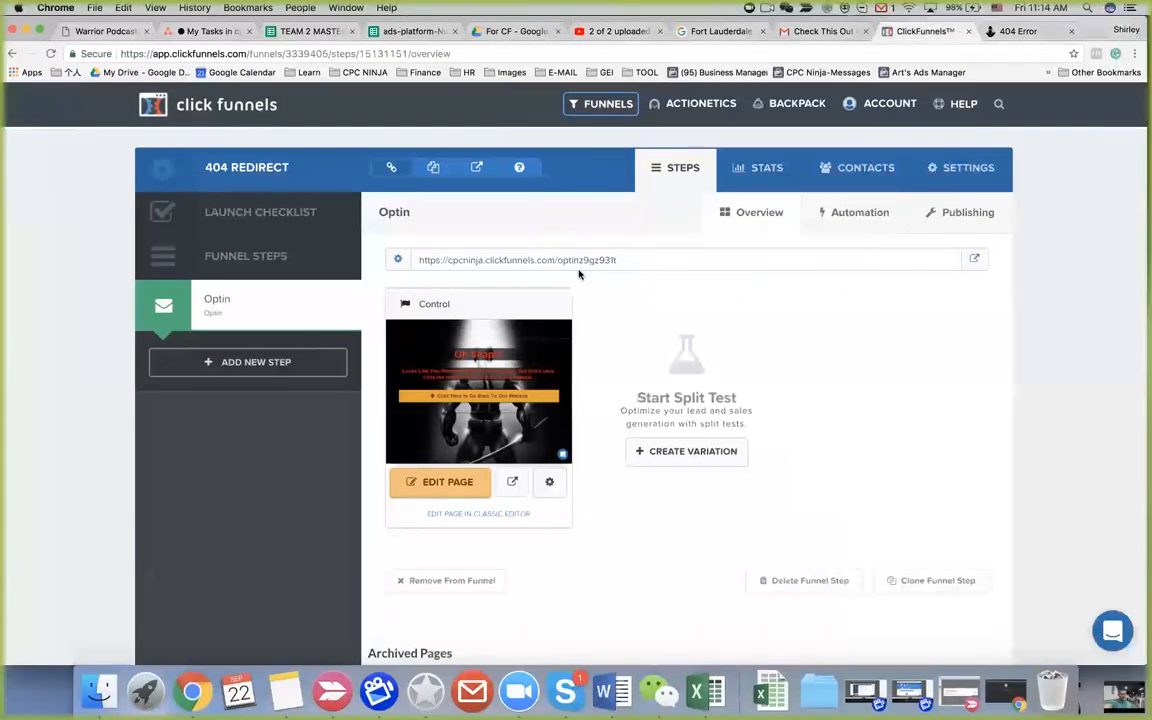
pyautogui.hotkey('ctrl', 'Right')
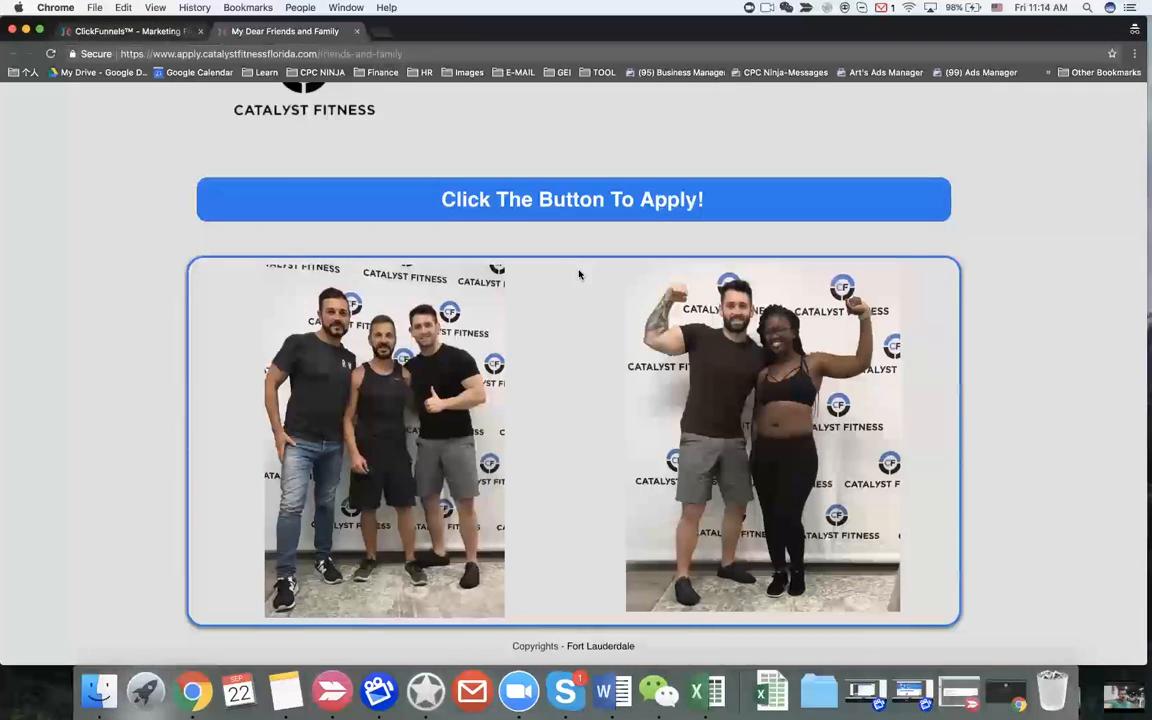
pyautogui.hotkey('ctrl', 'Left')
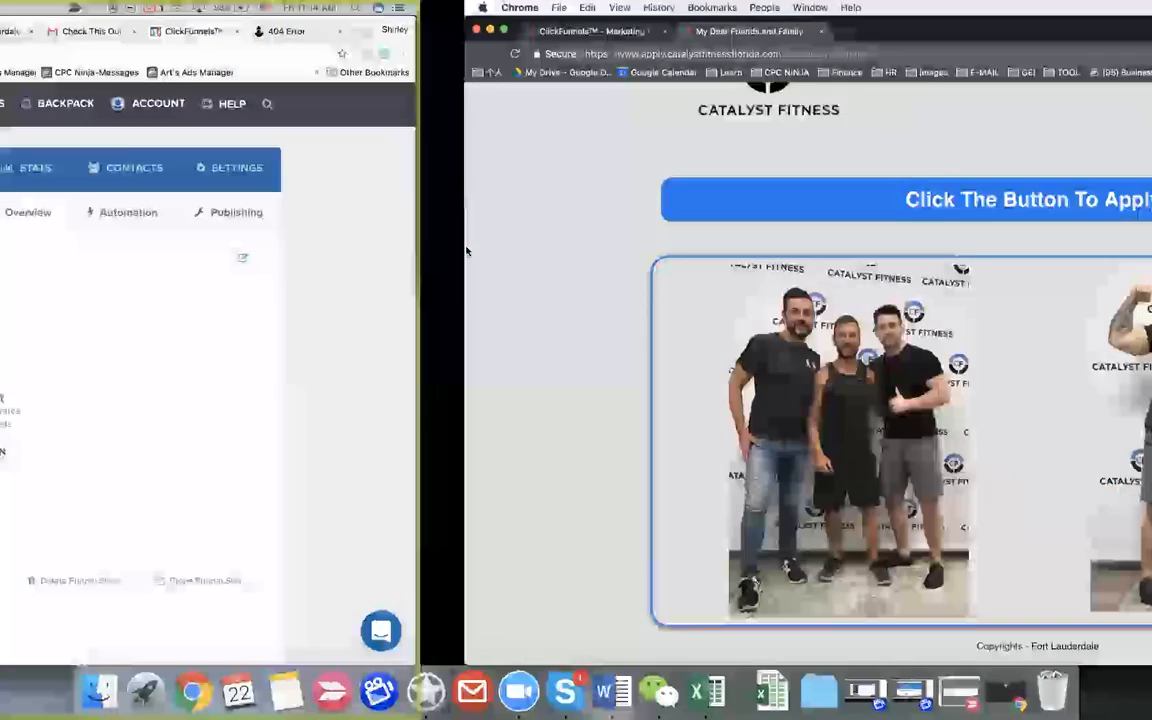